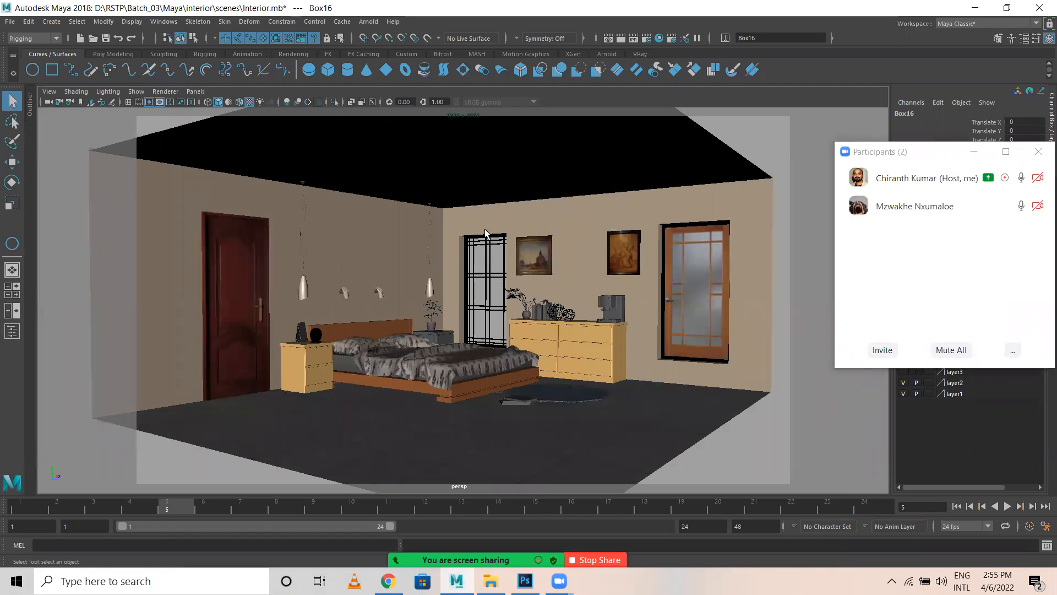
Step: Switch the menu set from Rigging to Modeling
right_click_drag(479, 272, 511, 273, "alt")
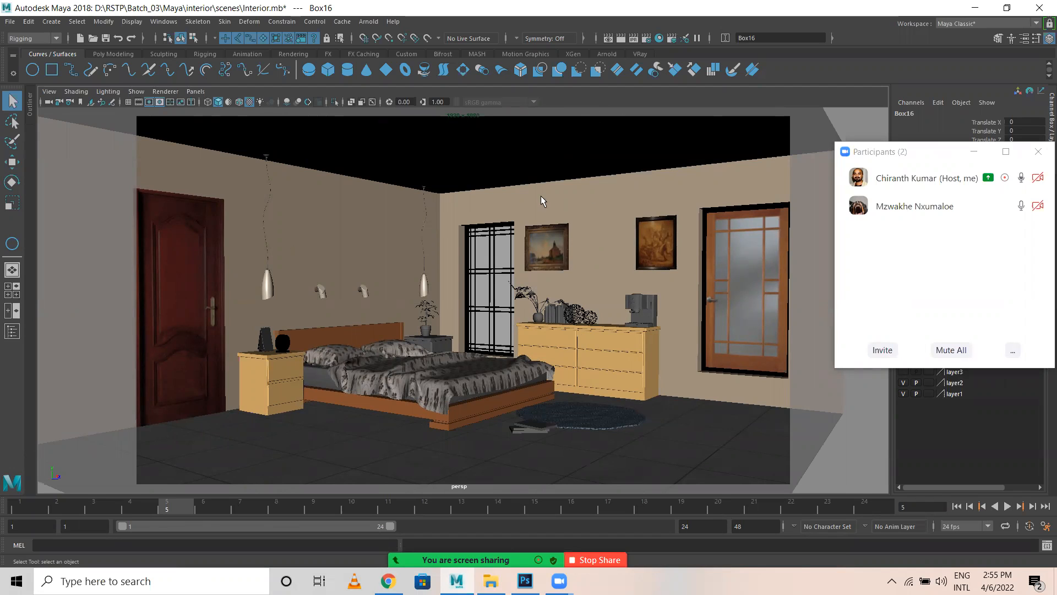
left_click(32, 40)
left_click(23, 50)
left_click(38, 38)
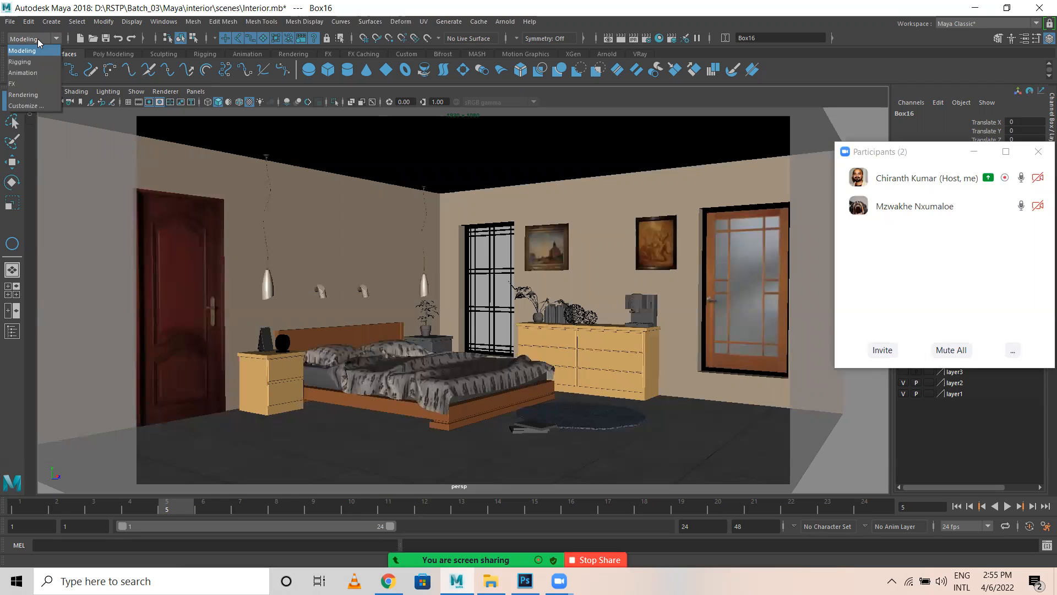
left_click(668, 14)
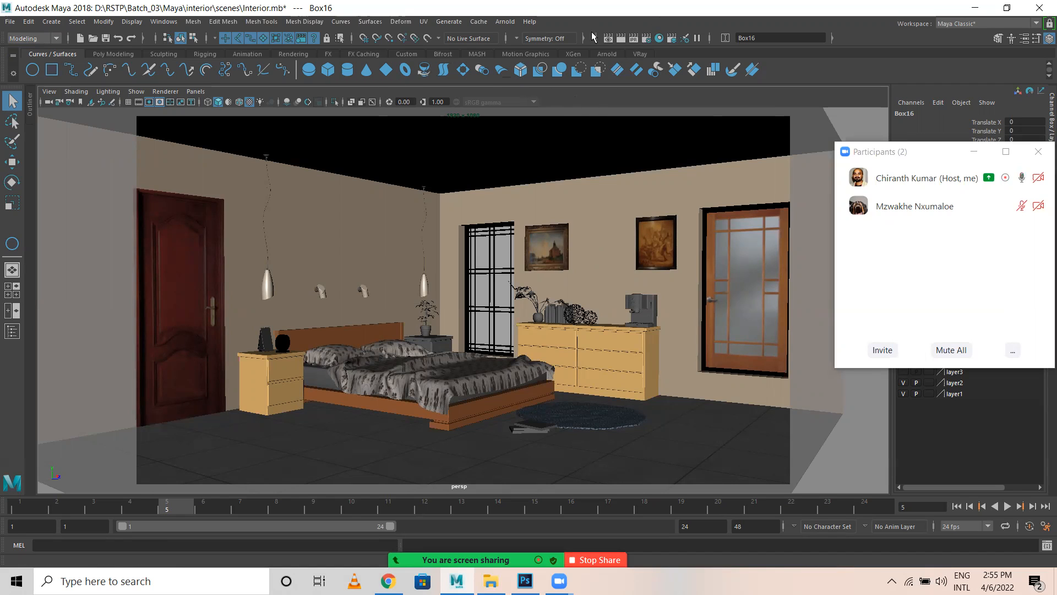
left_click(51, 21)
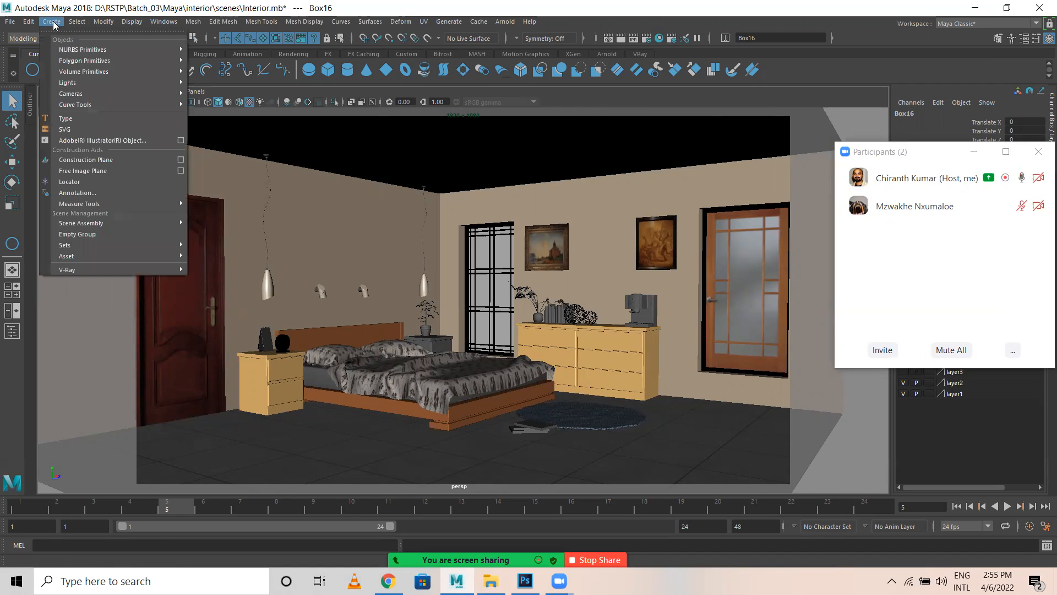
mouse_move(69, 83)
left_click(755, 267)
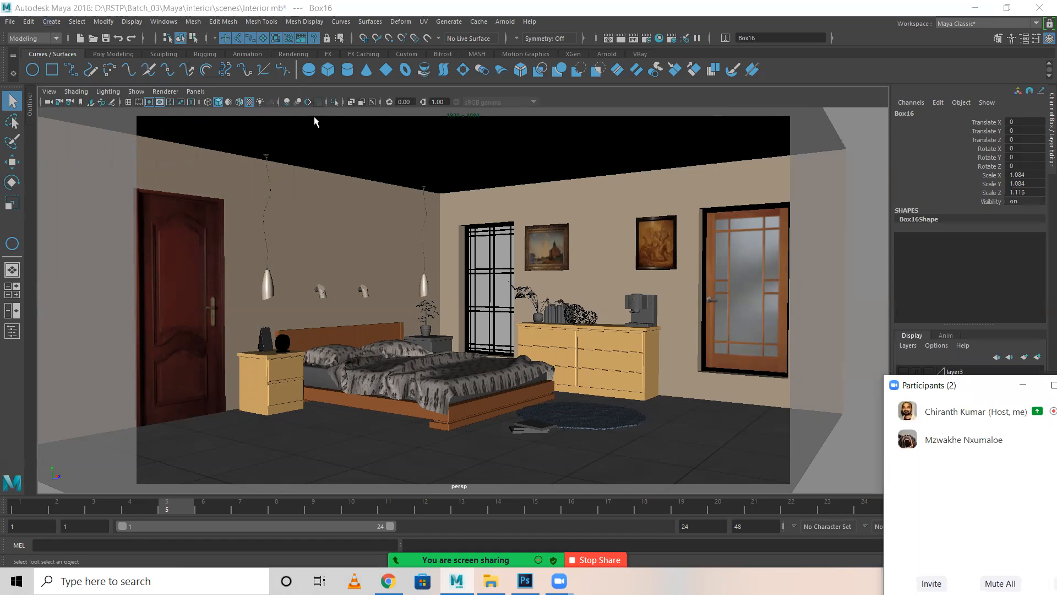
Step: Duplicate the frosted-glass panel, move the copy about -16.9 along Z into the opening near the bed, and delete the black grille there
left_click_drag(663, 316, 749, 306, "alt")
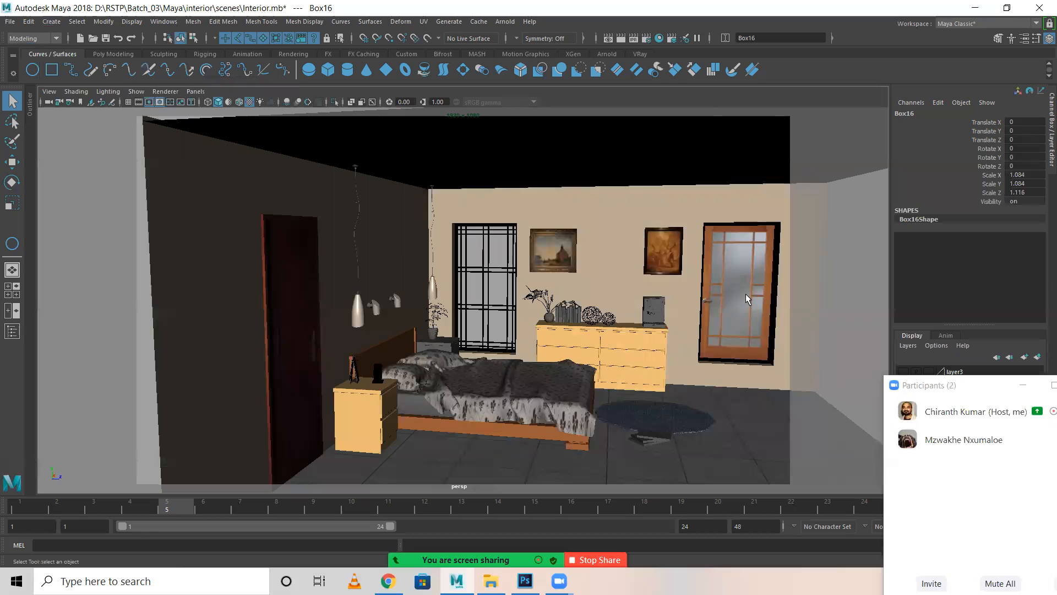
key("4")
key("ctrl+d")
key("6")
key("w")
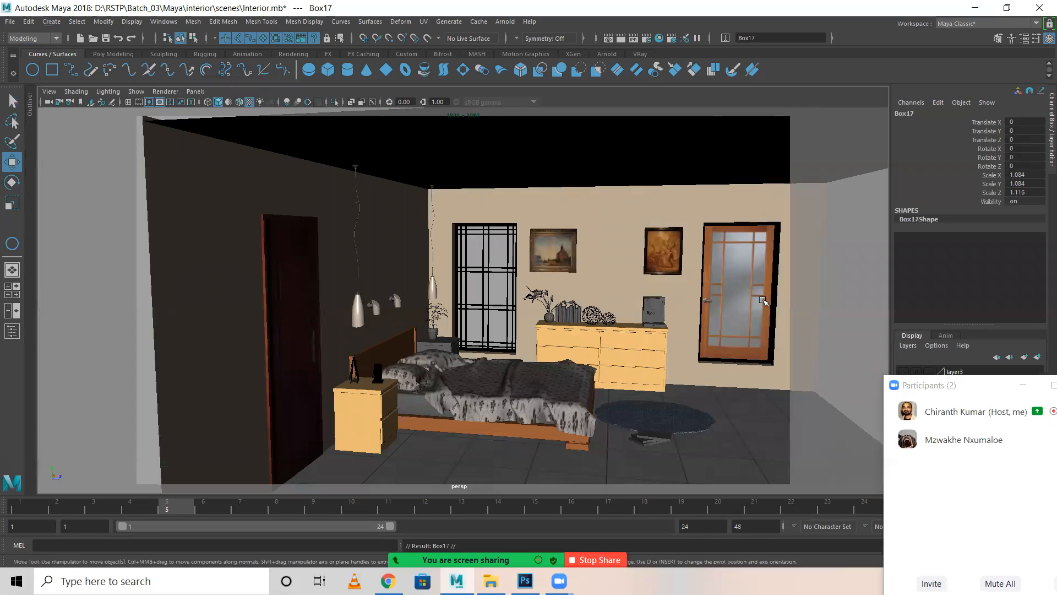
left_click_drag(786, 293, 533, 292)
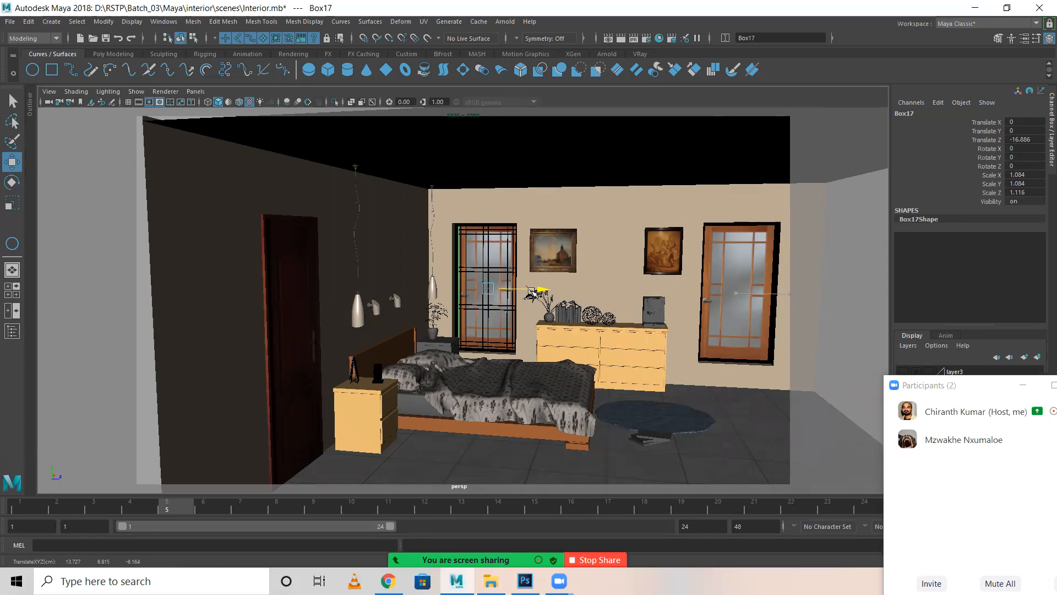
left_click(484, 275)
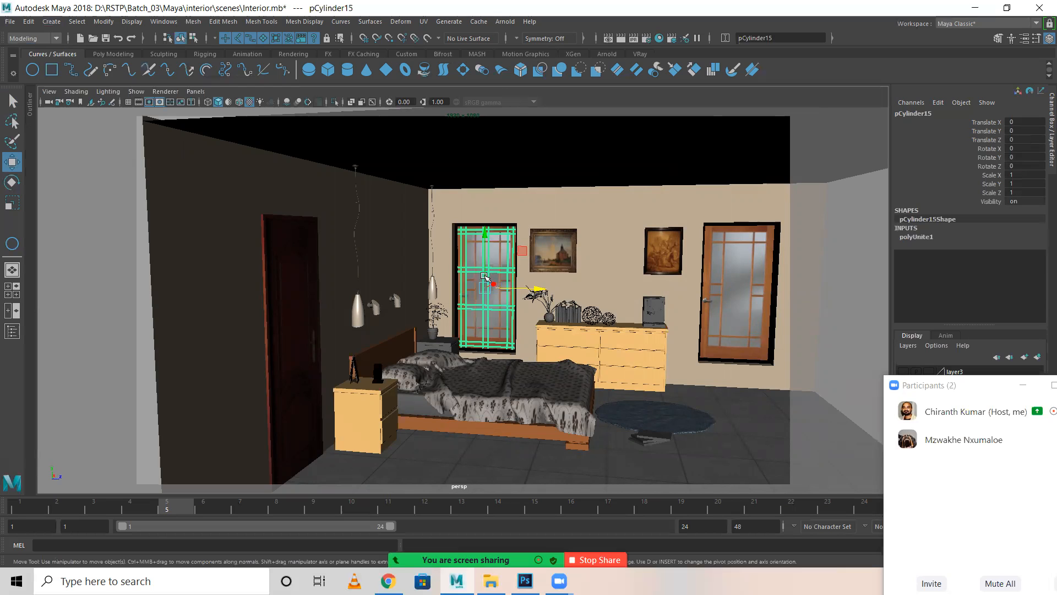
key("Delete")
Step: Examine the bedroom from several angles, checking both glass panels in the wall openings
left_click_drag(669, 297, 532, 312, "alt")
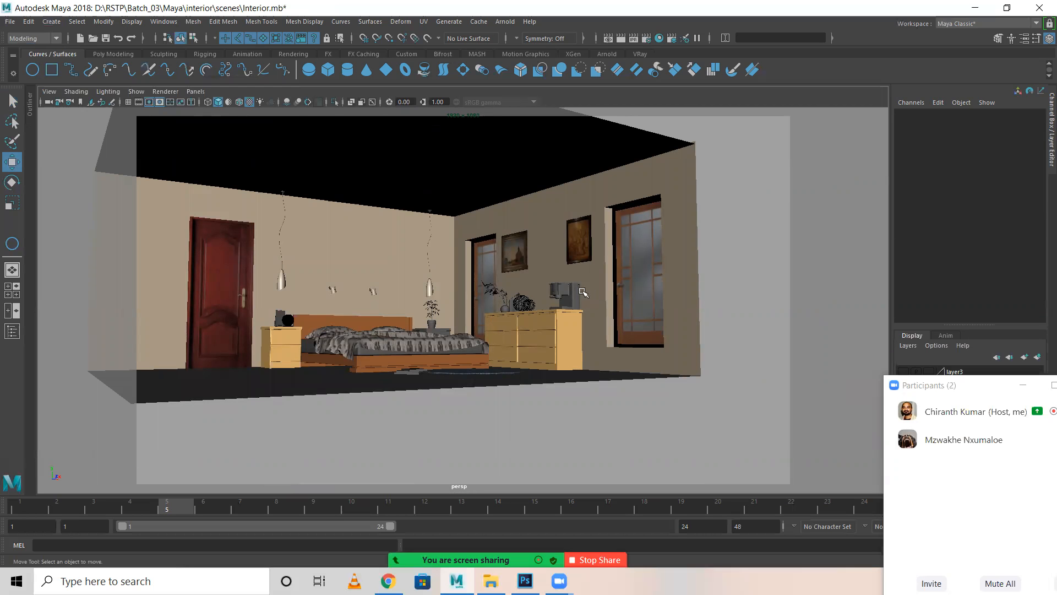
right_click_drag(492, 310, 575, 349, "alt")
left_click_drag(576, 348, 630, 375, "alt")
right_click_drag(630, 375, 573, 358, "alt")
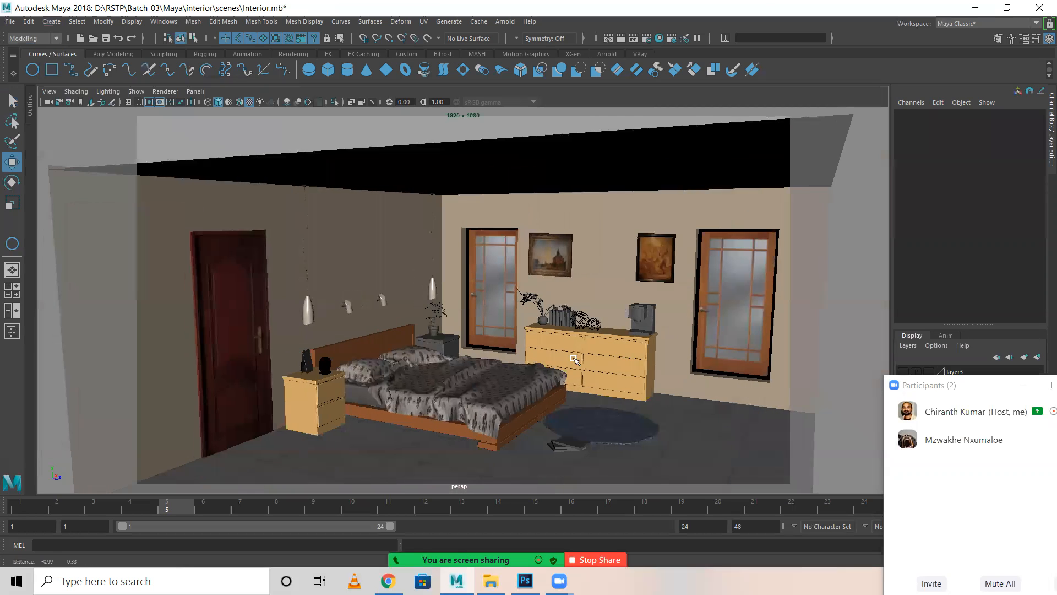
left_click_drag(573, 359, 567, 349, "alt")
right_click_drag(606, 355, 557, 356, "alt")
left_click_drag(557, 355, 473, 272, "alt")
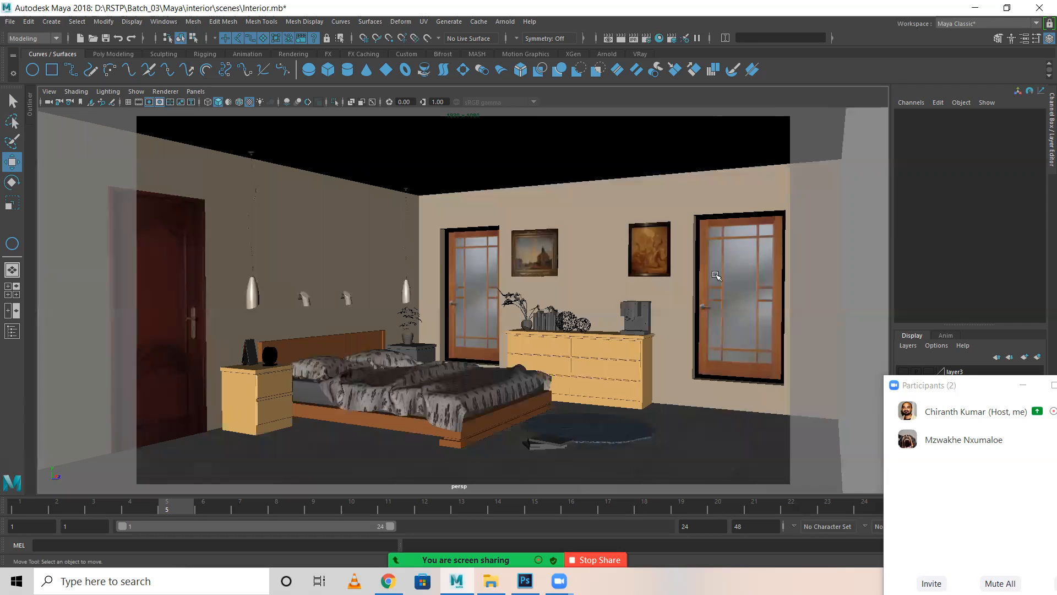
scroll(561, 268, "down", 3)
left_click_drag(526, 244, 555, 268, "alt")
scroll(556, 268, "up", 3)
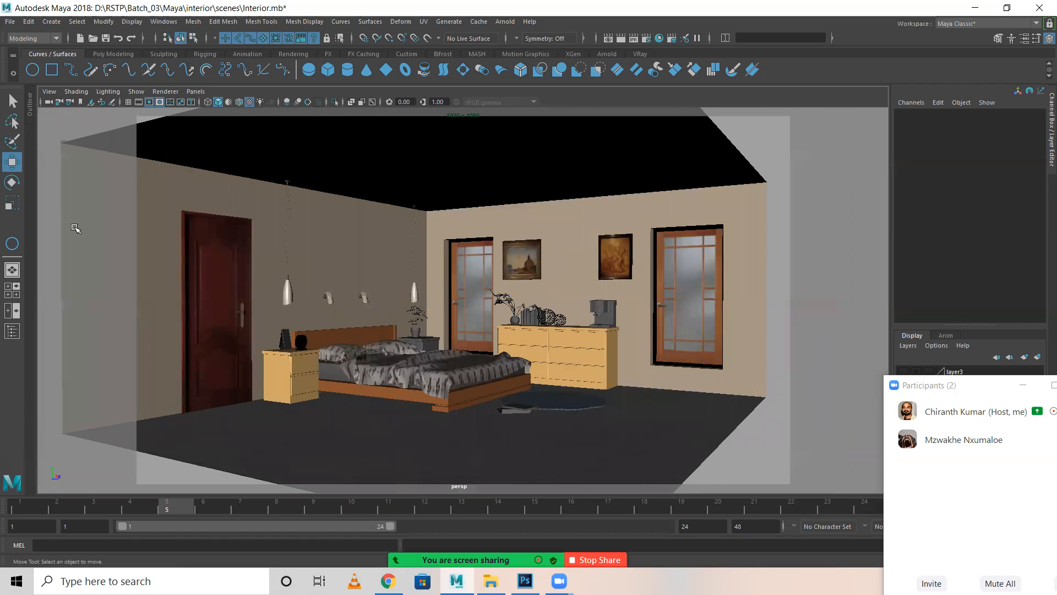
Step: Create a spot light and raise it to about 7.8 on Translate Y
left_click(51, 22)
mouse_move(71, 83)
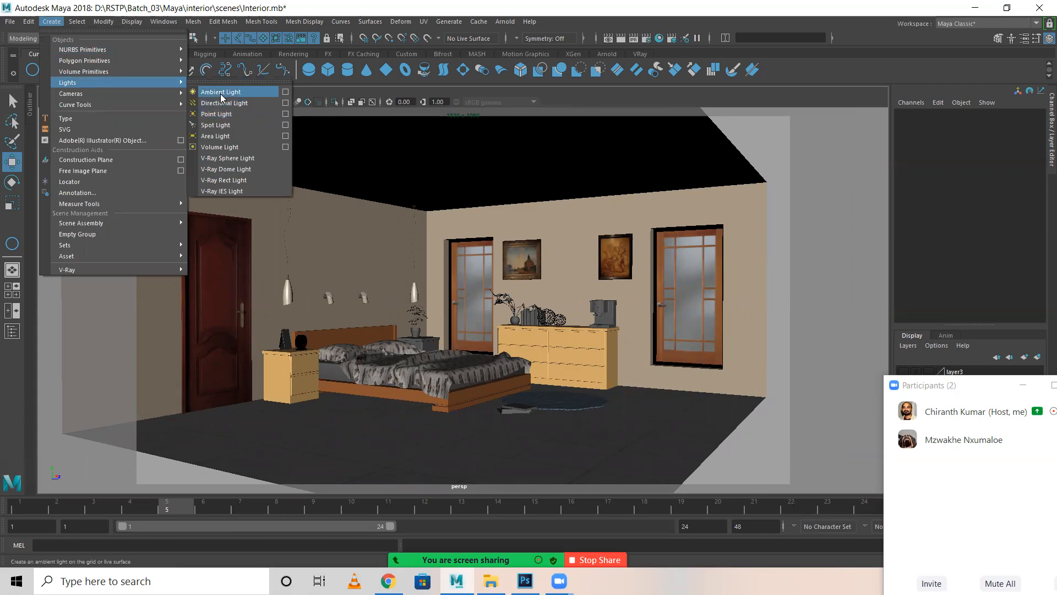
left_click(222, 124)
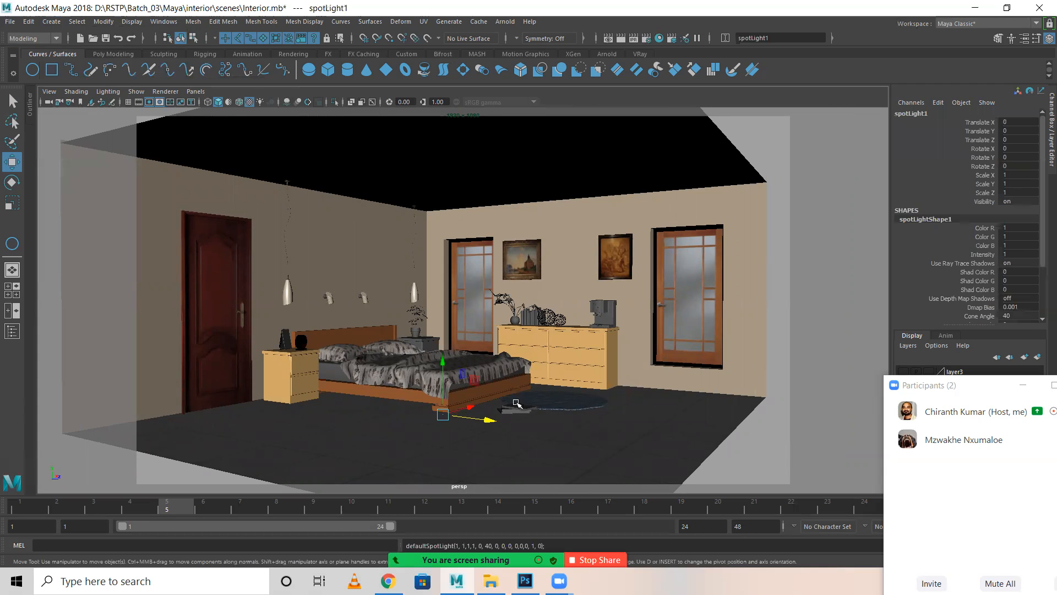
left_click_drag(443, 379, 443, 275)
scroll(554, 340, "up", 5)
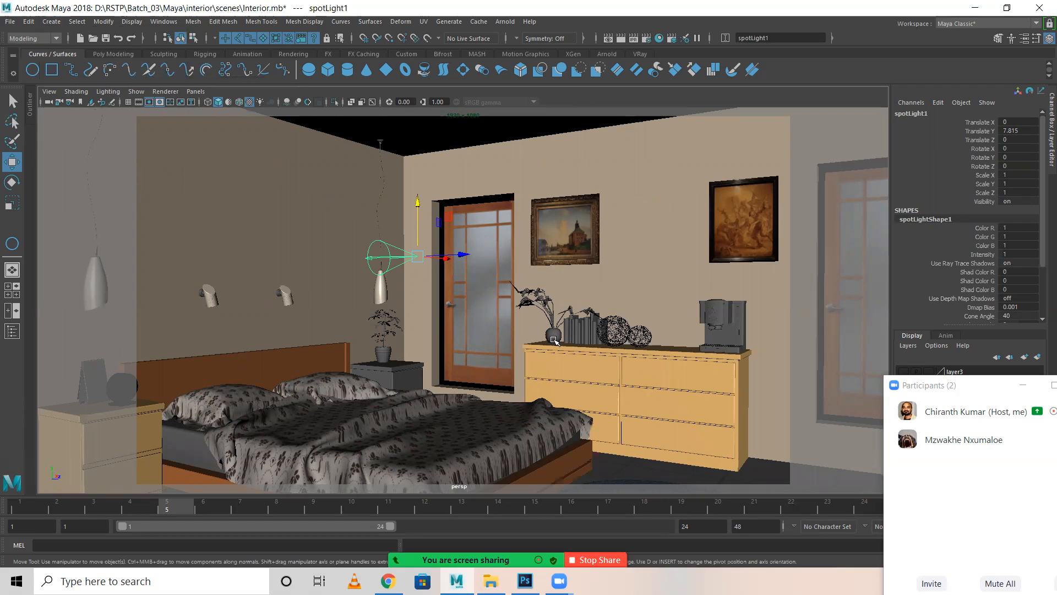
right_click_drag(526, 297, 381, 322, "alt")
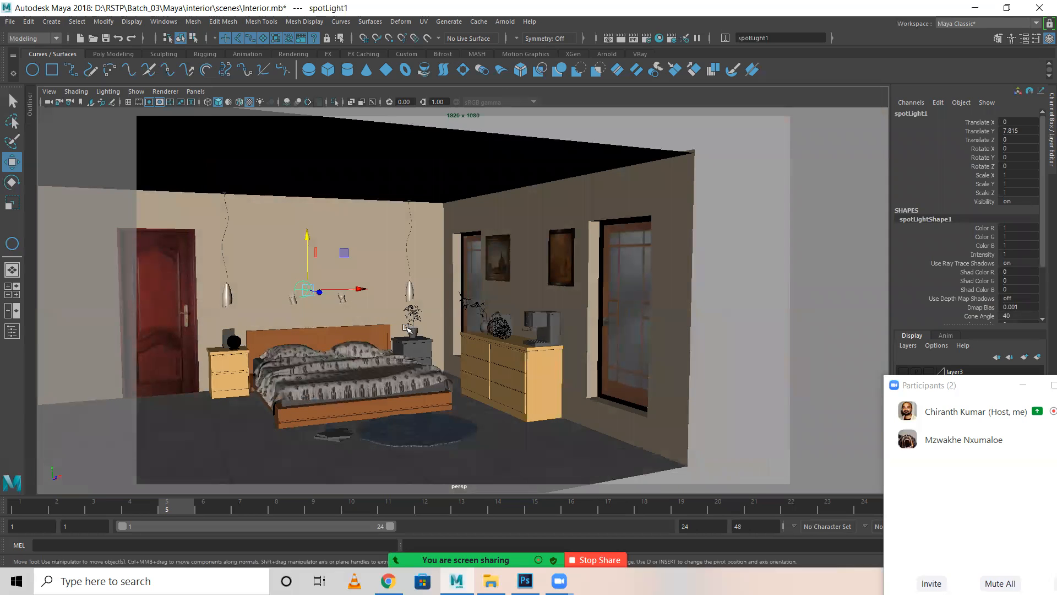
Step: Display the viewport with scene lighting and set the spot light's Rotate Y to 90
key("7")
left_click_drag(449, 289, 475, 343, "alt")
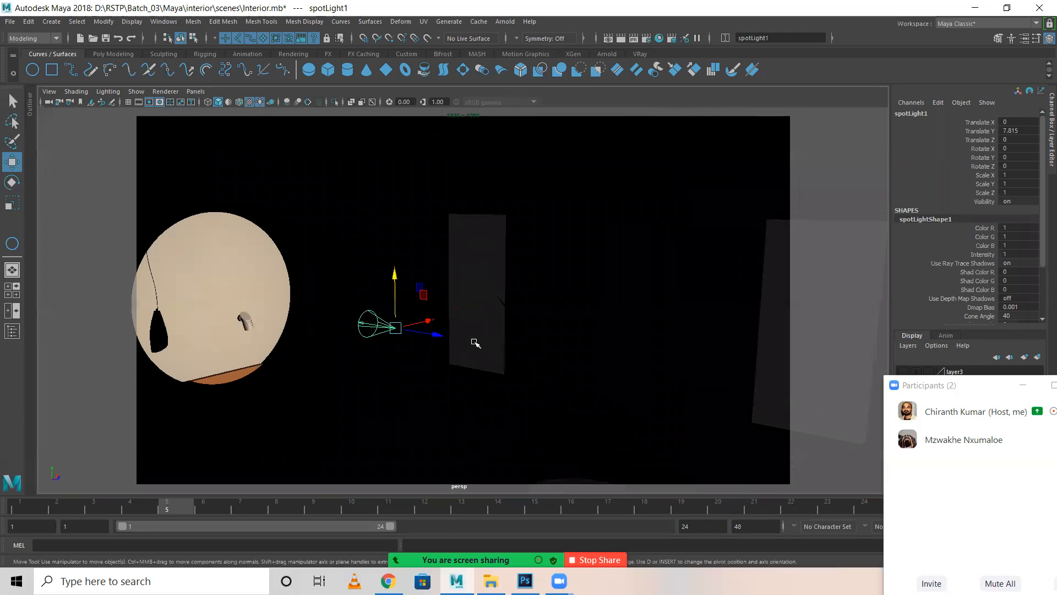
key("e")
left_click_drag(397, 339, 441, 335)
double_click(1027, 158)
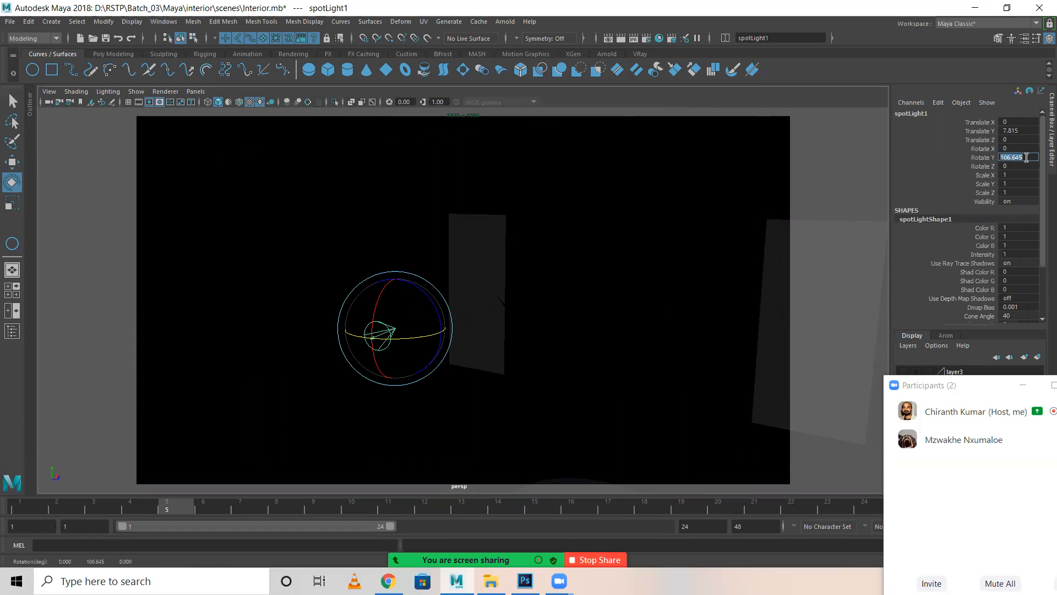
type("90")
key("Return")
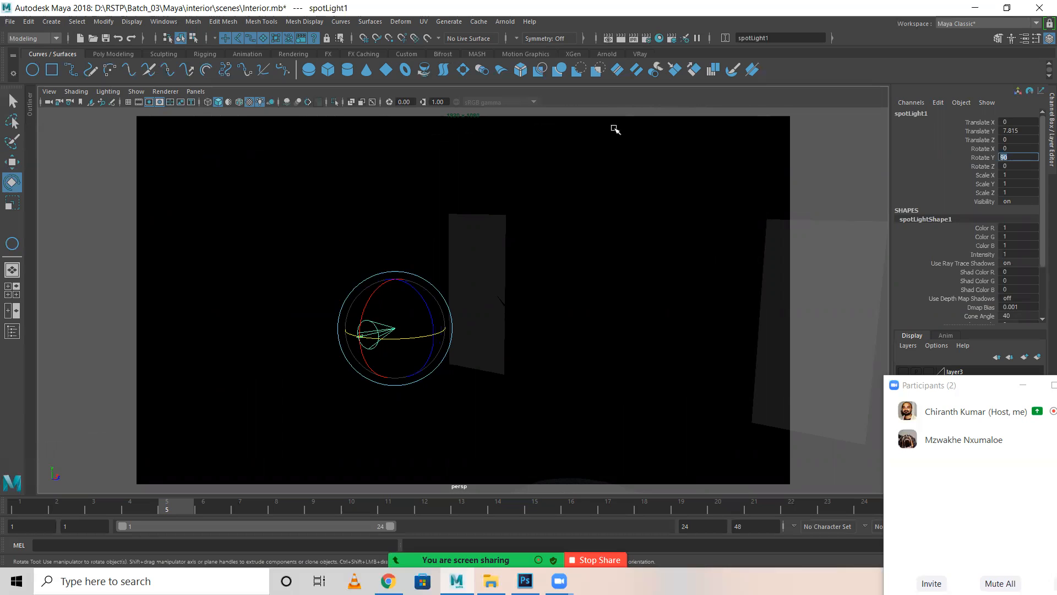
Step: Move the spot light toward the wall with the glass panels, to about 15.2 on X and 2.9 on Z
key("w")
scroll(528, 311, "down", 5)
left_click_drag(532, 342, 560, 301, "alt")
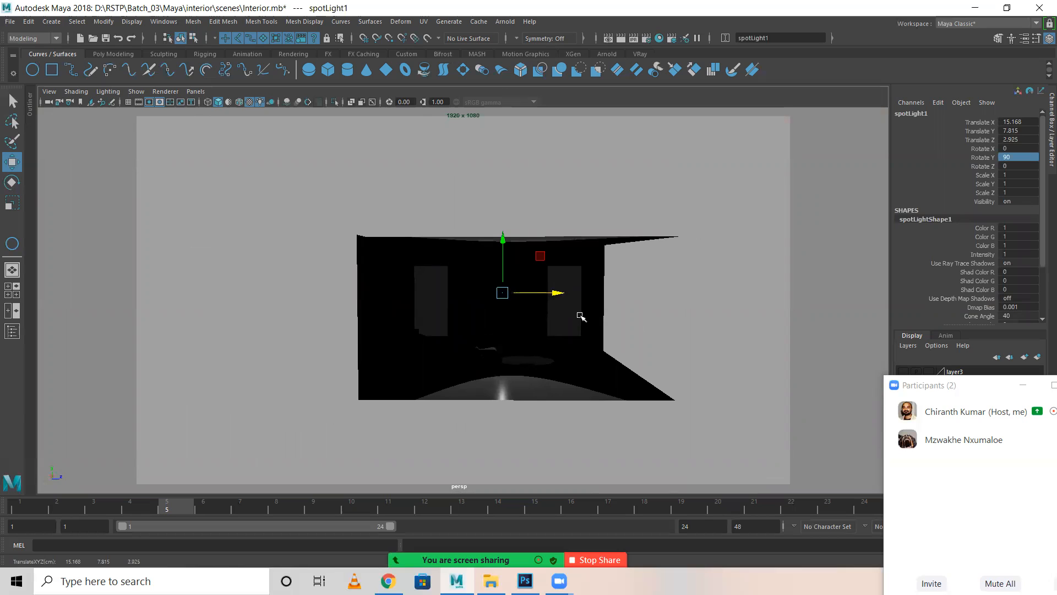
right_click_drag(580, 305, 738, 339, "alt")
middle_click_drag(736, 339, 707, 348, "alt")
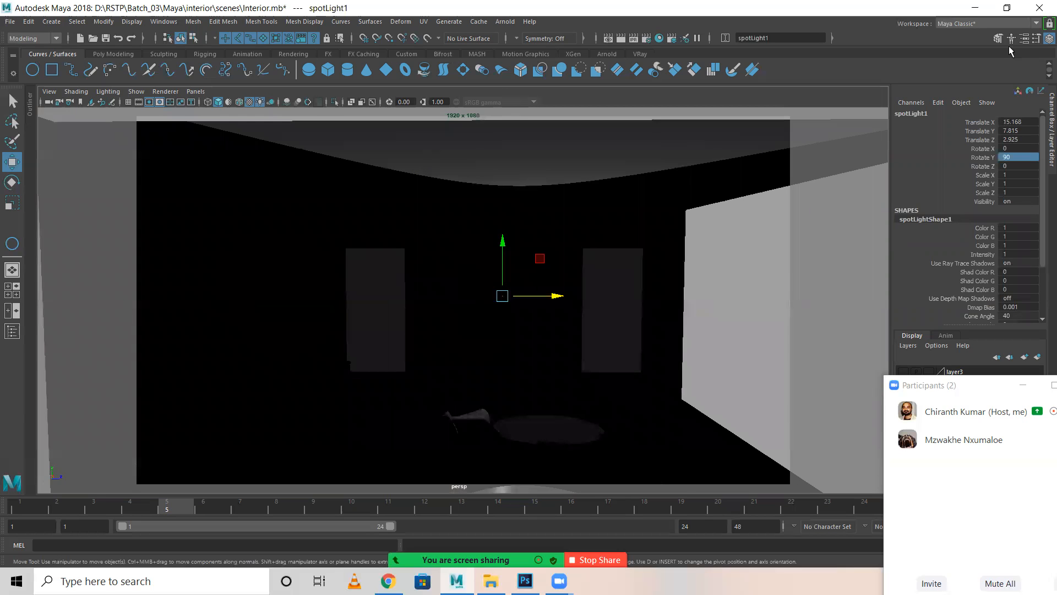
Step: Widen the spot light's cone angle to about 159 and shift the light to about 13.2 on X
left_click(1024, 38)
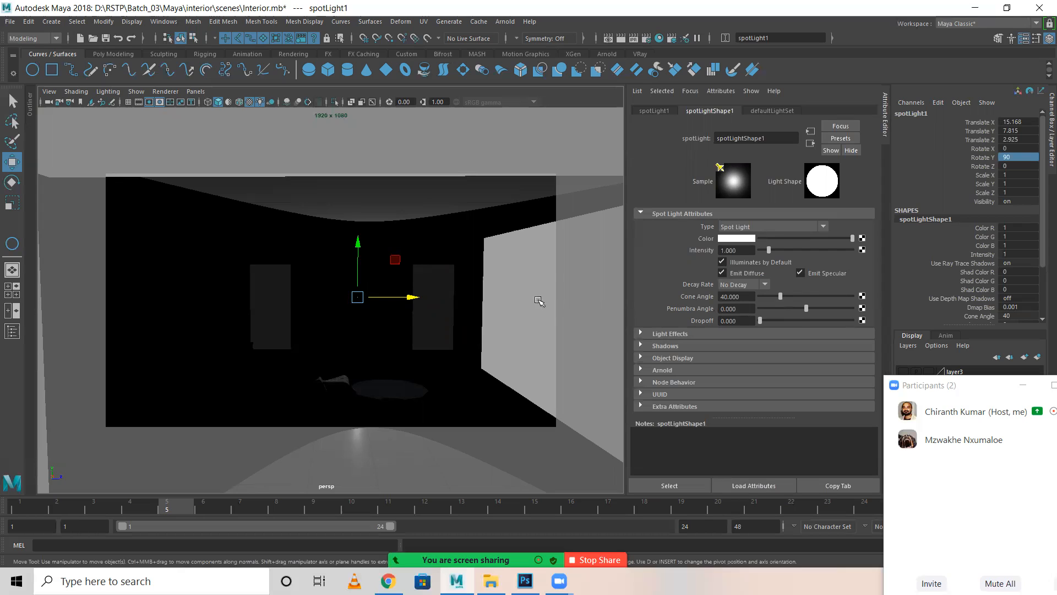
left_click_drag(458, 348, 442, 334, "alt")
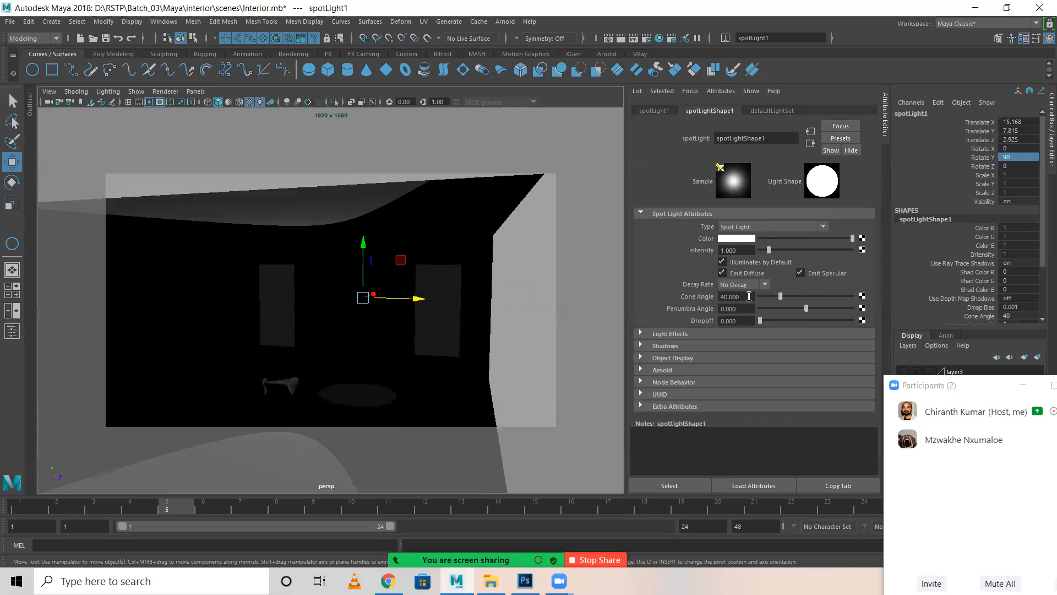
left_click_drag(783, 299, 803, 300)
left_click_drag(425, 322, 382, 307, "alt")
left_click_drag(342, 334, 403, 336, "alt")
right_click_drag(404, 335, 515, 353, "alt")
left_click_drag(803, 297, 928, 321)
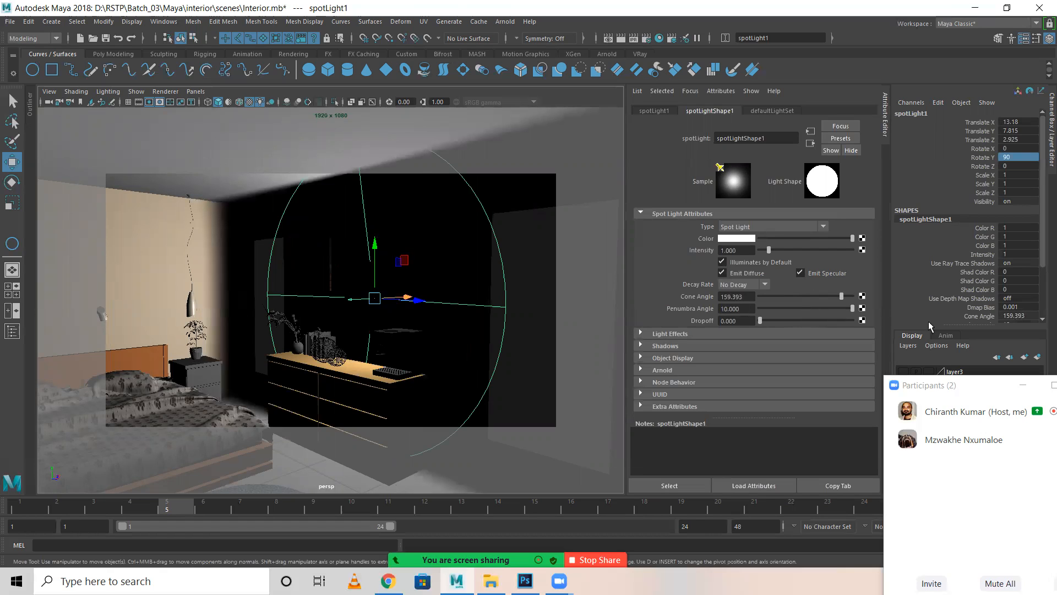
Step: Set the spot light's penumbra angle to 30 and its cone angle to about 152
type("30")
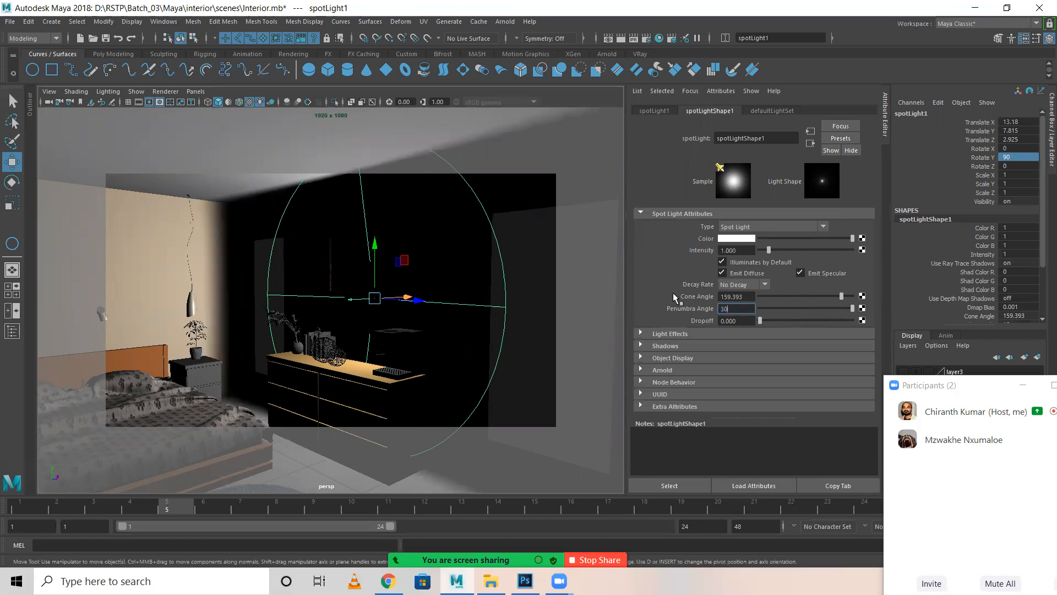
key("Return")
mouse_move(393, 319)
left_mouse_down("alt")
mouse_move(363, 312)
mouse_move(396, 307)
left_mouse_up("alt")
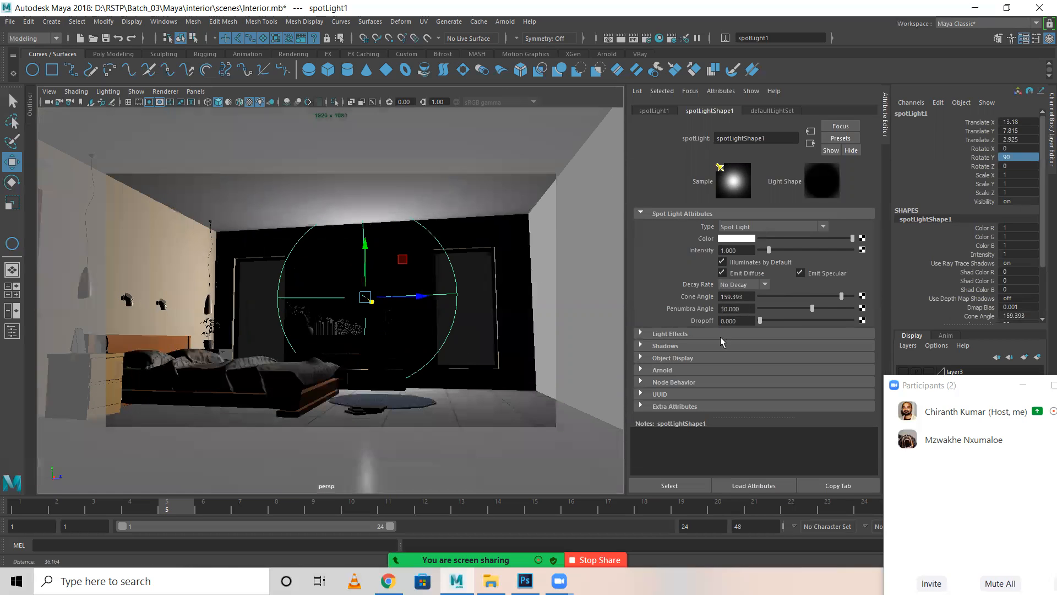
left_click_drag(834, 293, 838, 299)
left_click_drag(413, 271, 387, 310, "alt")
left_click_drag(241, 318, 373, 326, "alt")
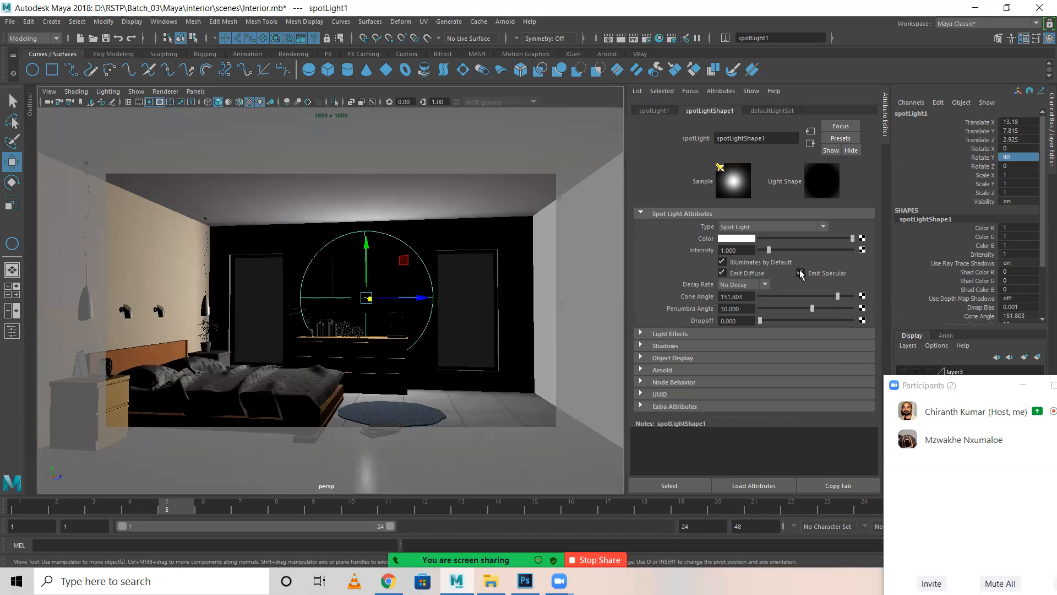
Step: Turn off Emit Specular for the spot light and check the lit room from several angles
left_click_drag(509, 310, 380, 300, "alt")
right_click_drag(380, 301, 308, 302, "alt")
left_click_drag(308, 302, 286, 306, "alt")
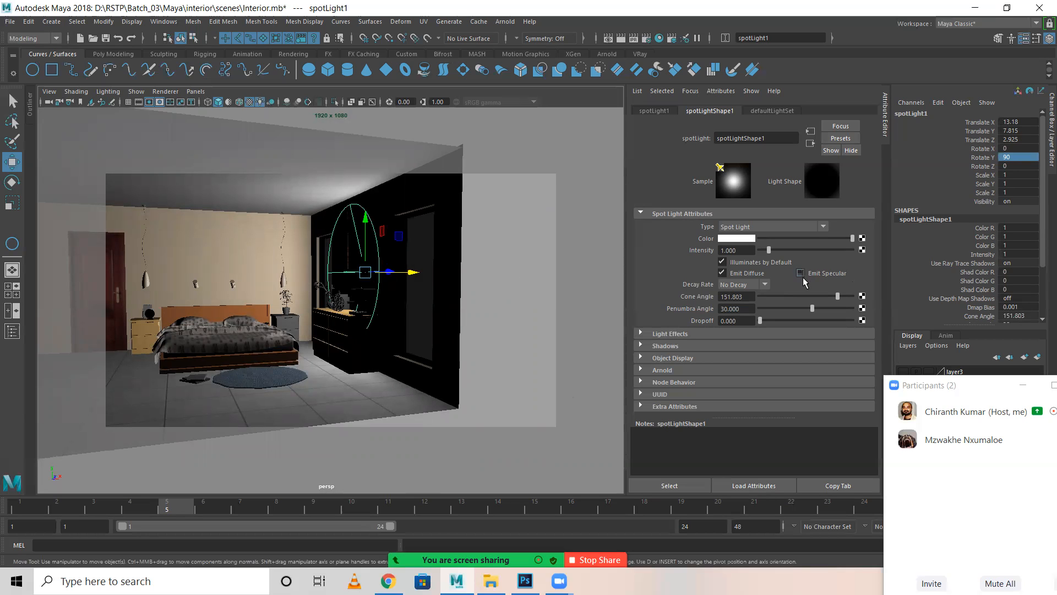
key("f")
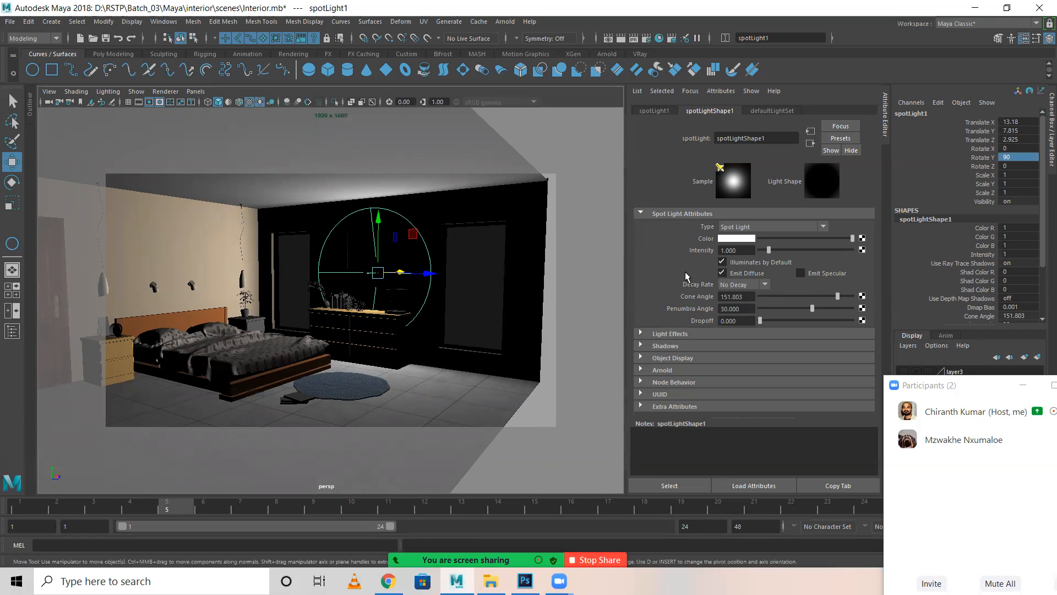
left_click_drag(302, 281, 365, 290, "alt")
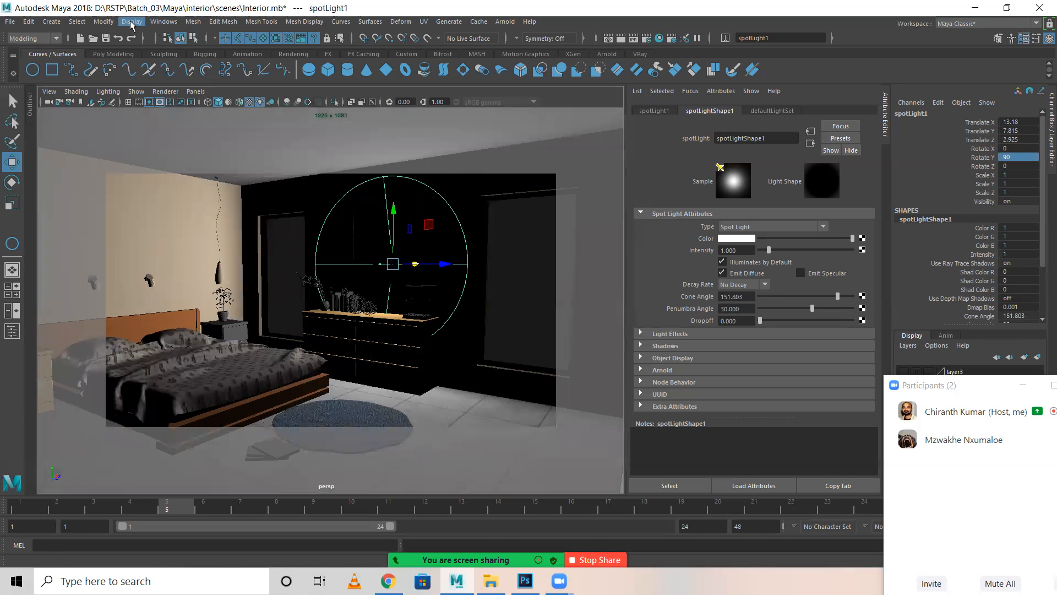
Step: Create an area light and raise it to about 8 on Translate Y
left_click(51, 22)
mouse_move(82, 84)
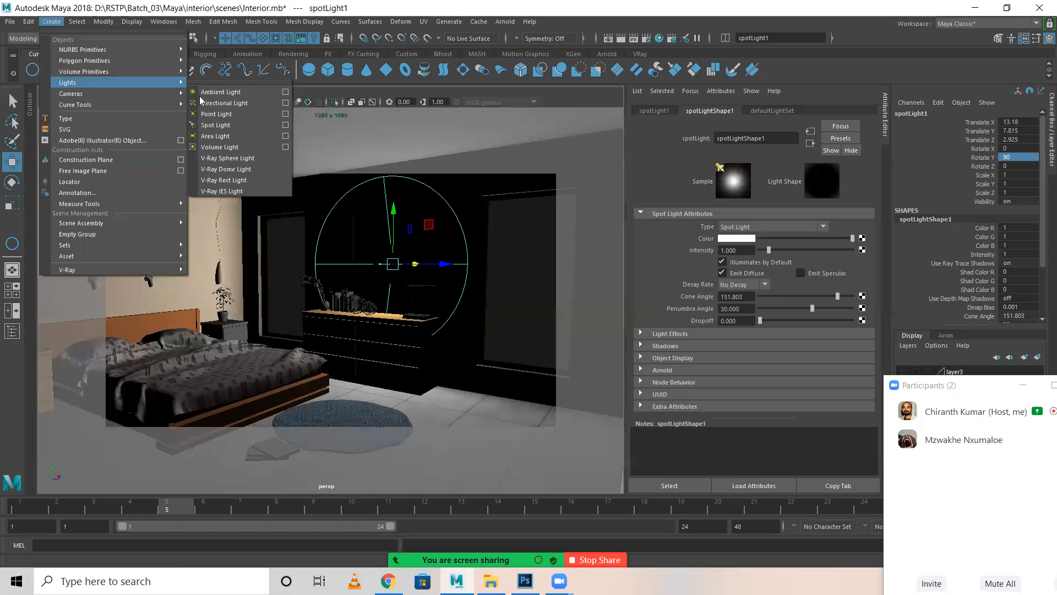
left_click(251, 137)
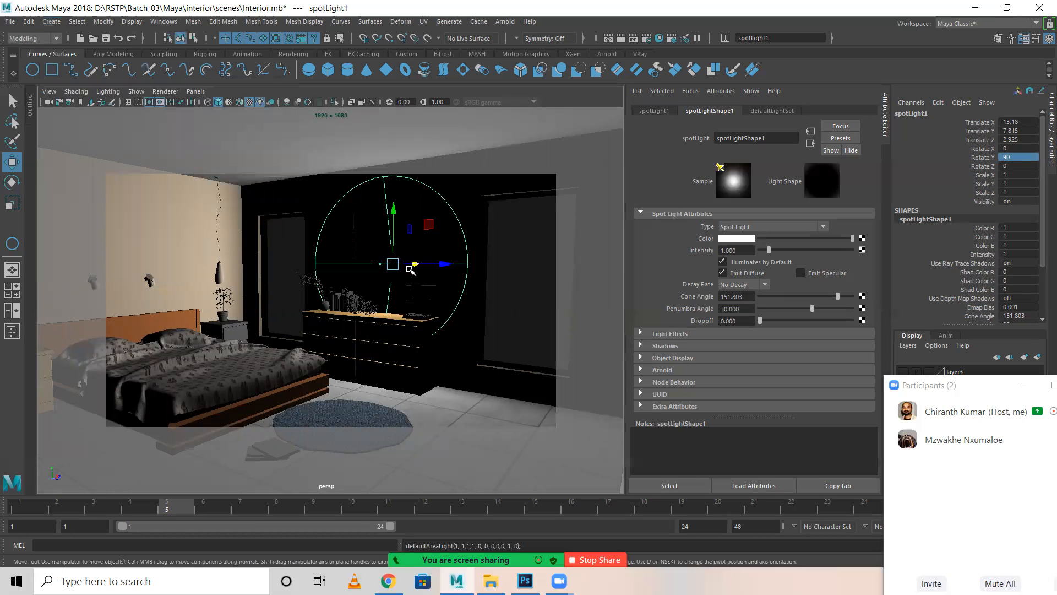
left_click_drag(176, 327, 177, 143)
left_click_drag(224, 302, 269, 311, "alt")
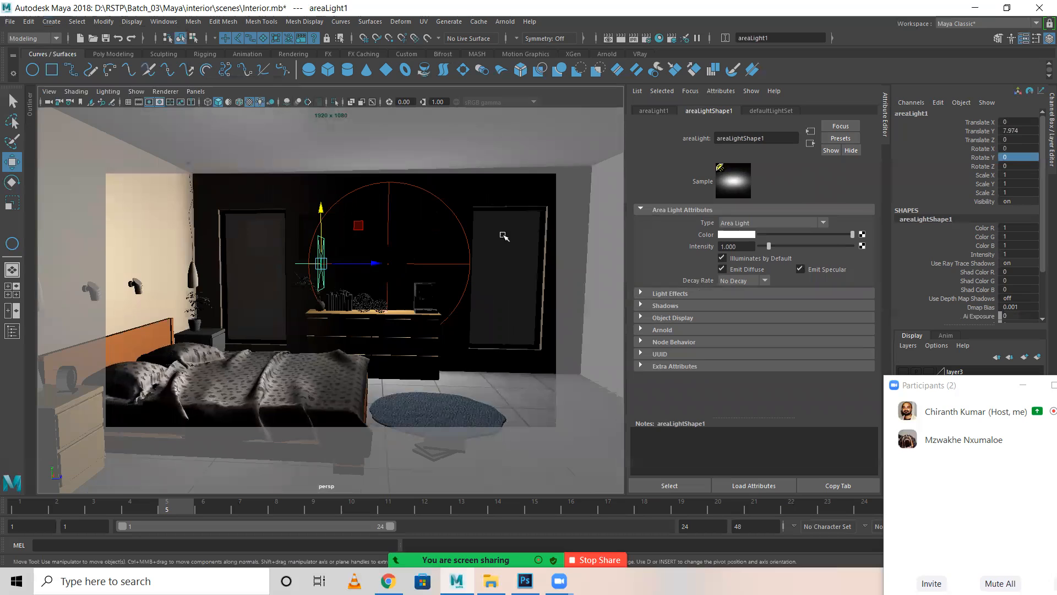
Step: Rotate the area light to 90 degrees on Rotate Y so it faces along the glass panels' direction
key("e")
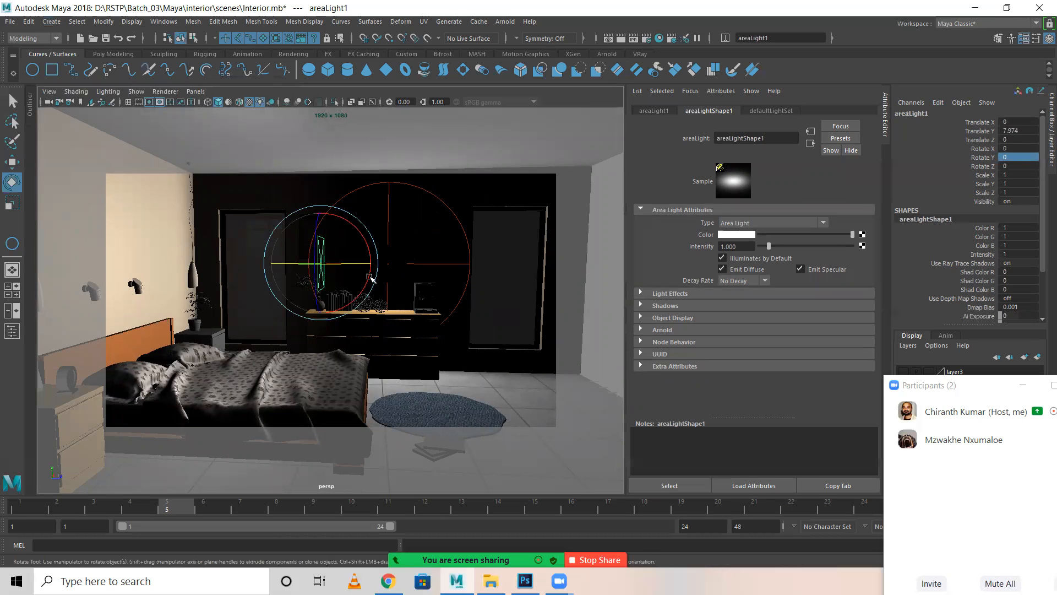
left_click_drag(331, 266, 417, 271)
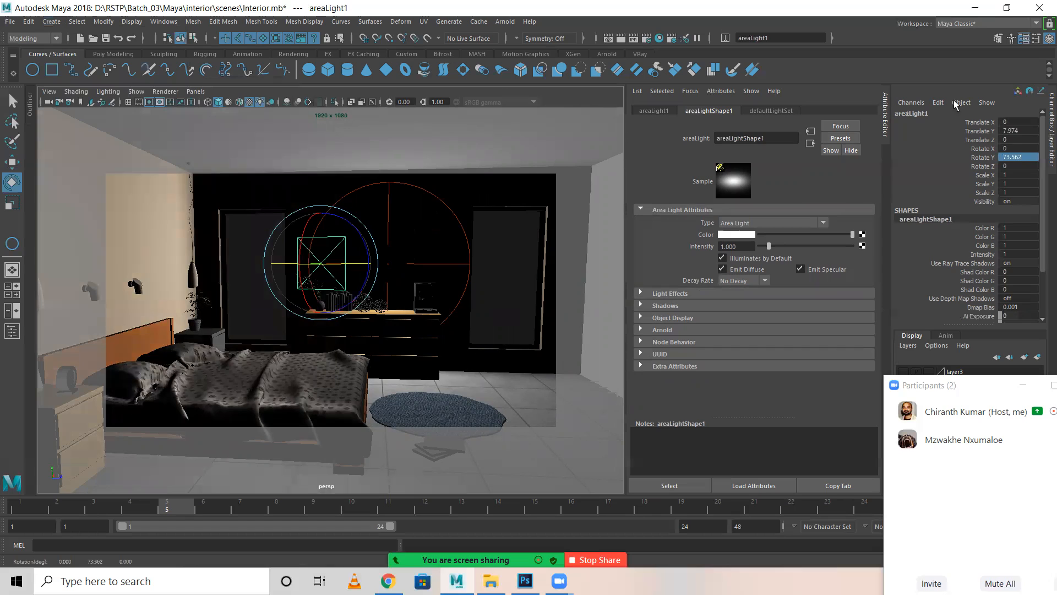
left_click(1018, 157)
key("Return")
Step: Move the area light in front of the glass panel beside the bed, at about X 13.26, Y 7.16 and Z -6.31
key("w")
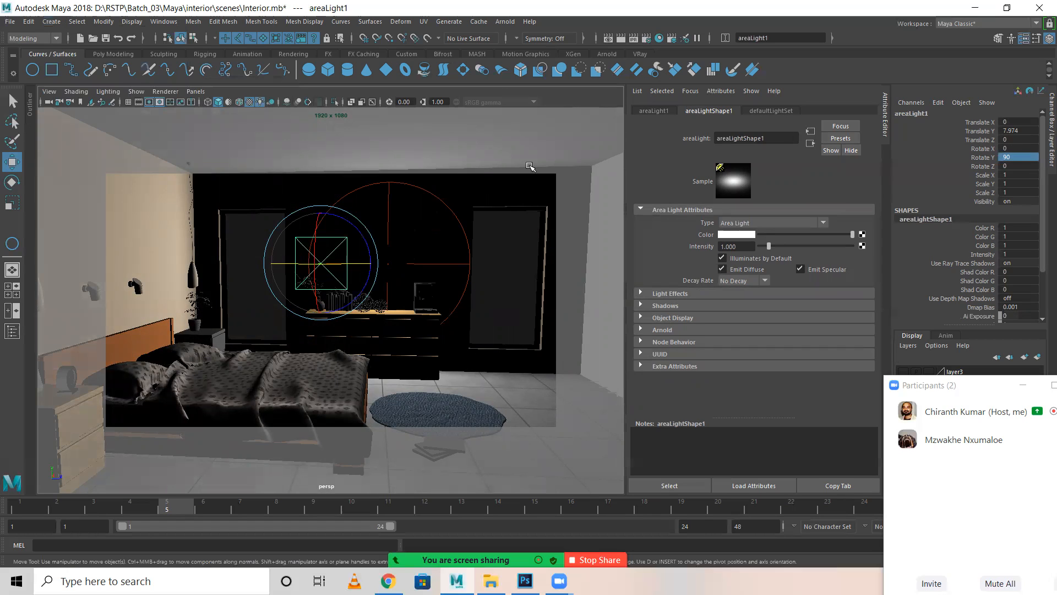
left_click_drag(352, 301, 368, 265, "alt")
left_click_drag(297, 293, 279, 292, "alt")
scroll(287, 265, "up", 3)
middle_click_drag(288, 264, 366, 300, "alt")
left_click_drag(387, 284, 344, 283)
left_click_drag(286, 226, 287, 242)
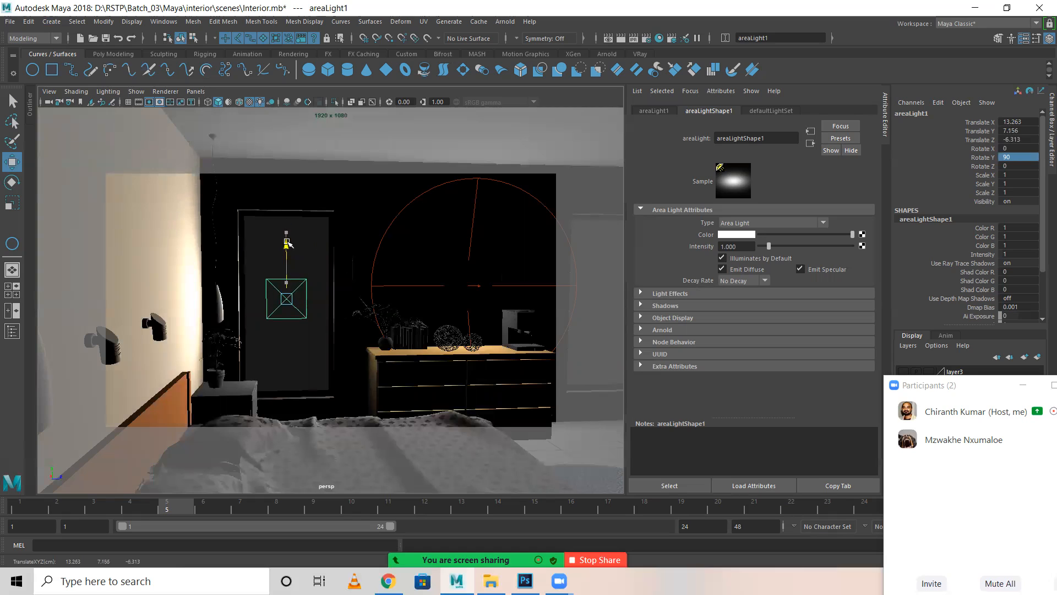
Step: Scale the area light to about 2.17 on X and 4.62 on Y to cover the panel, lowering it to about Y 6.88
key("r")
left_click(288, 234)
key("ctrl+z")
left_click_drag(287, 250, 256, 89)
key("w")
left_click_drag(287, 240, 284, 251)
key("r")
left_click_drag(235, 302, 176, 306)
left_click_drag(288, 252, 286, 251)
key("w")
Step: Shift the area light closer to the glass panel, to about 13.48 on Translate X
left_click_drag(344, 312, 359, 319, "alt")
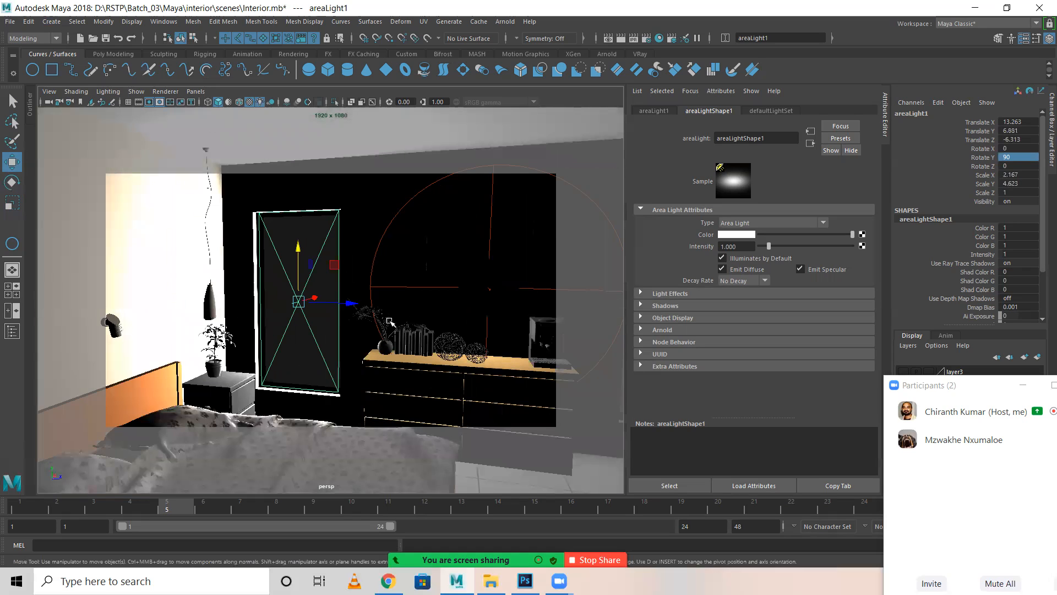
scroll(389, 325, "up", 5)
mouse_move(303, 283)
left_mouse_down()
mouse_move(396, 280)
mouse_move(314, 282)
mouse_move(321, 289)
left_mouse_up()
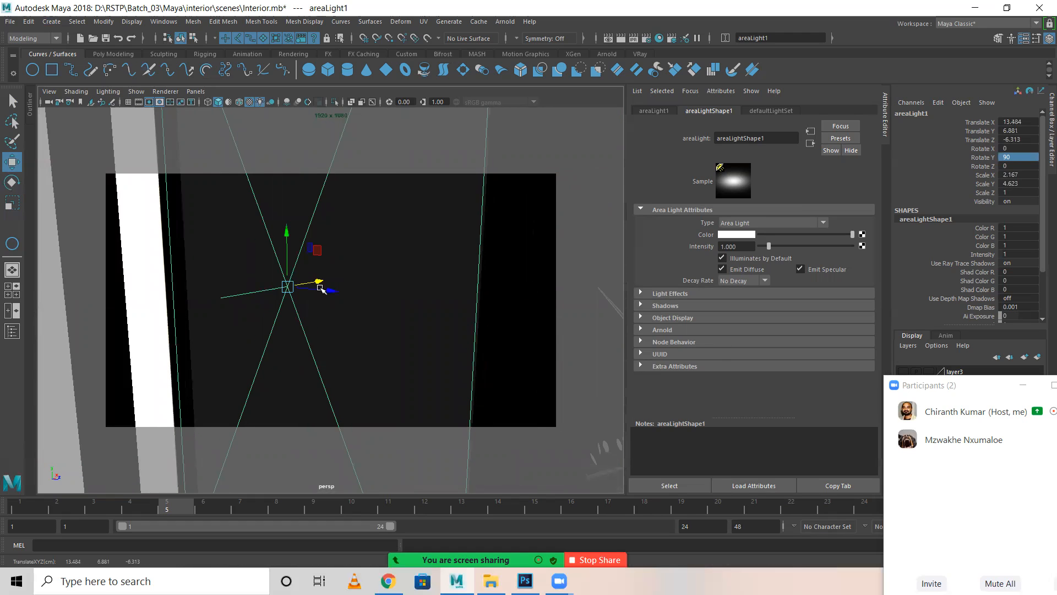
scroll(322, 289, "down", 8)
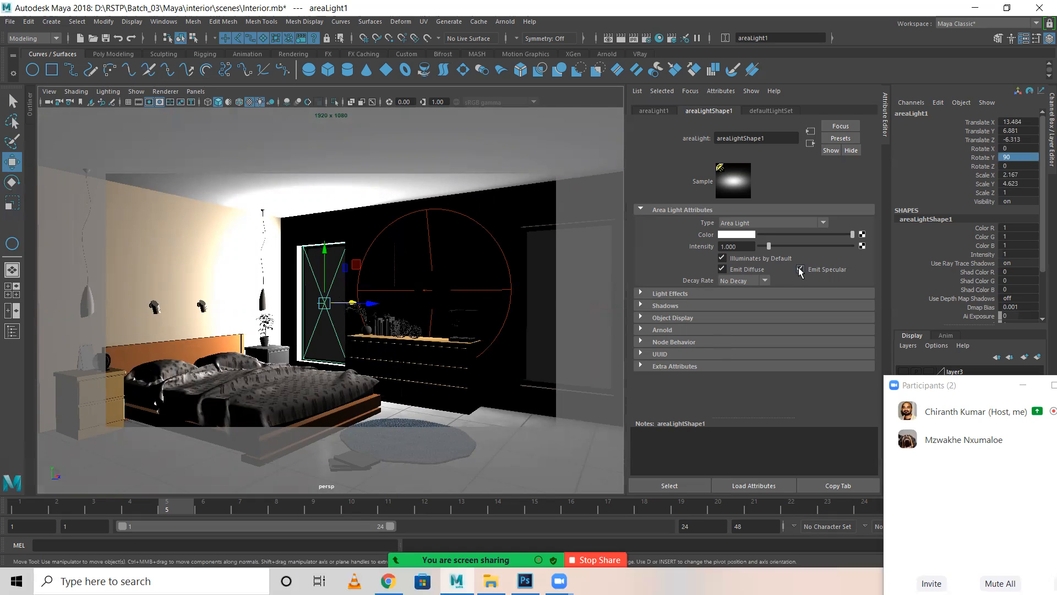
Step: Set the area light's intensity to 0.2 and reduce it further to 0.1
left_click(747, 247)
type("0.2")
key("Return")
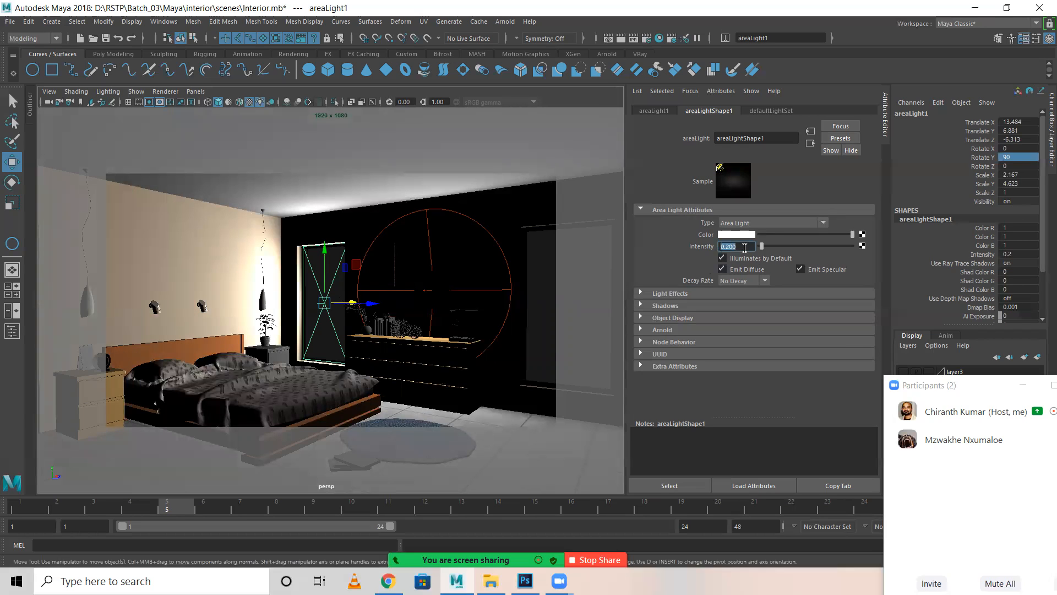
type("0.1")
key("Return")
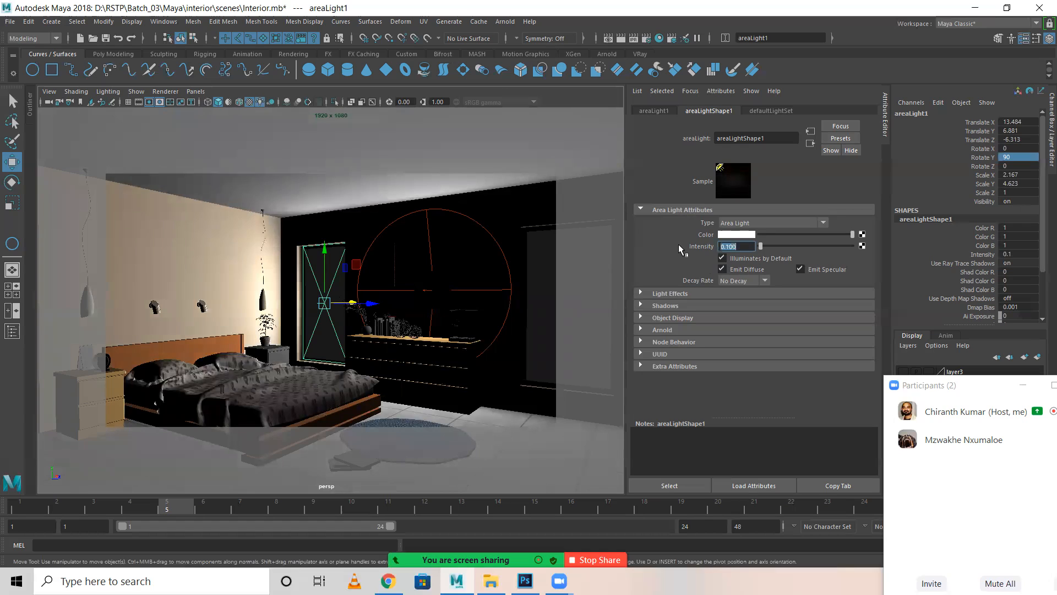
Step: Duplicate the area light and align the copy with the other glass panel, at about 10.85 on Translate Z
left_click_drag(352, 308, 300, 276, "alt")
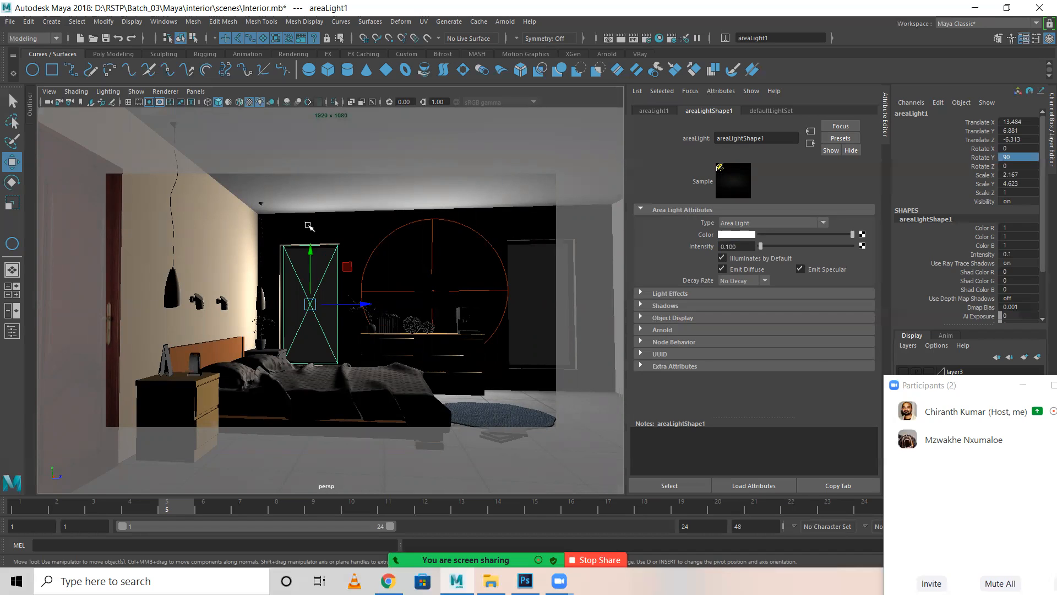
key("ctrl+d")
left_click_drag(538, 310, 602, 309)
middle_click_drag(603, 309, 274, 315, "alt")
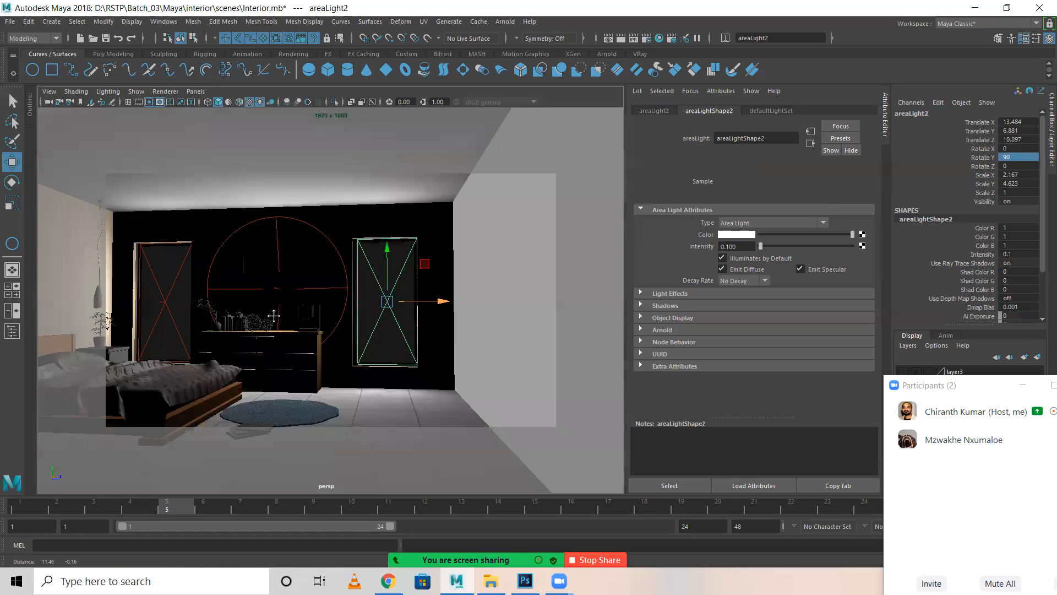
scroll(514, 300, "up", 5)
left_click_drag(515, 300, 346, 342)
scroll(517, 300, "down", 5)
scroll(306, 349, "up", 5)
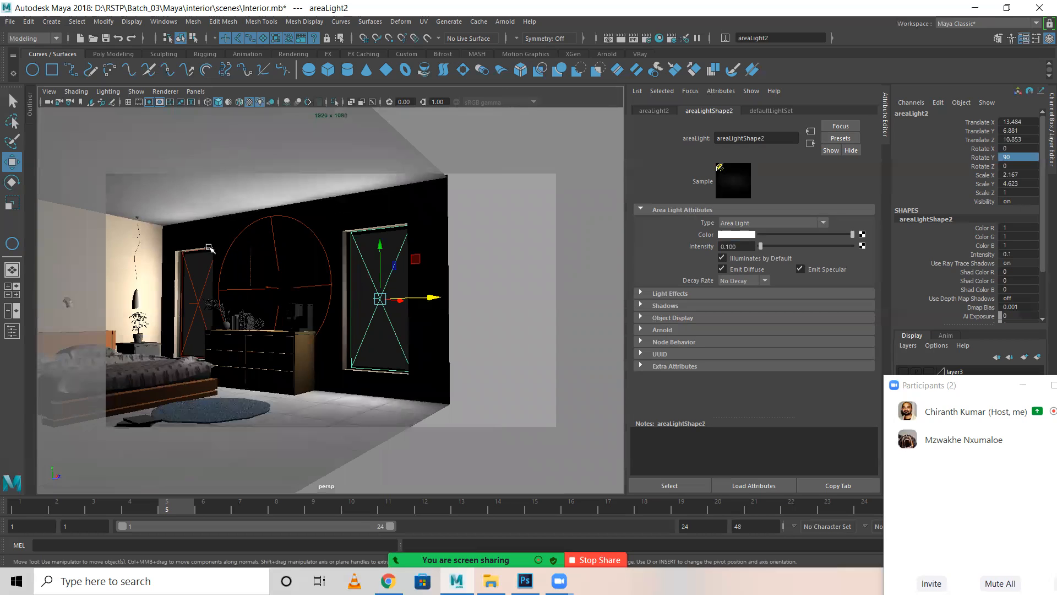
Step: Try a white incandescence on the glass panel's Window material, reduce it to black, and raise the diffuse value
left_click_drag(264, 313, 299, 322, "alt")
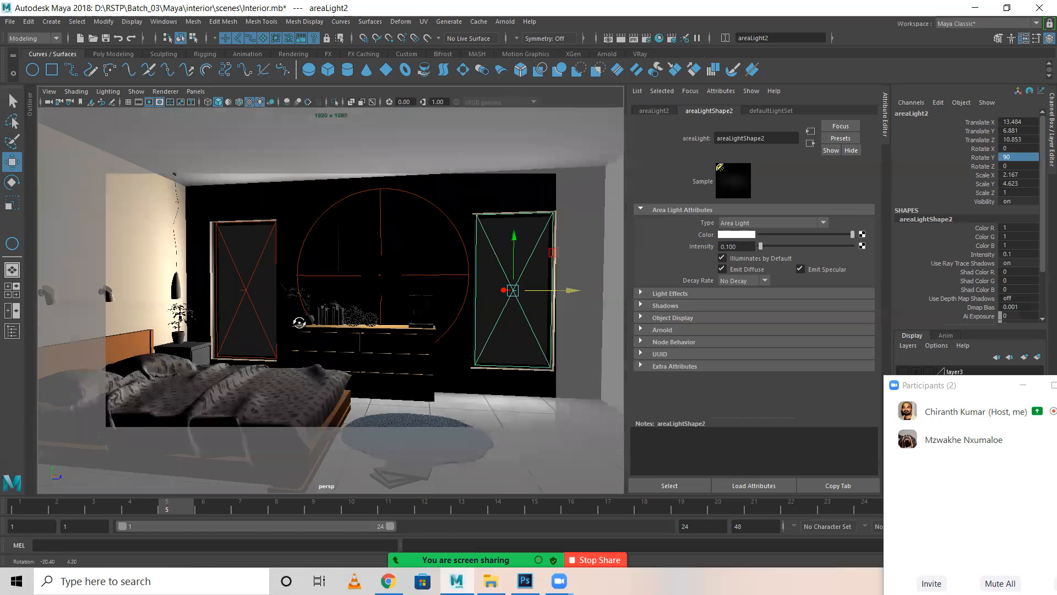
left_click(243, 241)
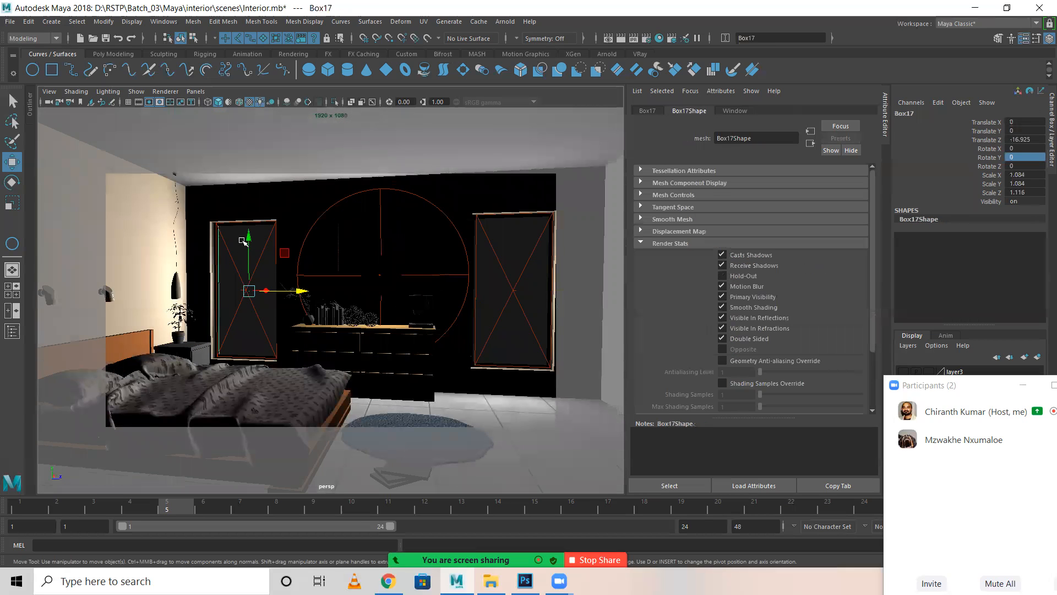
left_click(735, 110)
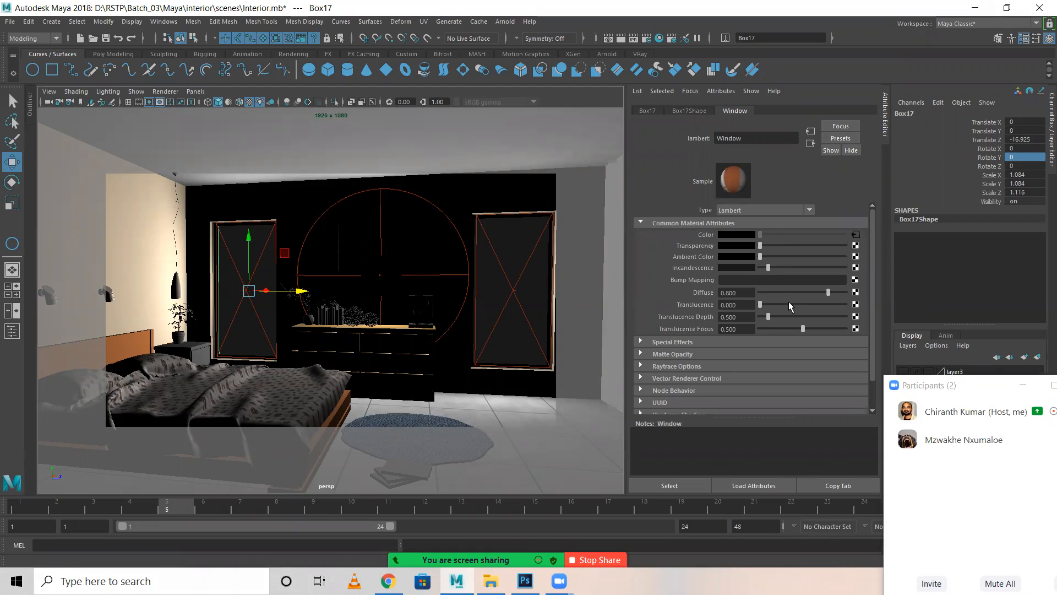
left_click_drag(768, 266, 840, 258)
left_click_drag(238, 329, 191, 318, "alt")
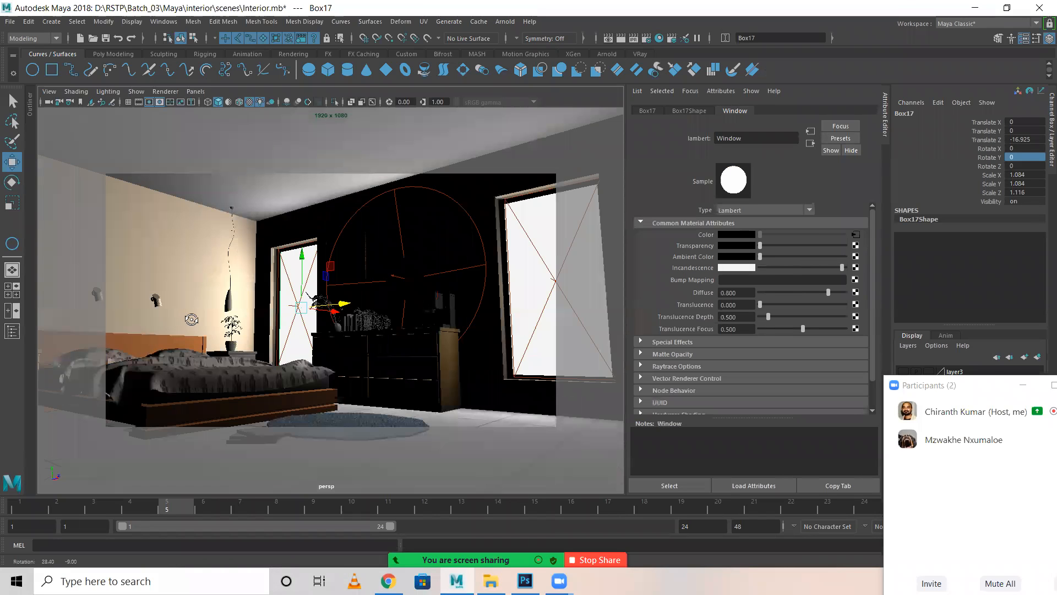
left_click_drag(773, 269, 737, 269)
left_click_drag(219, 351, 228, 351, "alt")
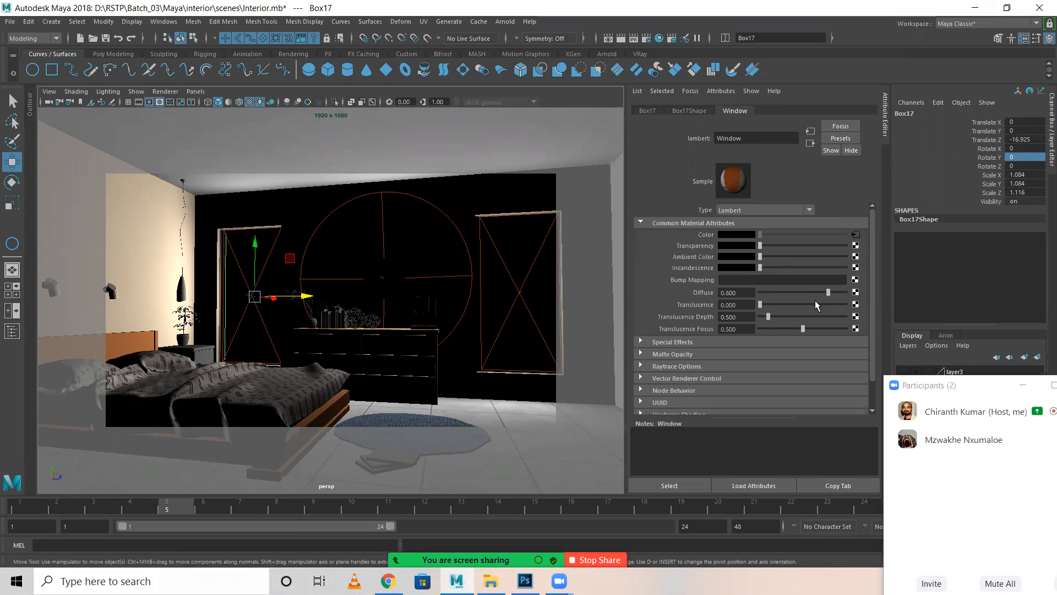
left_click_drag(828, 292, 850, 292)
Step: Open the Color Balance settings of the Window material's color texture and try a higher Alpha Gain
left_click(856, 233)
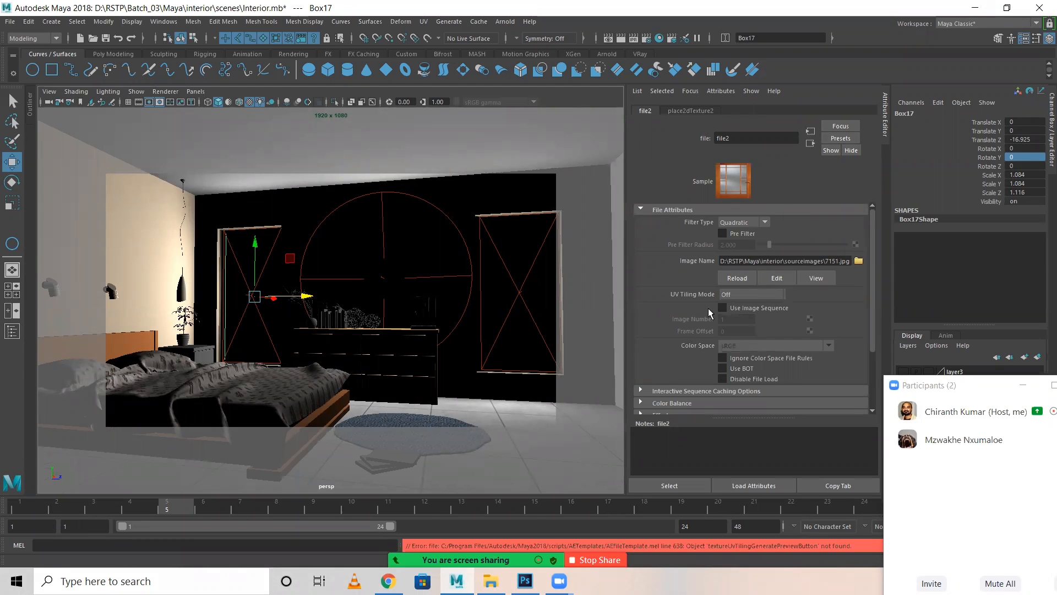
scroll(708, 308, "down", 3)
left_click(651, 323)
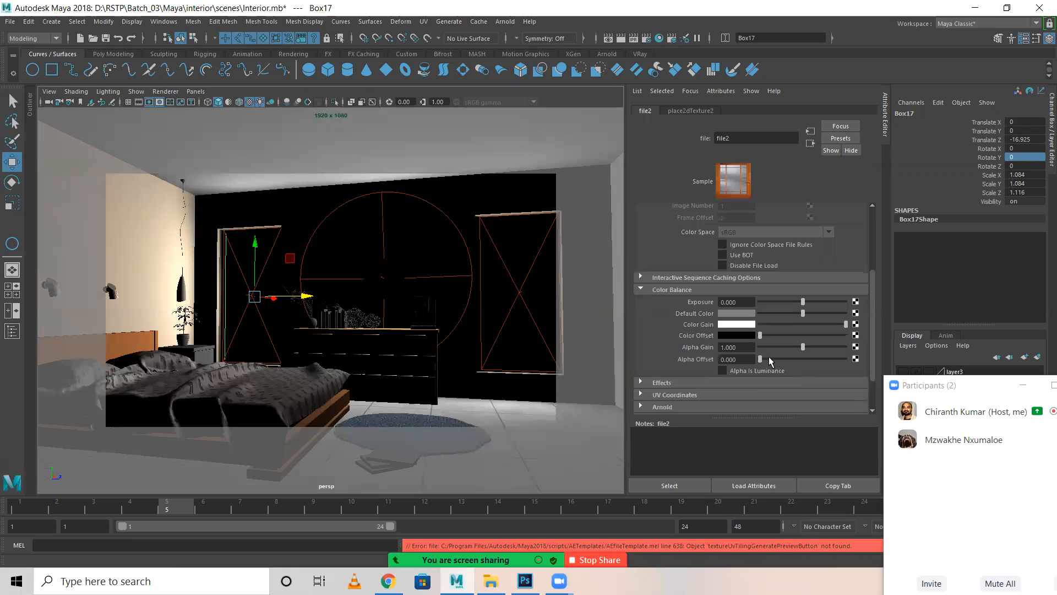
scroll(742, 331, "down", 3)
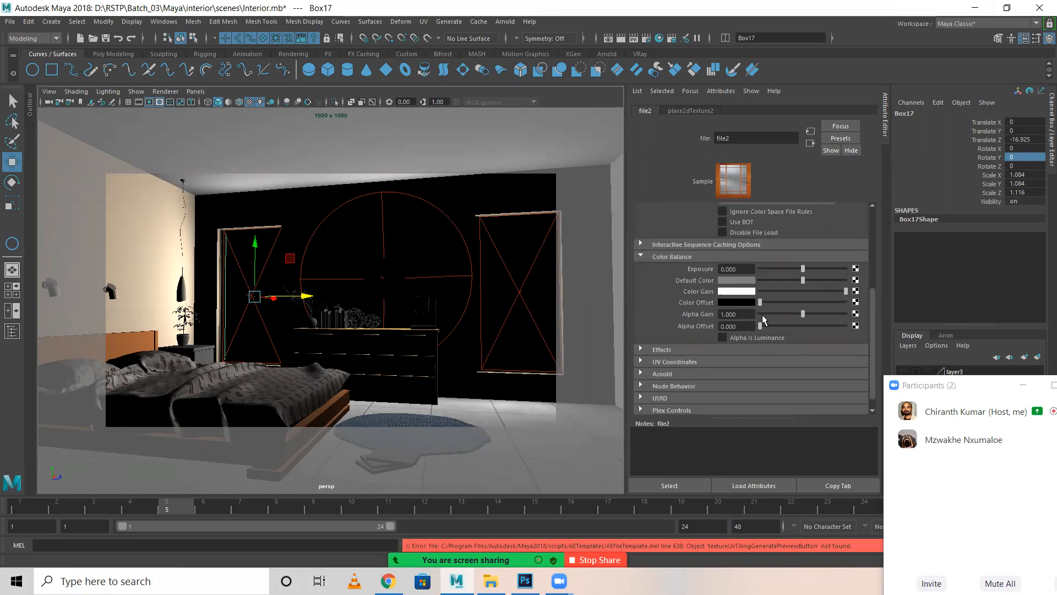
left_click_drag(803, 314, 859, 319)
key("ctrl+z")
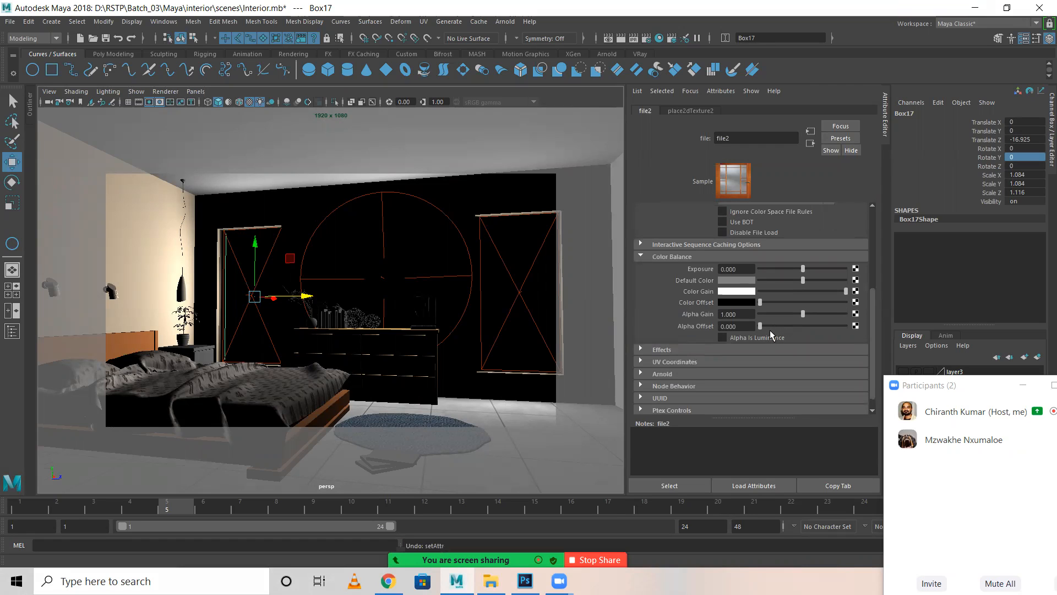
Step: Compare Color Gain brightness values (V) of 2 and 1 on the window texture, and keep 2
left_click(737, 292)
left_click(737, 292)
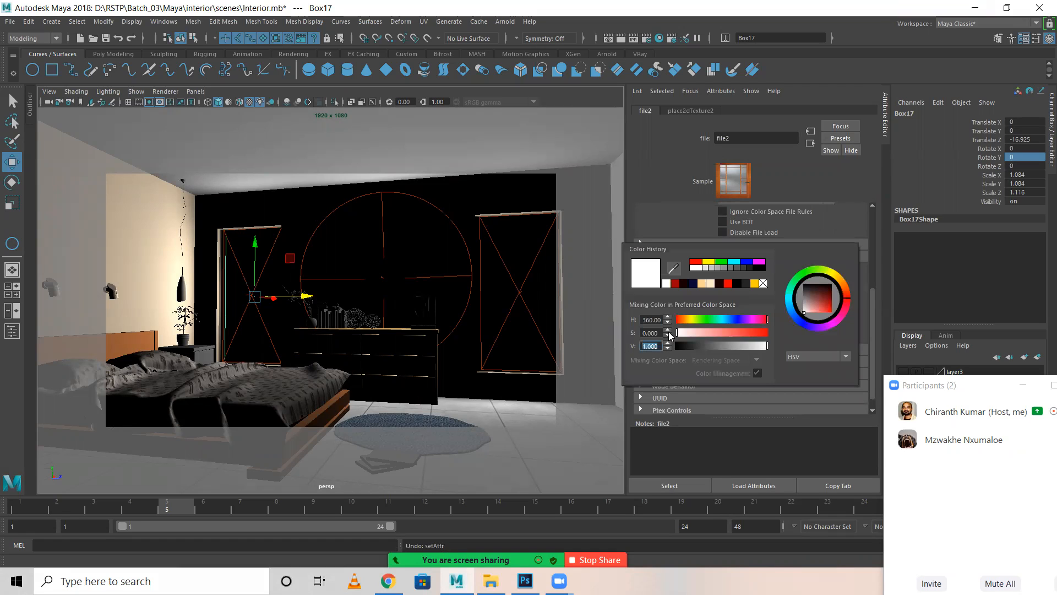
type("2")
key("Return")
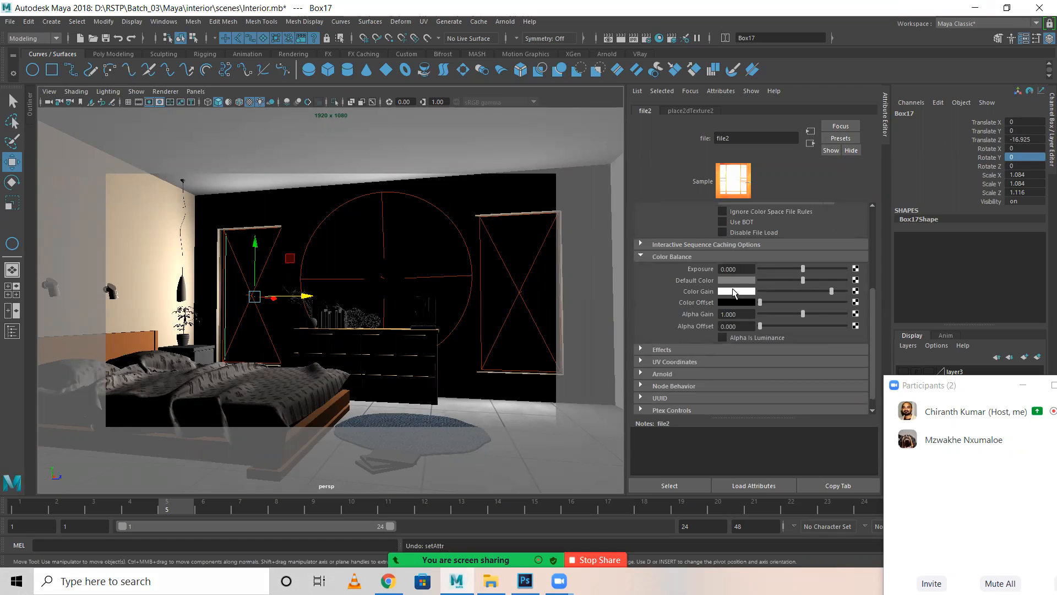
left_click(736, 294)
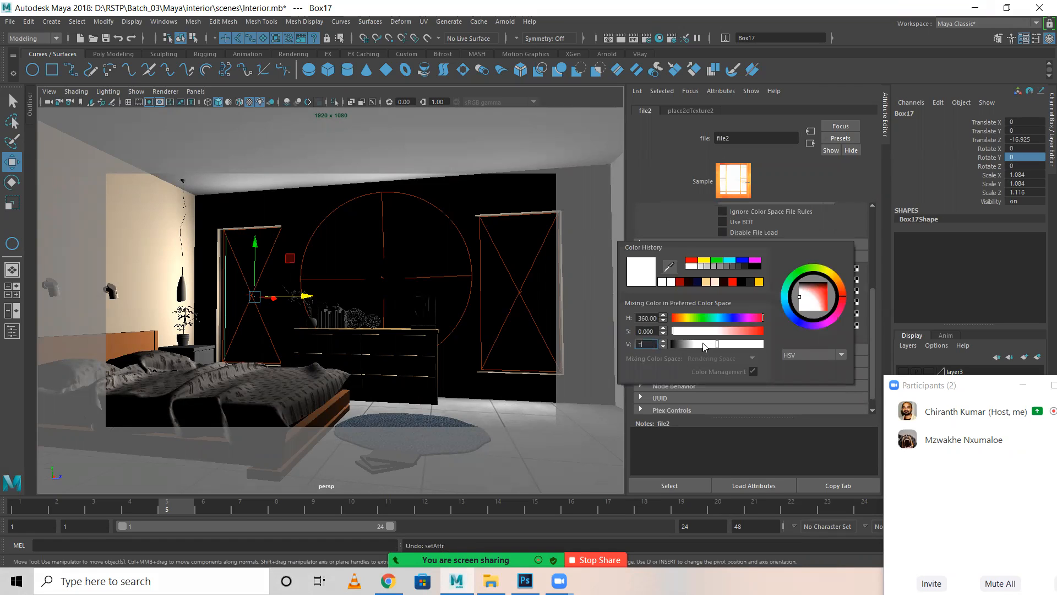
key("Return")
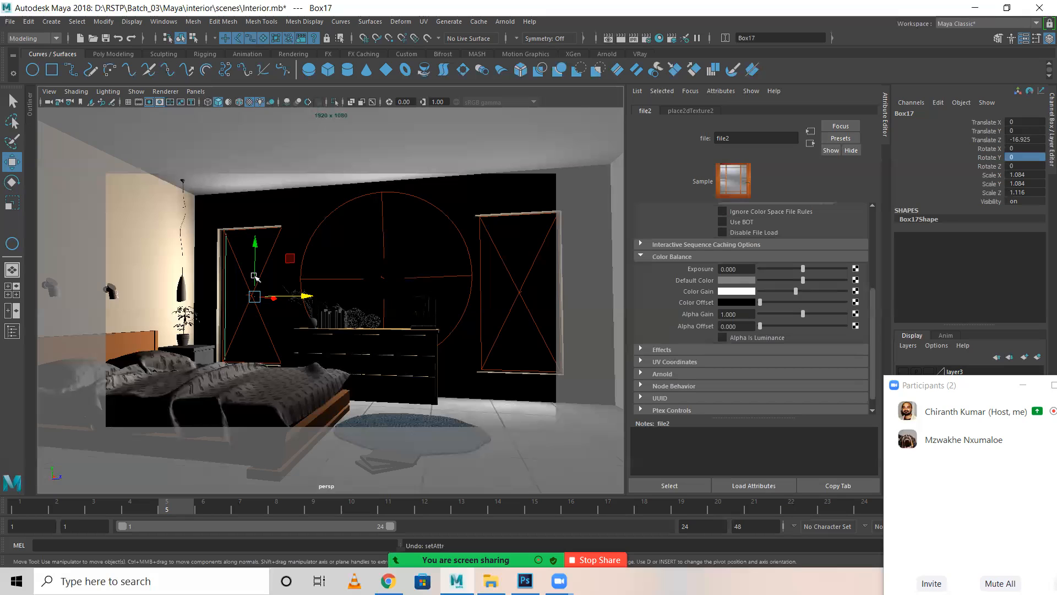
left_click(735, 295)
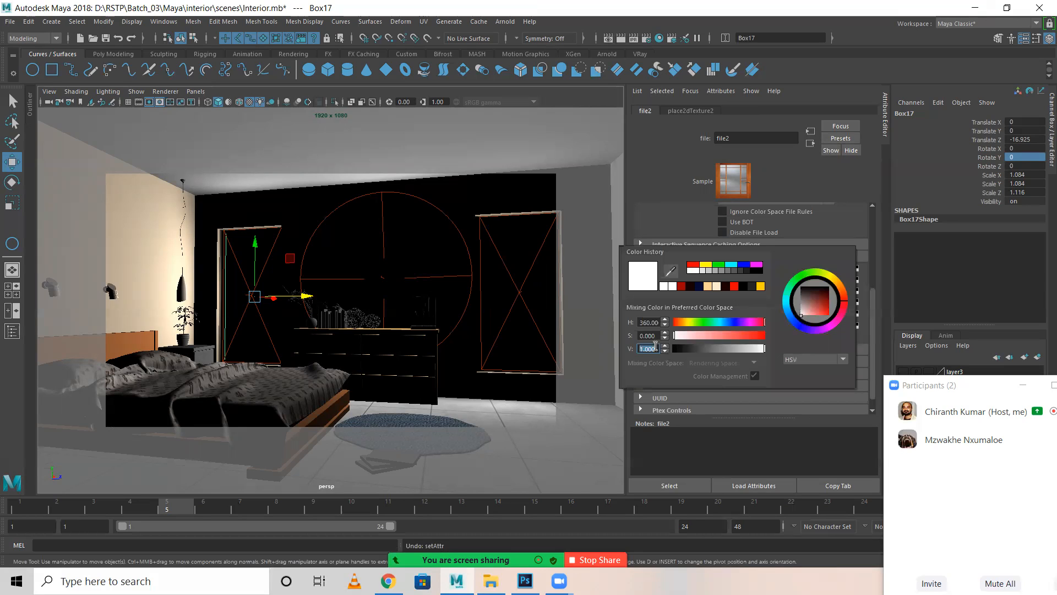
key("Return")
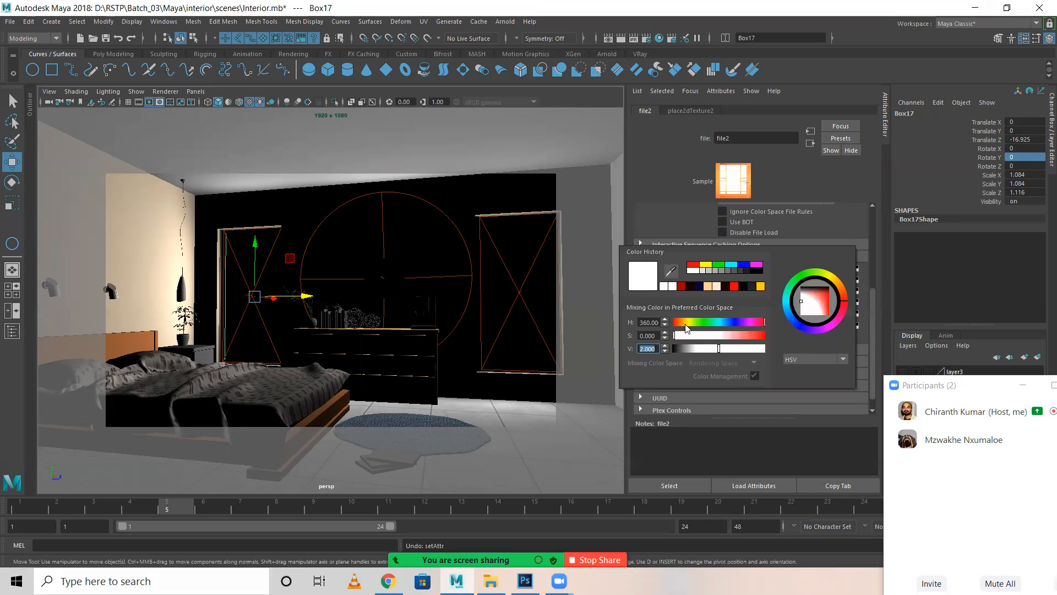
Step: Set the Maya Software anti-aliasing quality to Preview quality in the render settings
left_click_drag(570, 156, 472, 332, "alt")
right_click_drag(471, 332, 438, 332, "alt")
middle_click_drag(437, 333, 443, 336, "alt")
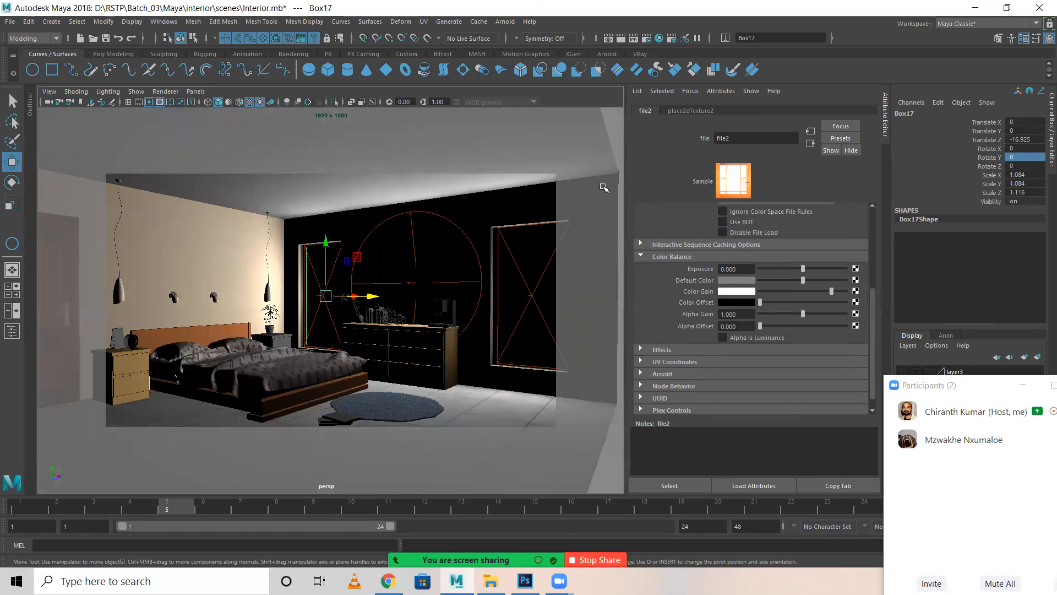
left_click(644, 40)
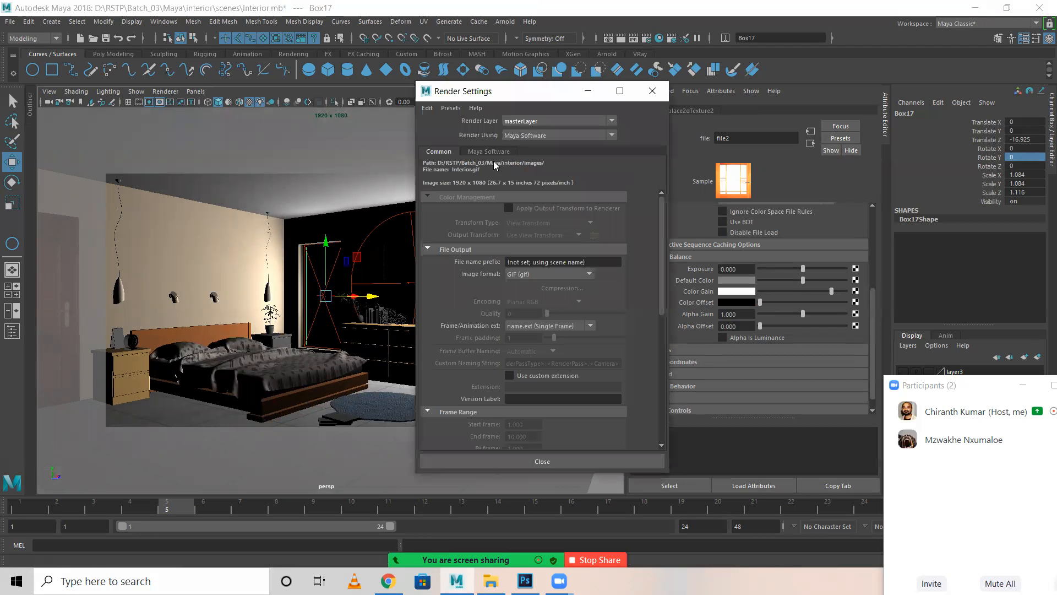
left_click(489, 151)
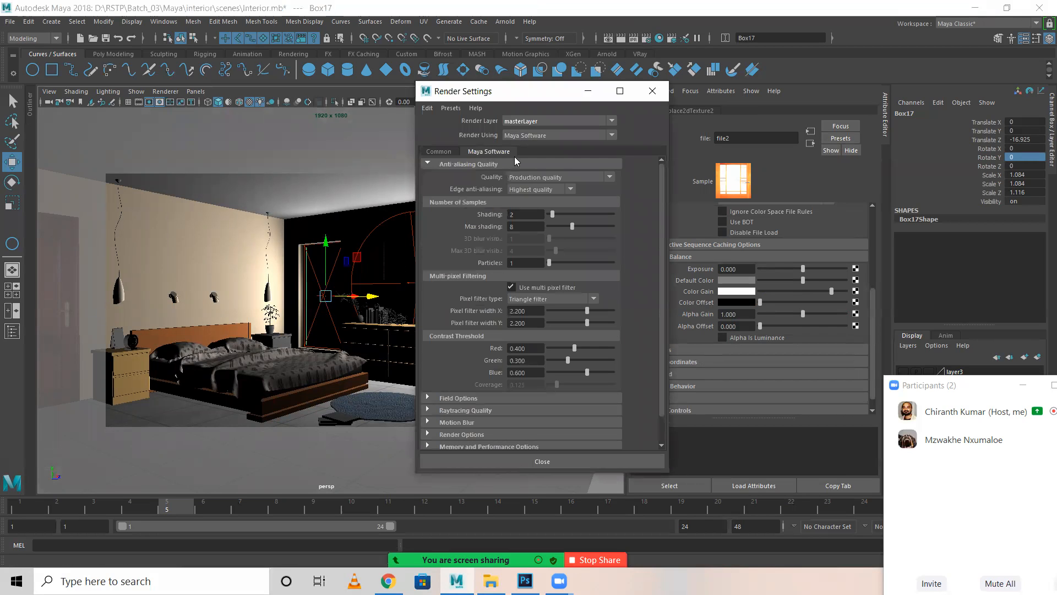
left_click(535, 179)
left_click(535, 177)
left_click(529, 178)
left_click(528, 183)
left_click(537, 175)
left_click(542, 201)
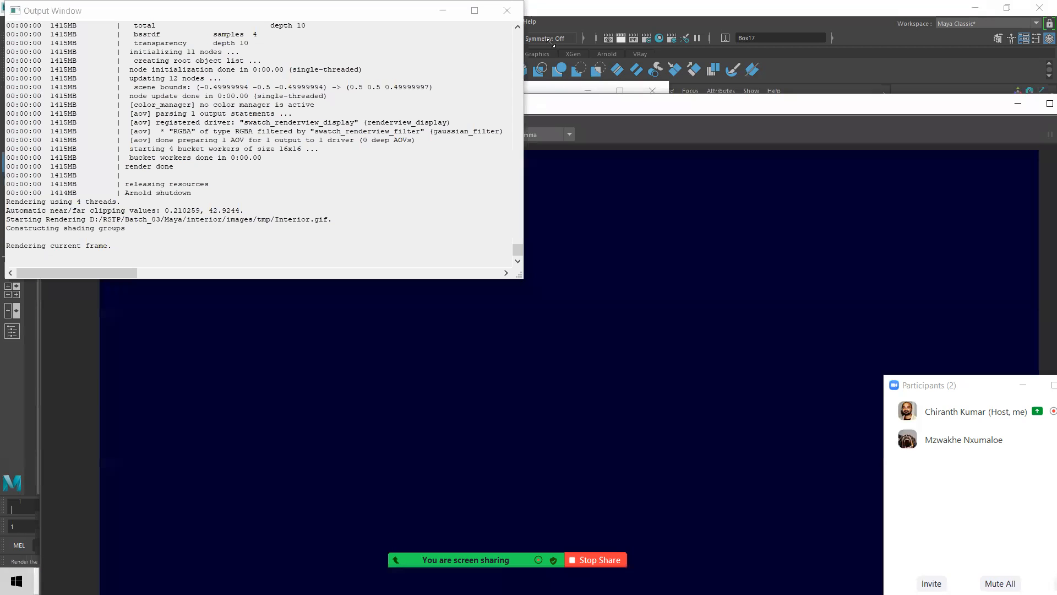
Step: Render the current view of the bedroom, inspect the lighting and glass panels in the result, and close the render
left_click(510, 11)
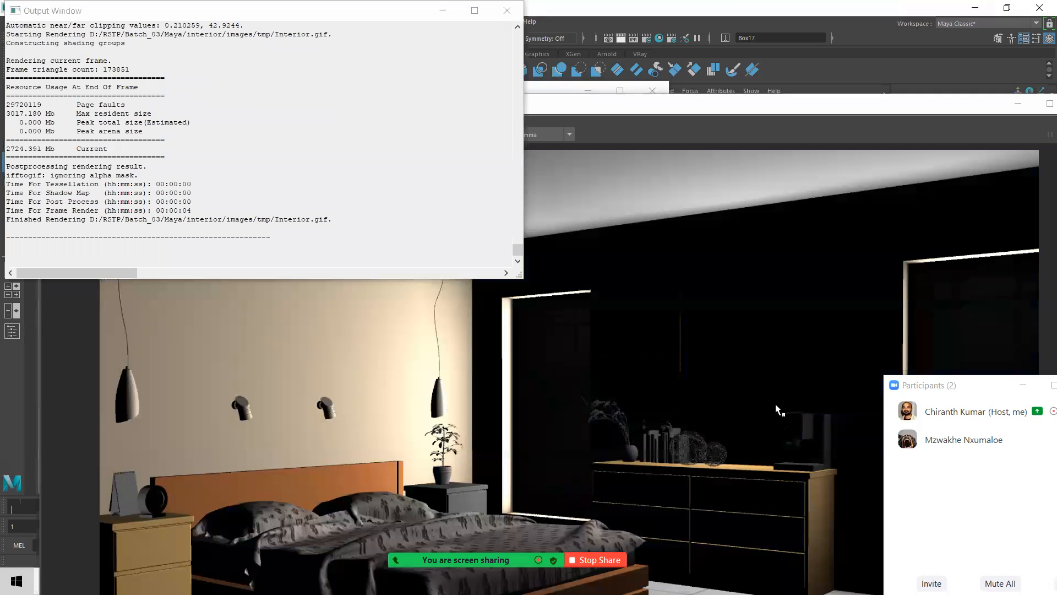
left_click(508, 11)
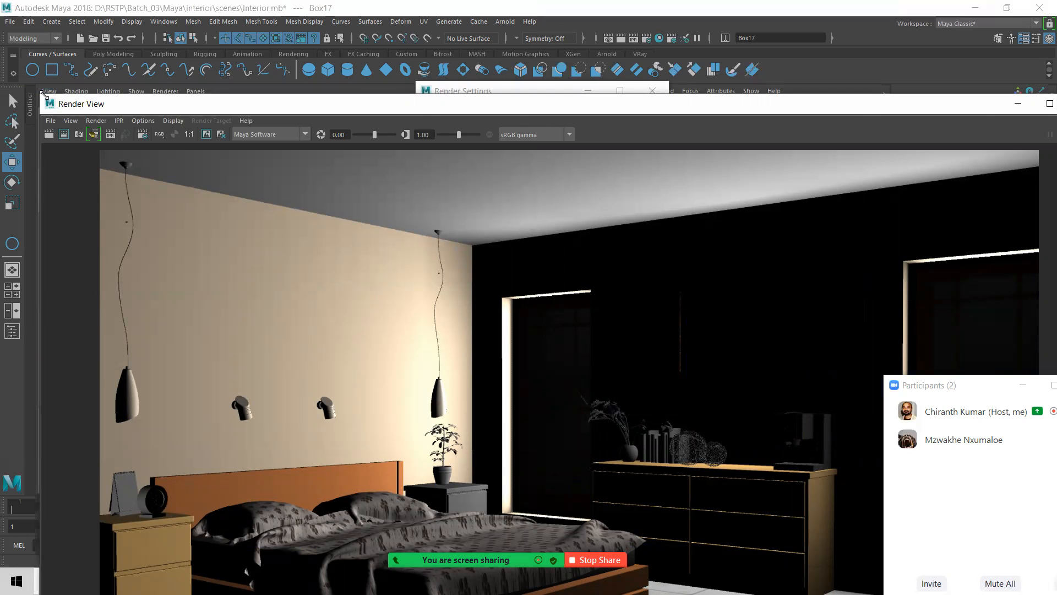
left_click_drag(42, 93, 160, 164)
left_click_drag(322, 174, 120, 29)
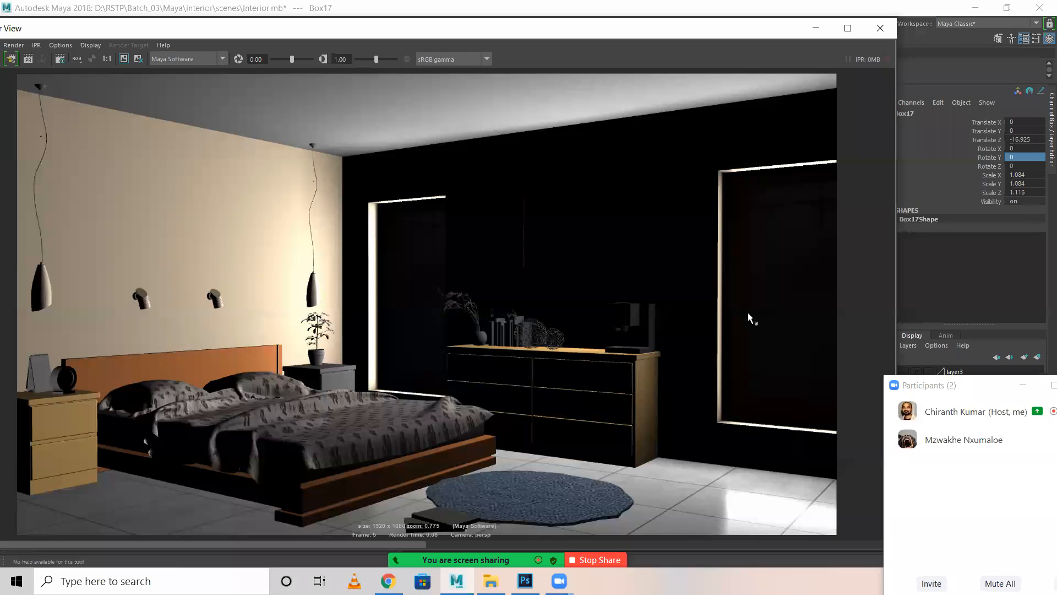
left_click(880, 28)
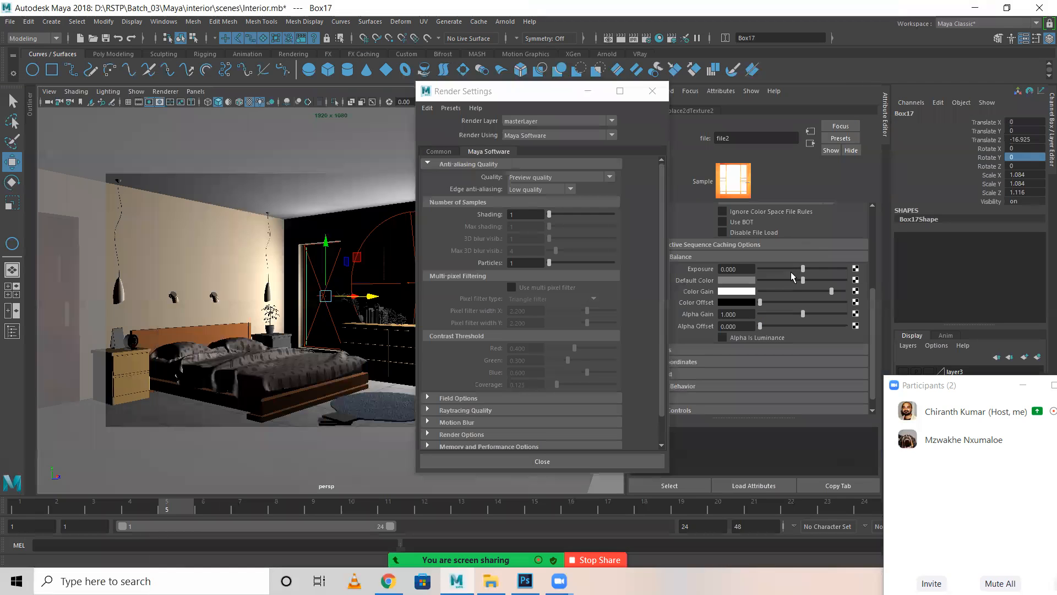
Step: Set the window texture's Color Gain brightness (V) to 1 and close the render settings
left_click(732, 291)
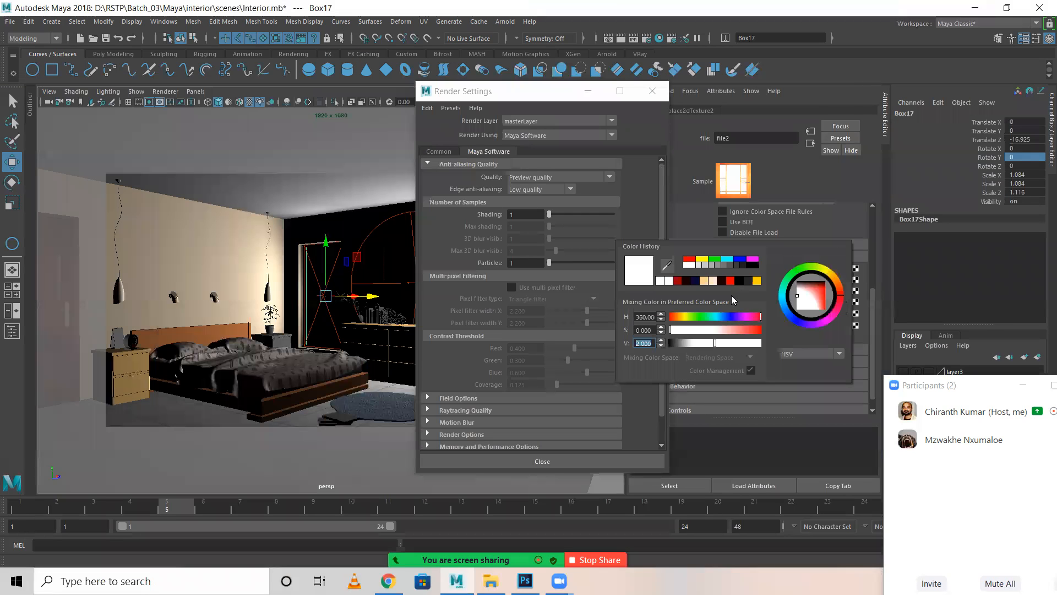
type("1")
key("Return")
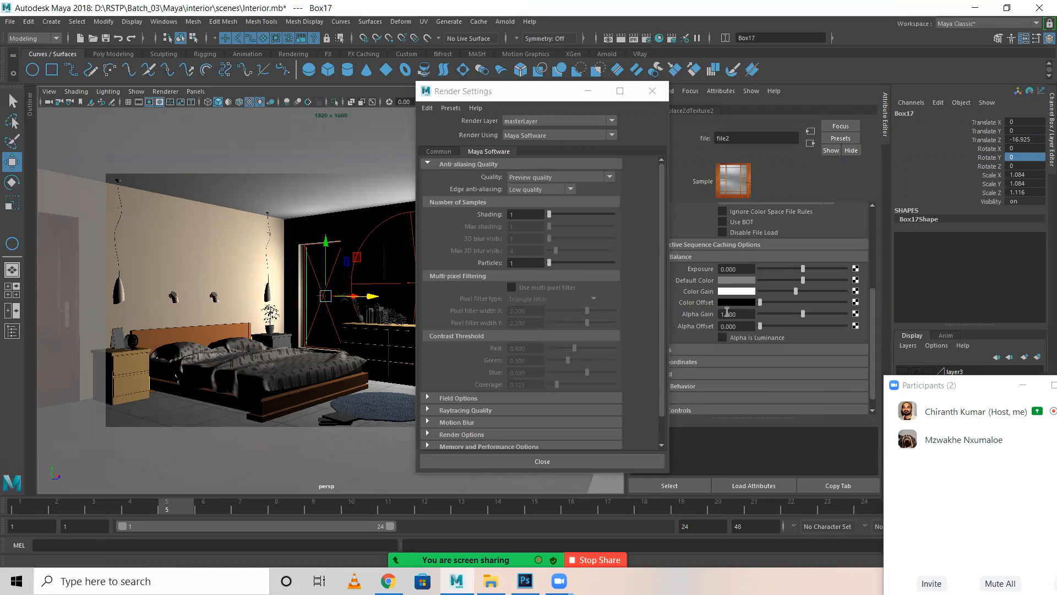
left_click(652, 91)
scroll(719, 343, "down", 1)
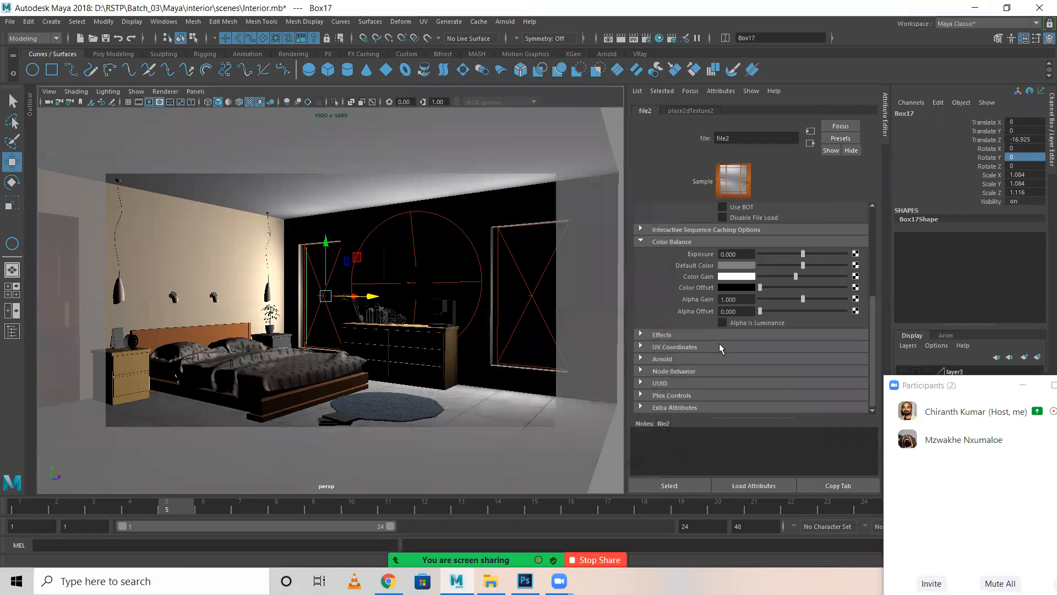
Step: Check the texture's Effects settings, return to the Window material, and set its Glow Intensity to 1
scroll(707, 372, "up", 2)
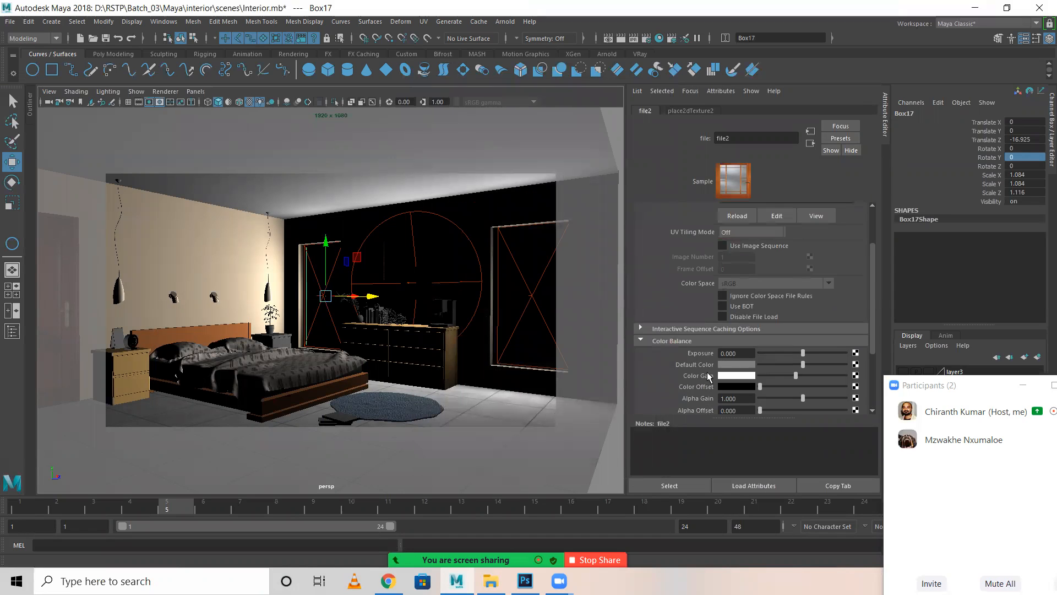
left_click(683, 368)
scroll(696, 356, "down", 4)
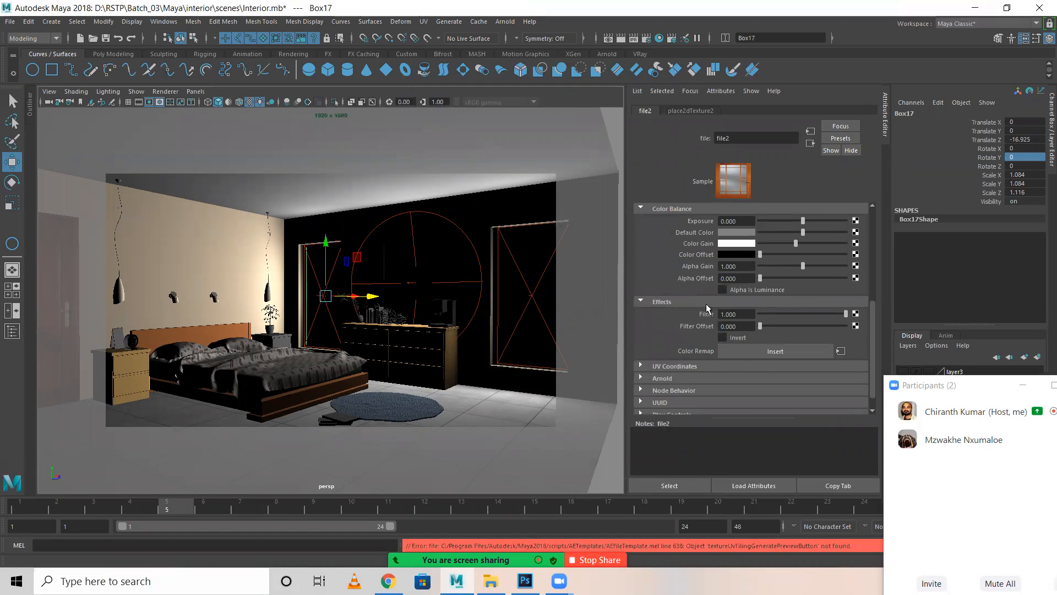
left_click(810, 144)
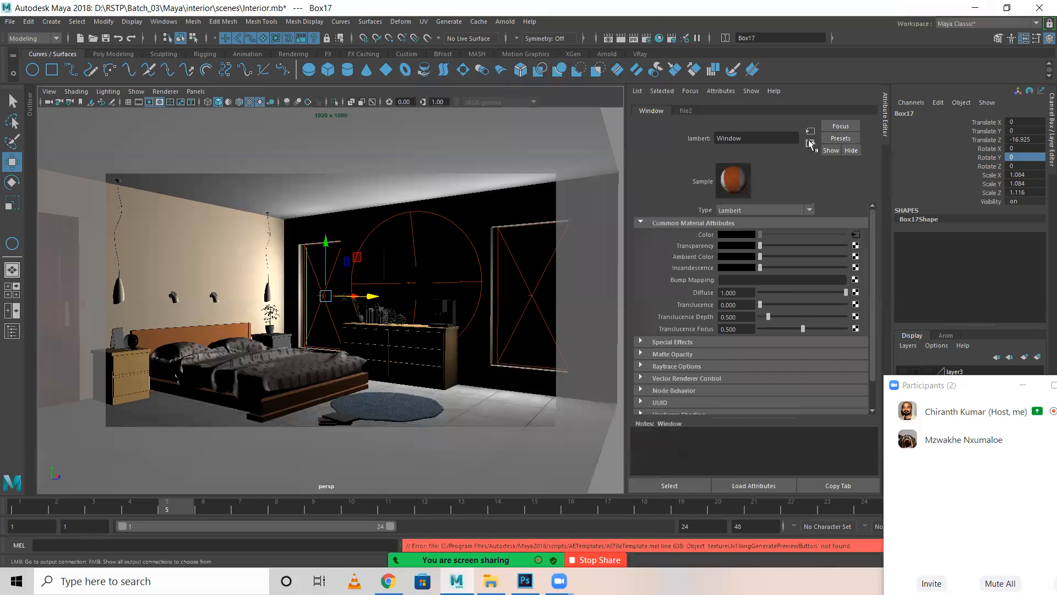
left_click(648, 344)
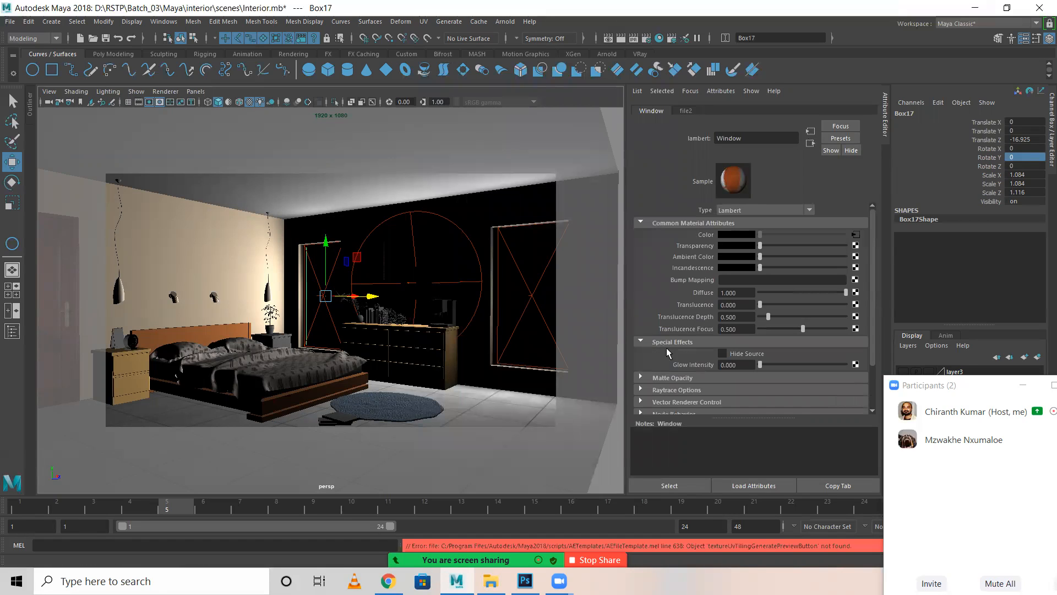
left_click(750, 365)
type("1")
key("Return")
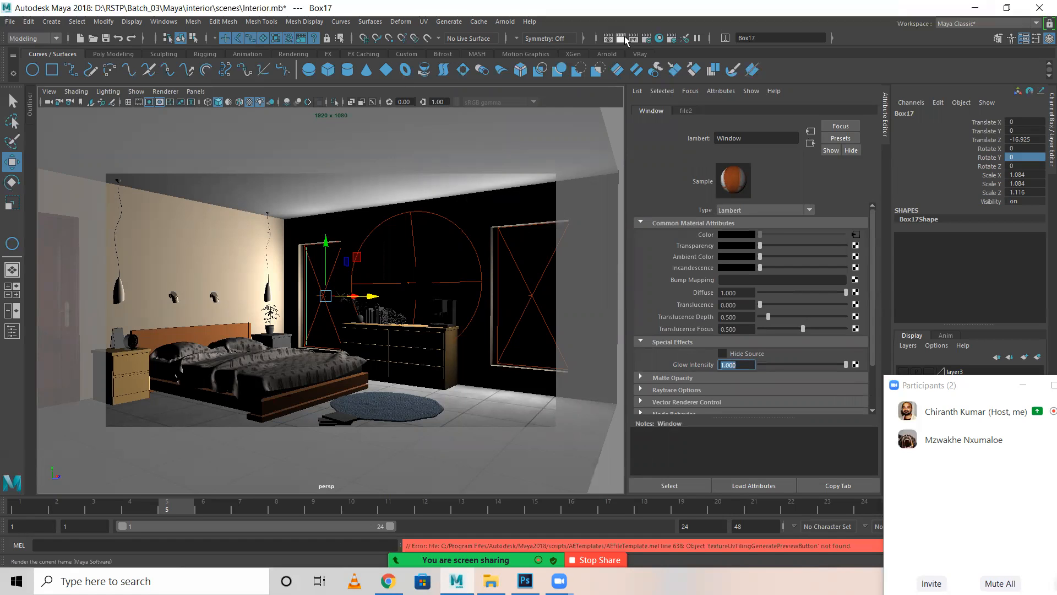
Step: Set the render image size preset to HD 540 in the common render settings
left_click(648, 38)
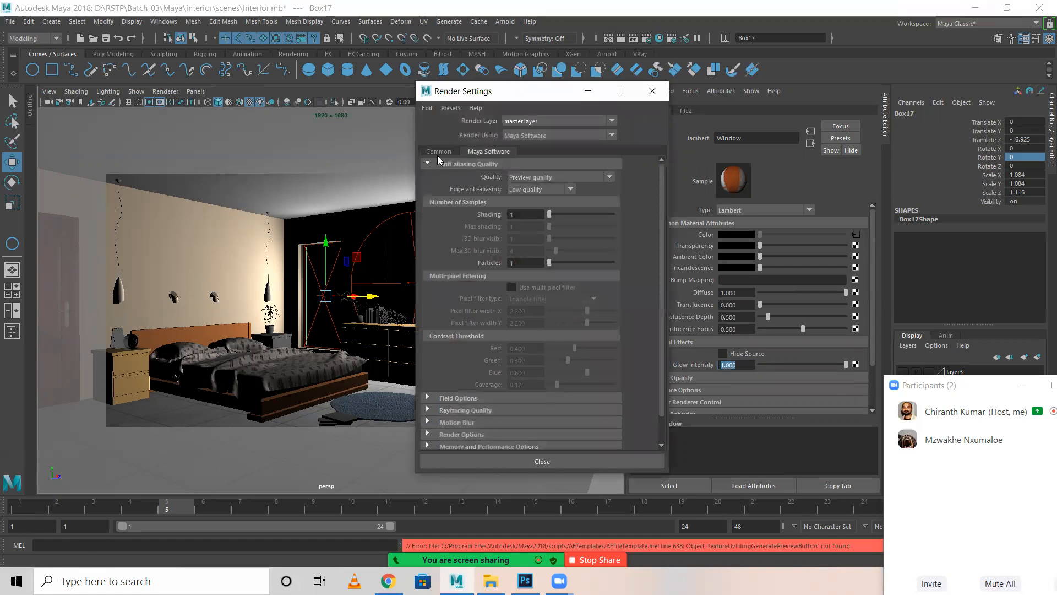
left_click(439, 151)
scroll(501, 352, "down", 10)
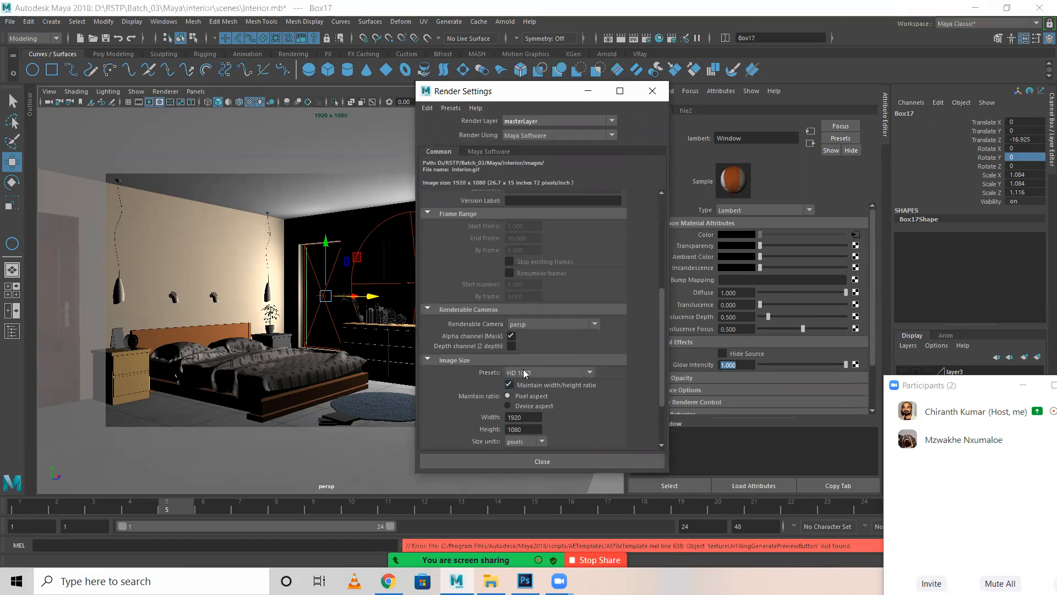
left_click(524, 373)
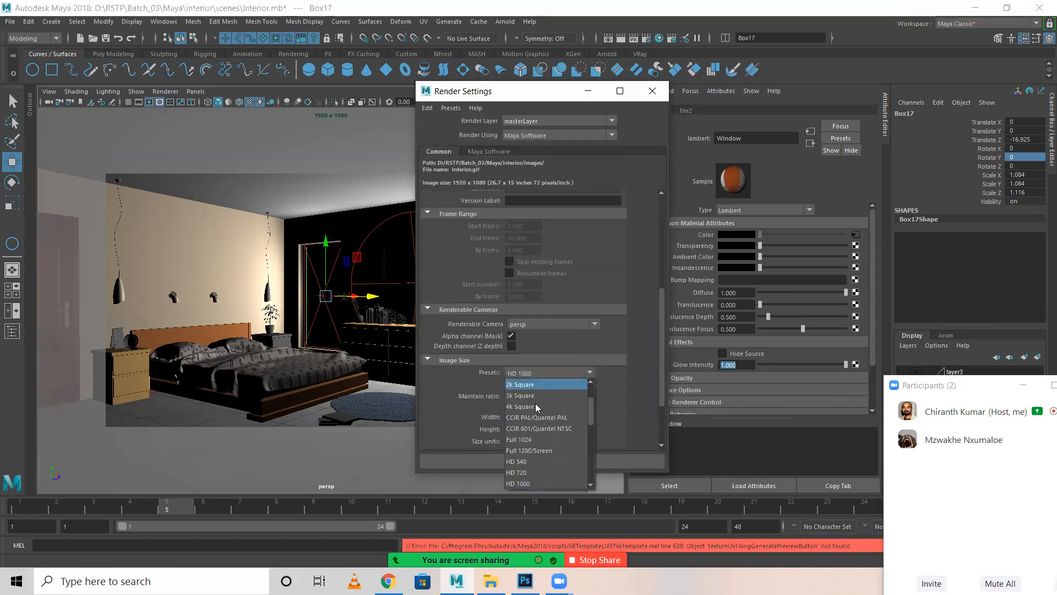
left_click(524, 462)
left_click(588, 91)
Step: Render the bedroom view, inspect the windows at different zoom and gamma levels, and close the render
left_click(620, 38)
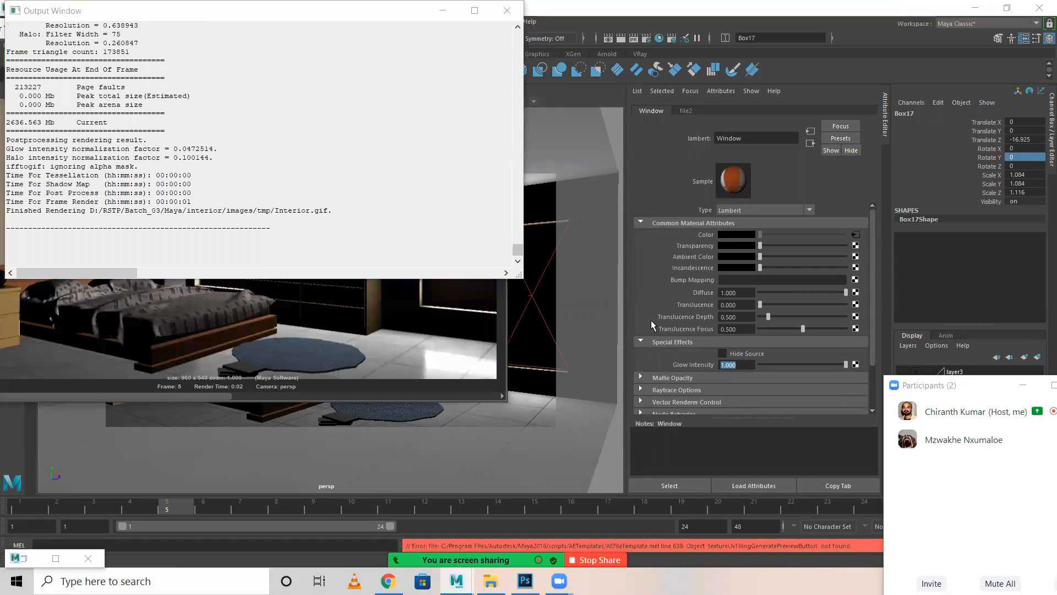
left_click(507, 10)
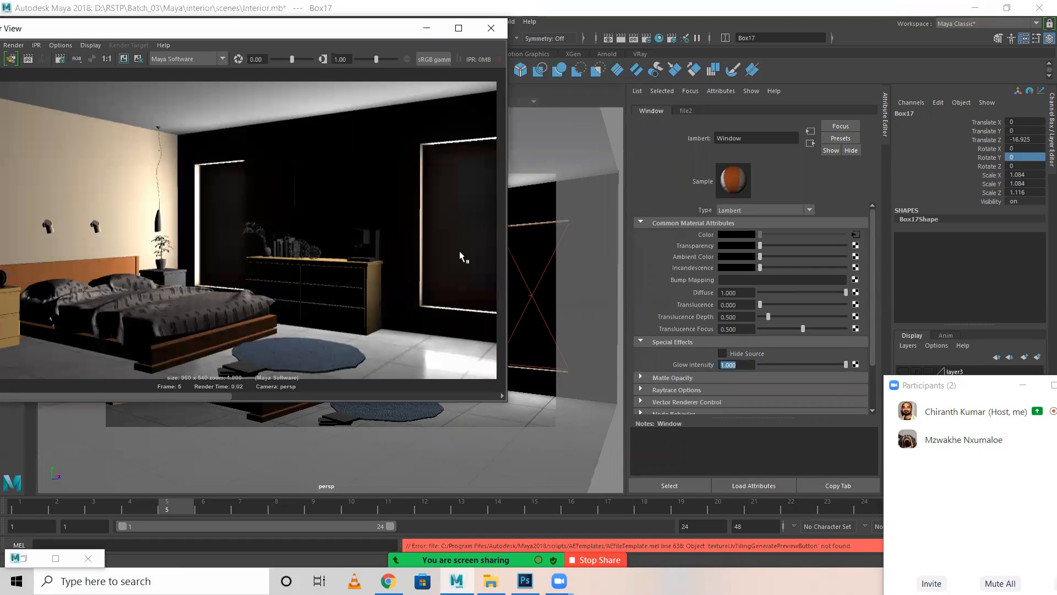
scroll(461, 216, "up", 3)
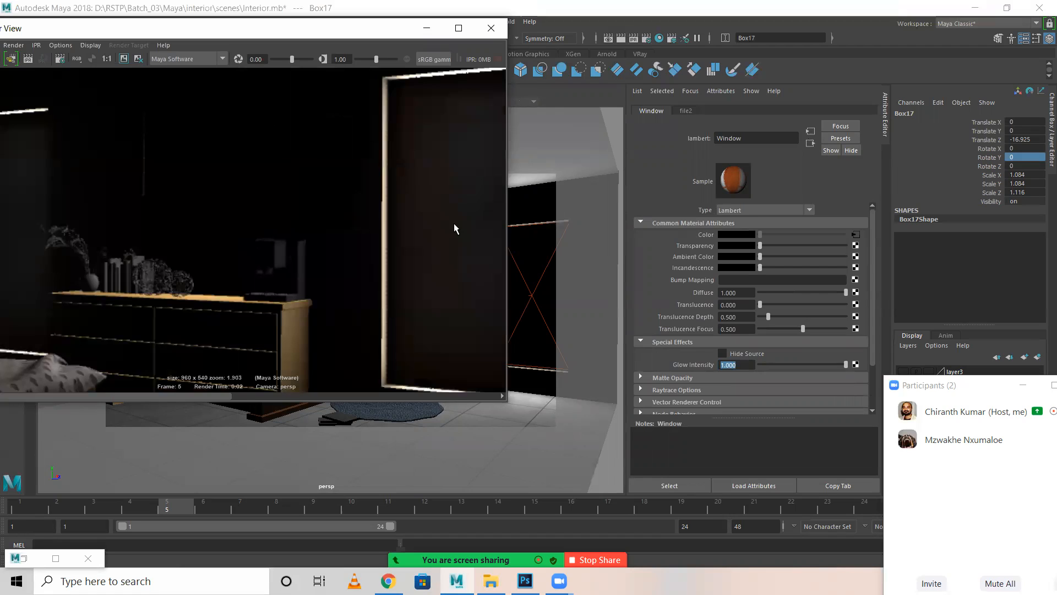
scroll(454, 222, "down", 1)
left_click_drag(378, 59, 384, 60)
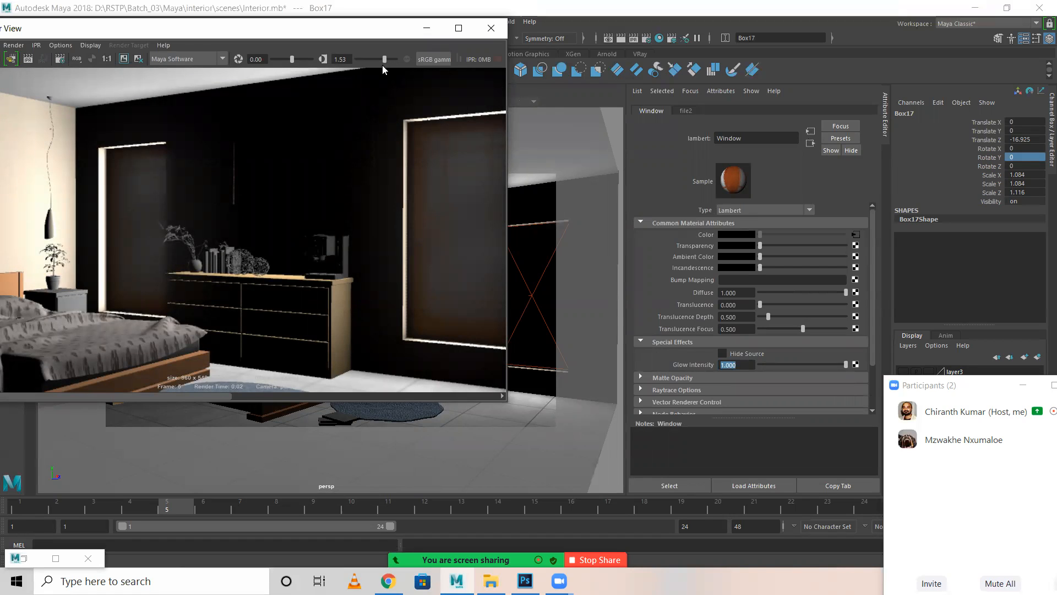
left_click_drag(384, 60, 380, 60)
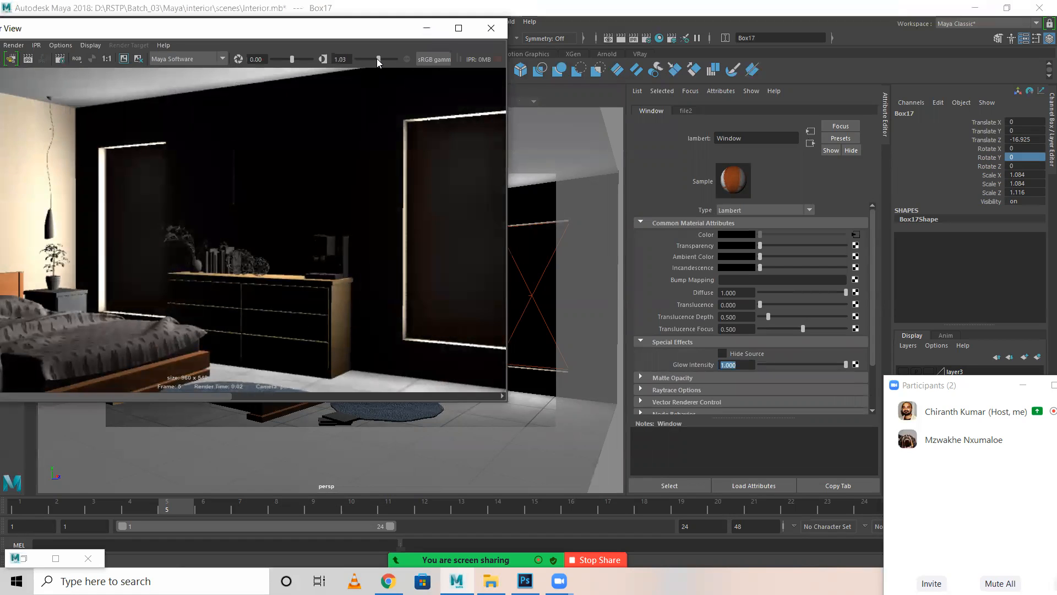
left_click(491, 28)
Step: Reset the Window material's Glow Intensity to 0 and try full white Incandescence before returning it to black
left_click(760, 363)
left_click_drag(745, 364, 729, 358)
left_click_drag(763, 269, 851, 266)
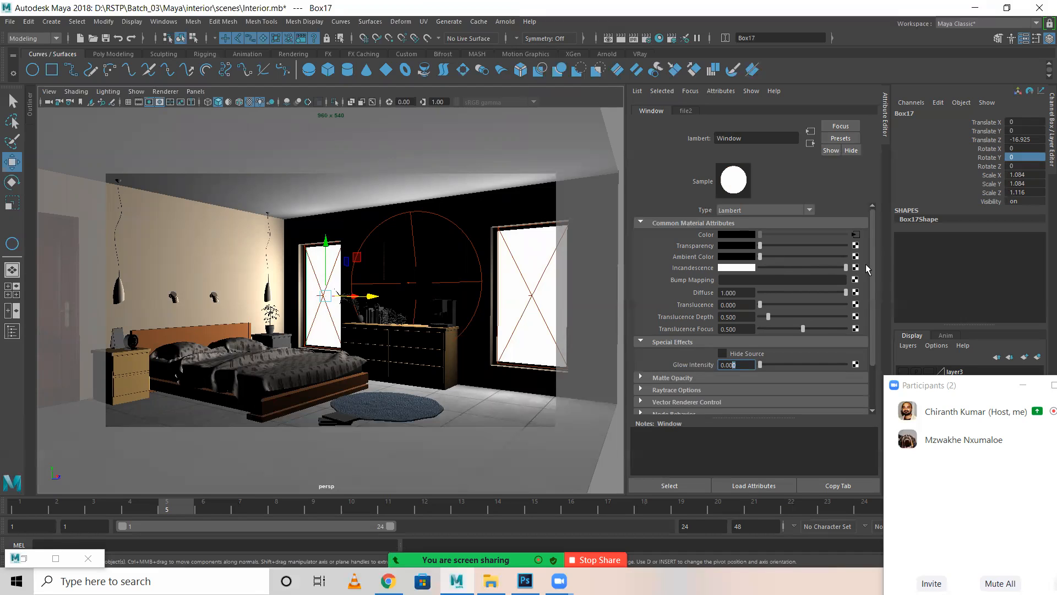
left_click_drag(846, 267, 748, 269)
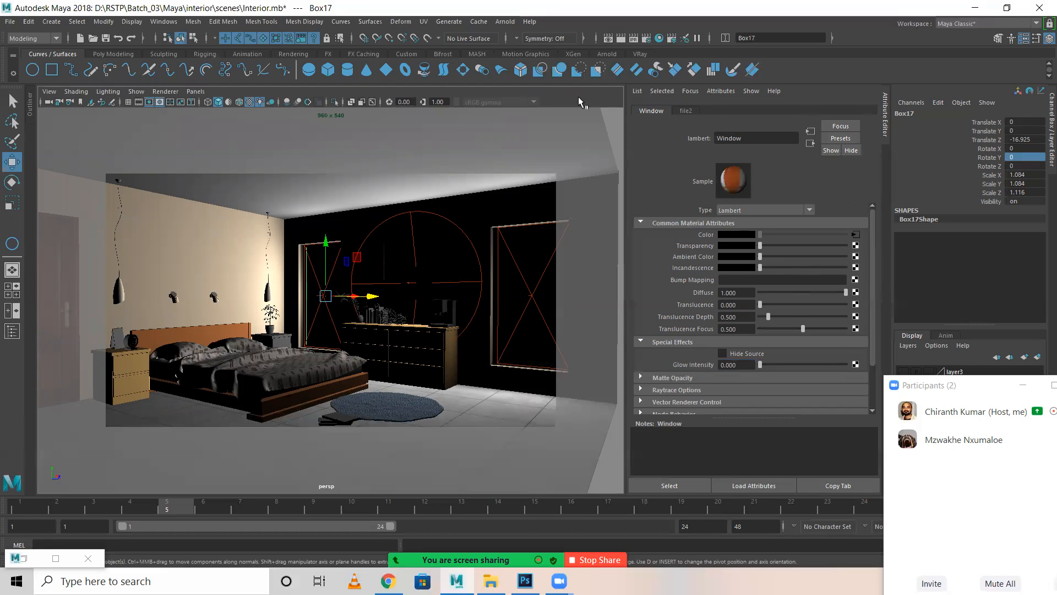
Step: Duplicate the area light at the window beside the bed and set the copy's Rotate Y to -90
left_click(1024, 38)
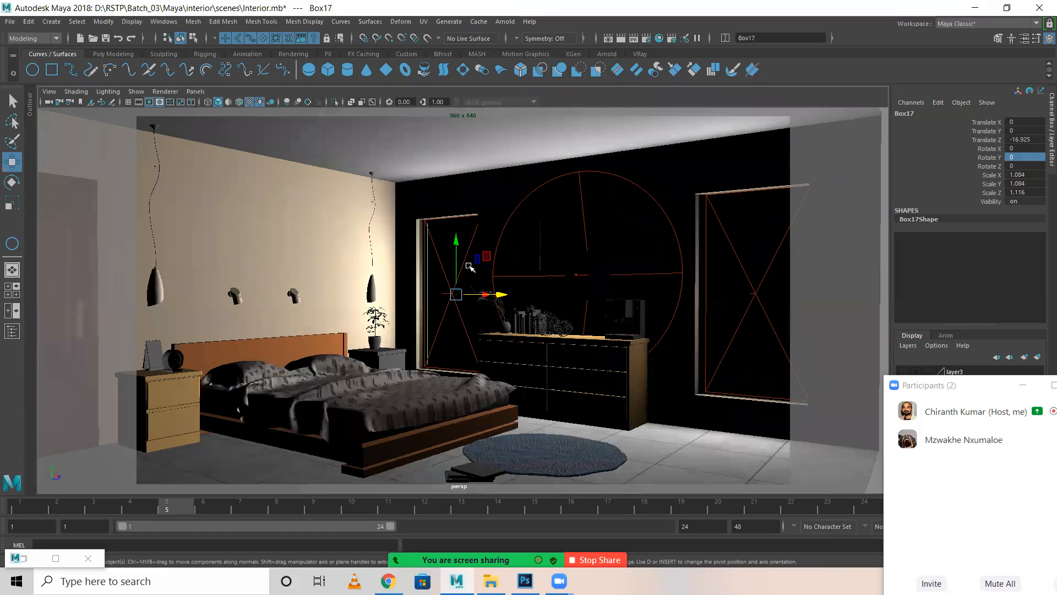
left_click(443, 264)
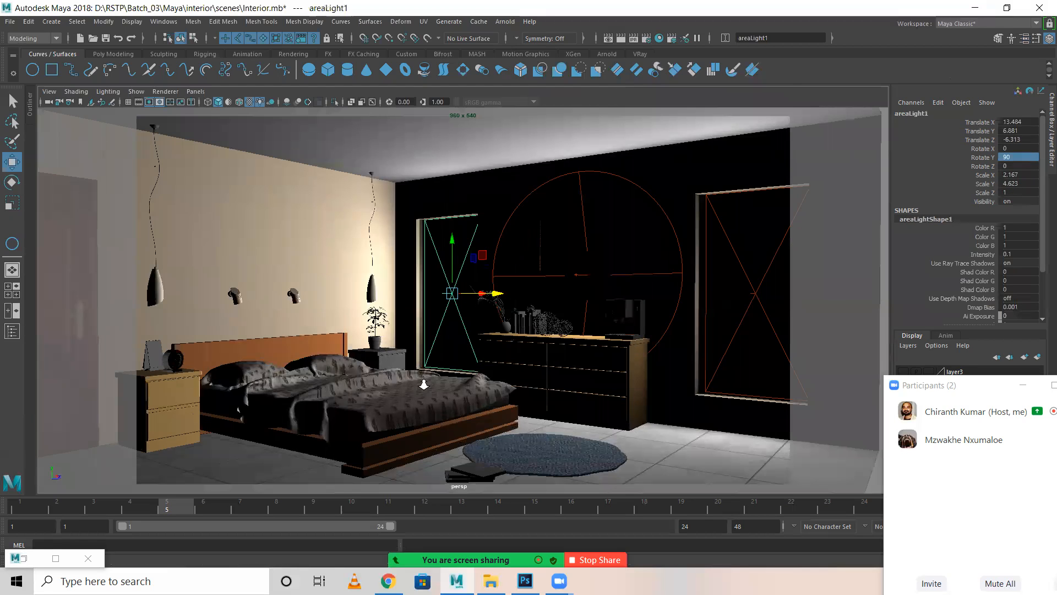
scroll(428, 380, "up", 2)
key("ctrl+d")
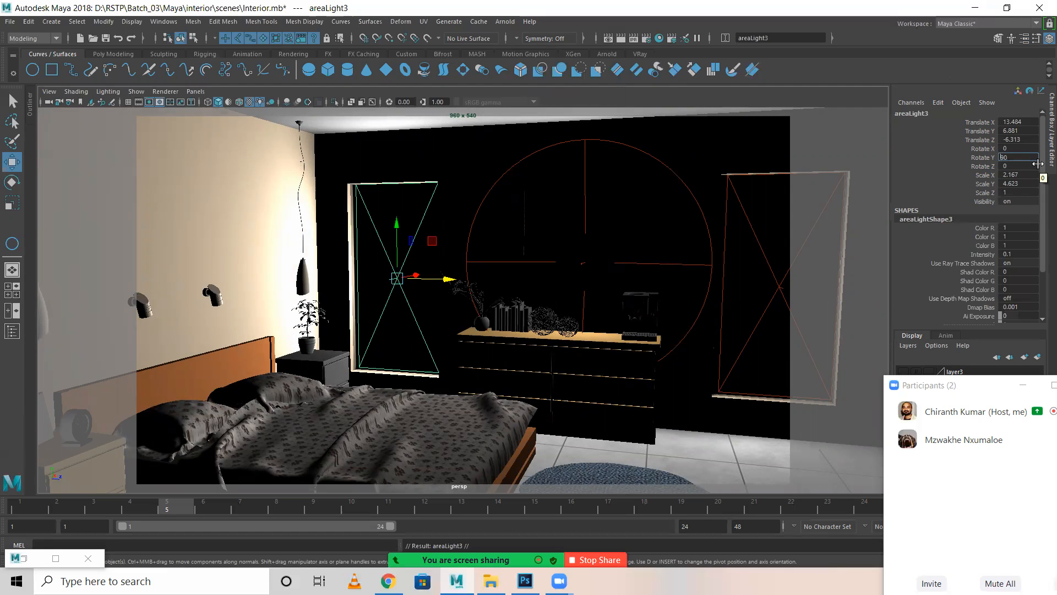
type("-")
key("Return")
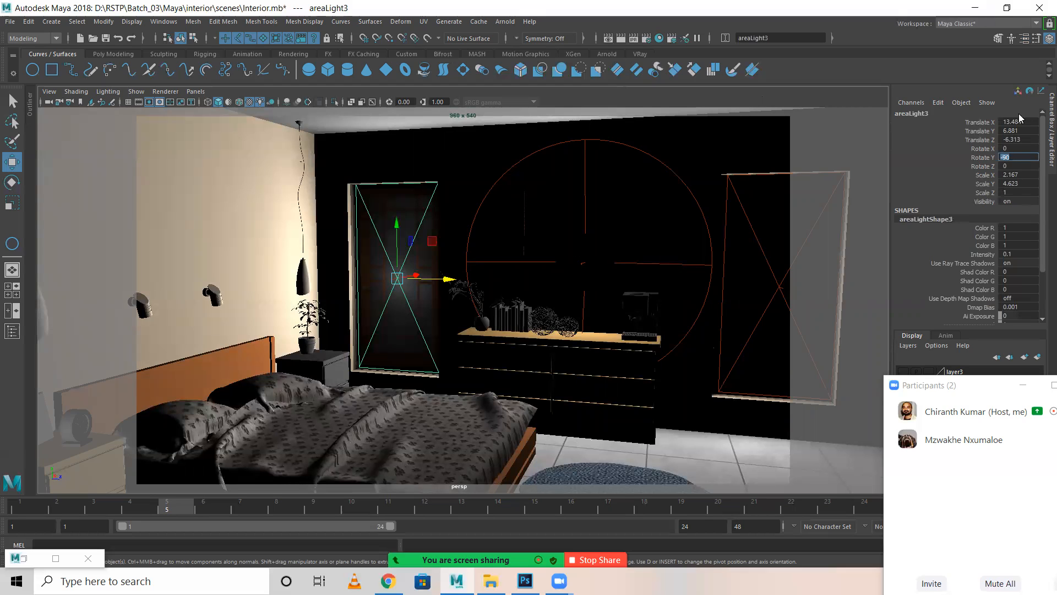
Step: Set the duplicated area light's intensity to 0.5, turn off Emit Specular, and test its Emit Diffuse and Illuminates by Default options
left_click(1025, 39)
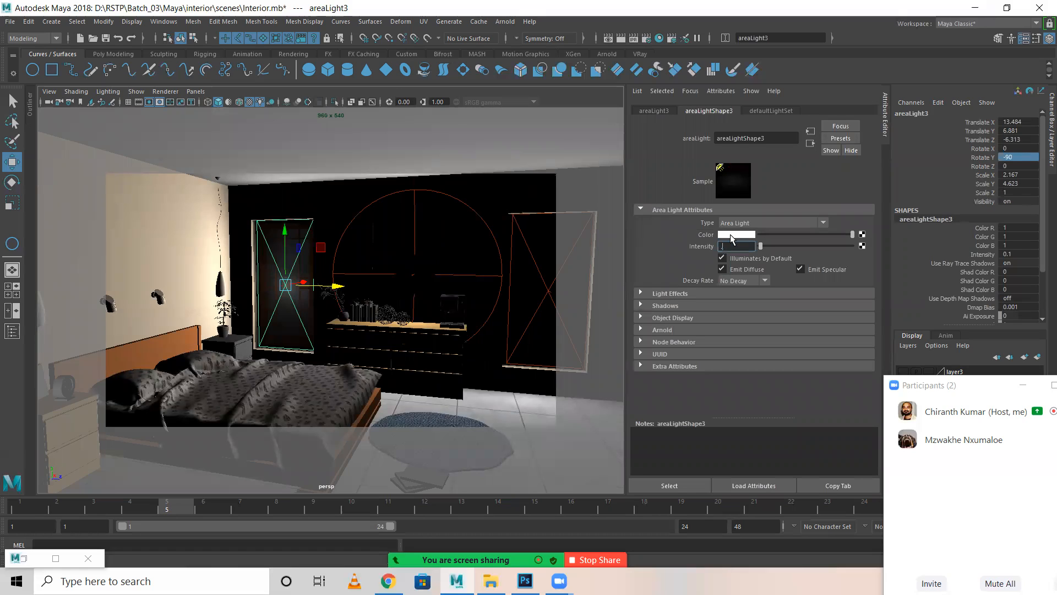
type("0.5")
key("Return")
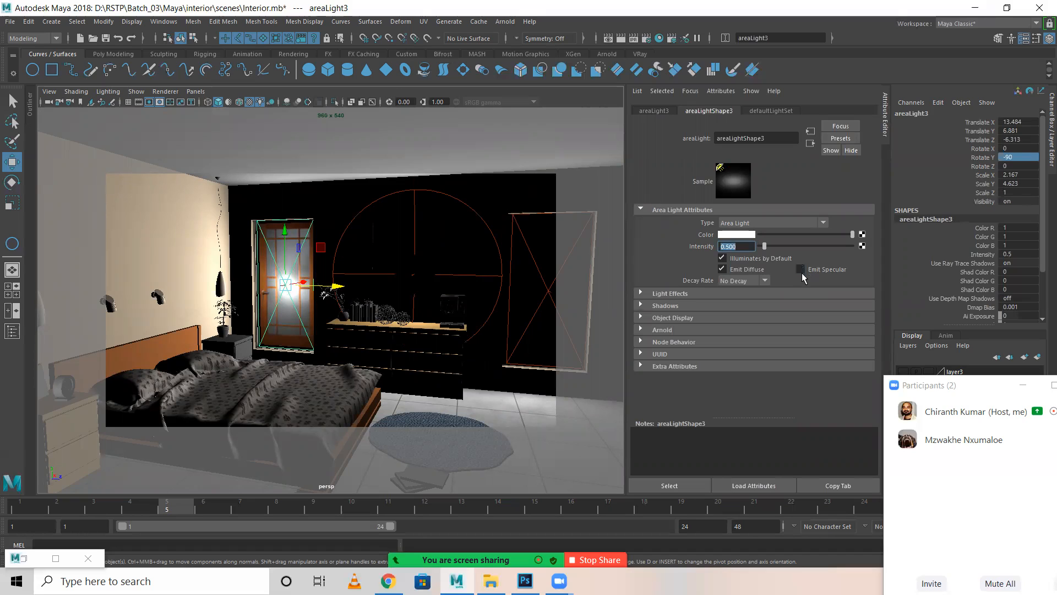
left_click(723, 269)
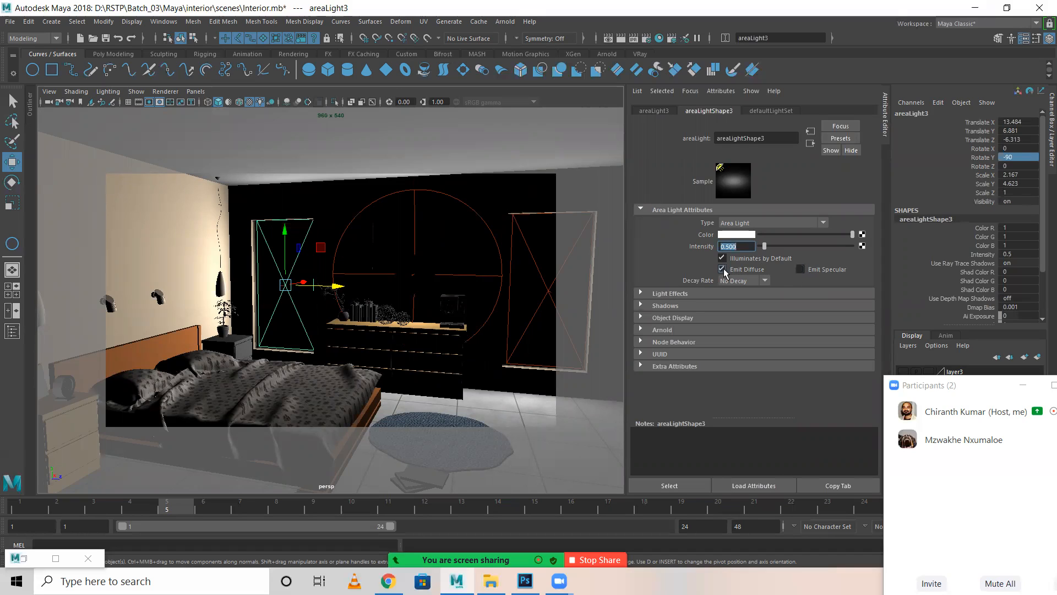
left_click(722, 258)
left_click(722, 258)
left_click(722, 258)
left_click(722, 258)
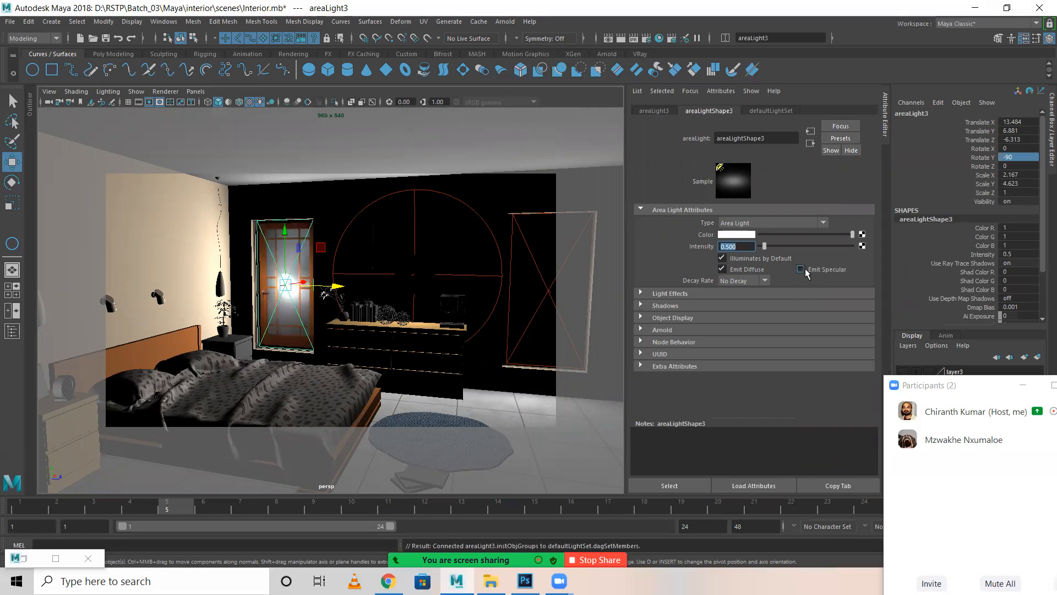
Step: Move the duplicated area light to Translate X 12.937 and lower its intensity, trying 0.4 and settling on 0.3
type("0.4")
key("Return")
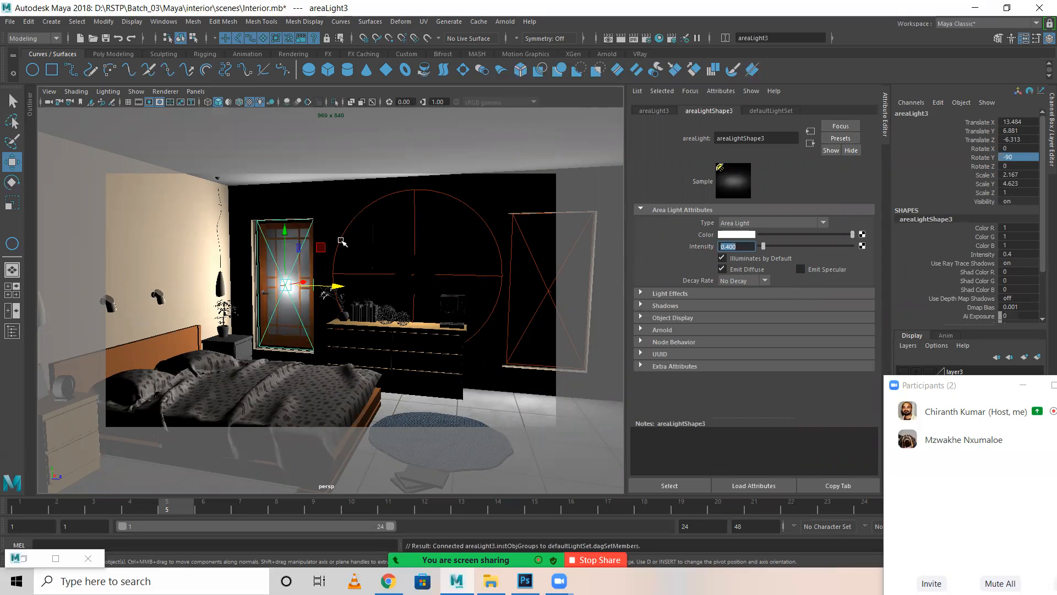
left_click_drag(342, 241, 312, 306, "alt")
scroll(453, 346, "up", 5)
left_click(735, 246)
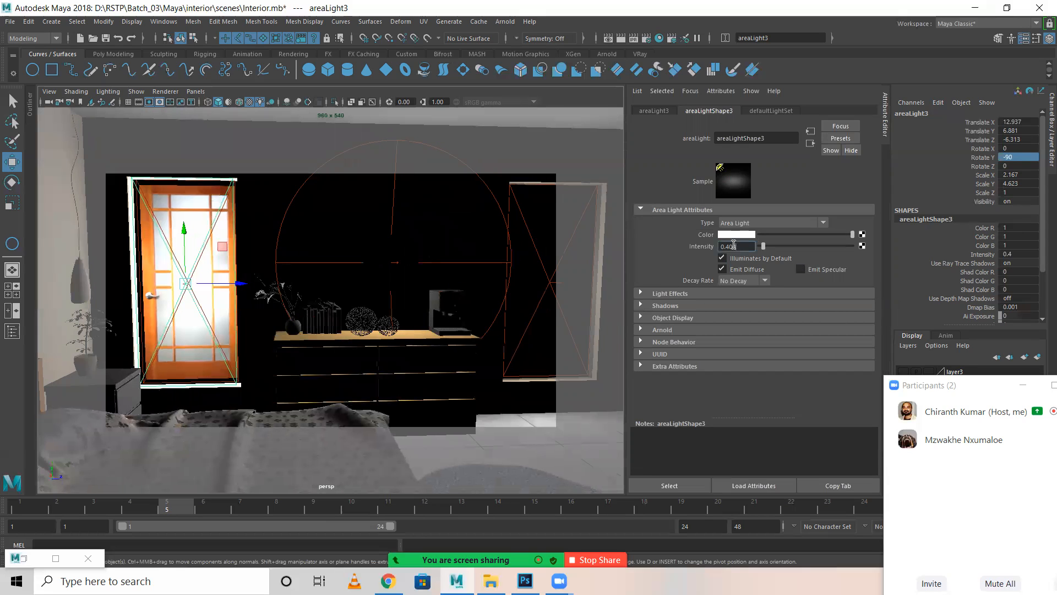
type("0.3")
key("Return")
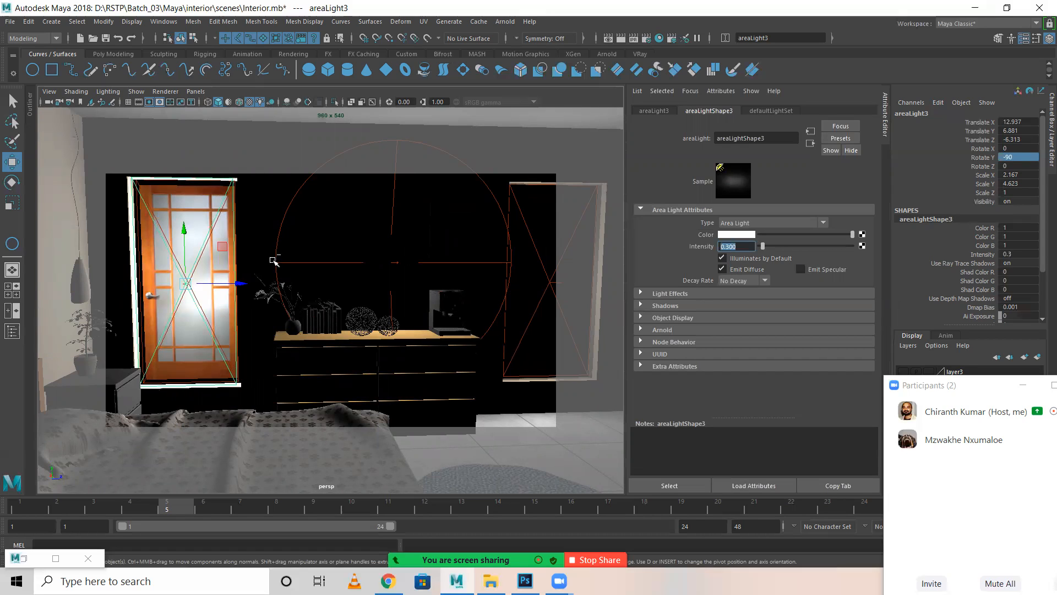
Step: Move the duplicated area light along Z to the other window, at about Translate Z 10.656
left_click_drag(242, 284, 595, 311)
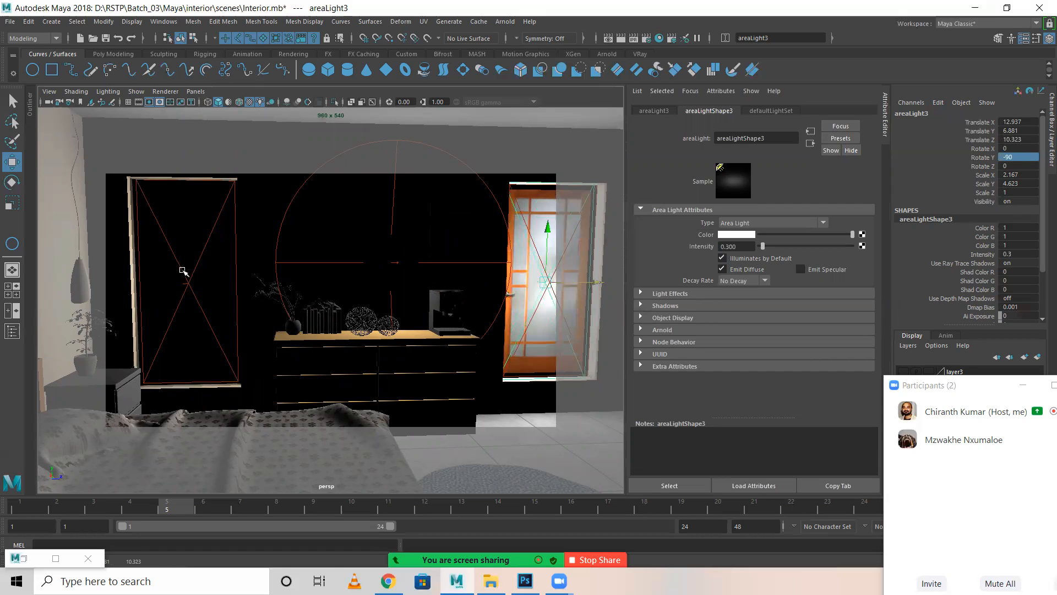
middle_click_drag(542, 311, 404, 316, "alt")
left_click_drag(556, 305, 501, 301, "alt")
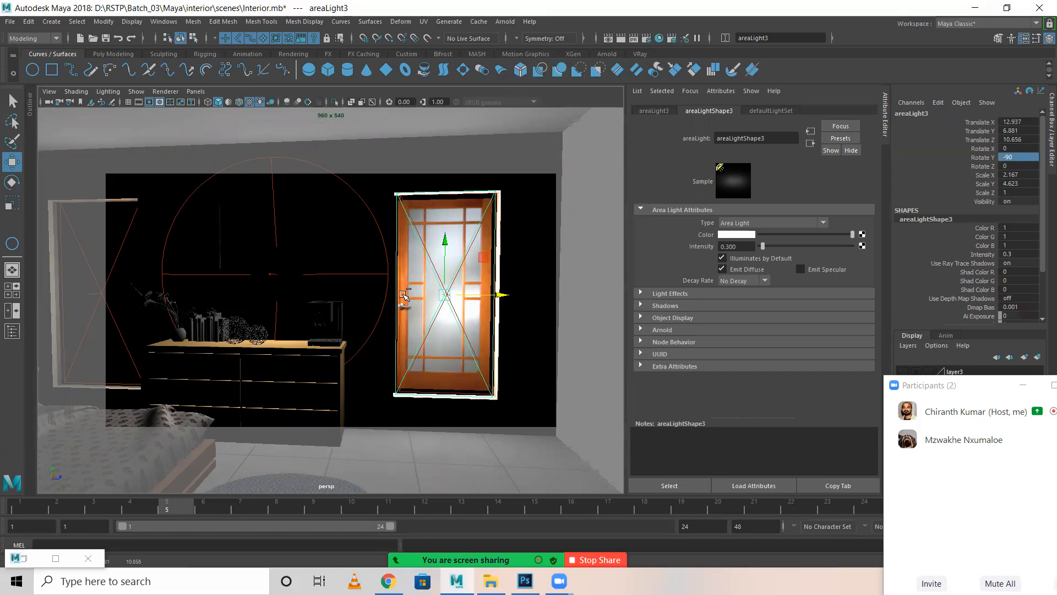
Step: Duplicate this area light and move the copy back to the window beside the bed, at about Translate Z -6.351
key("ctrl+d")
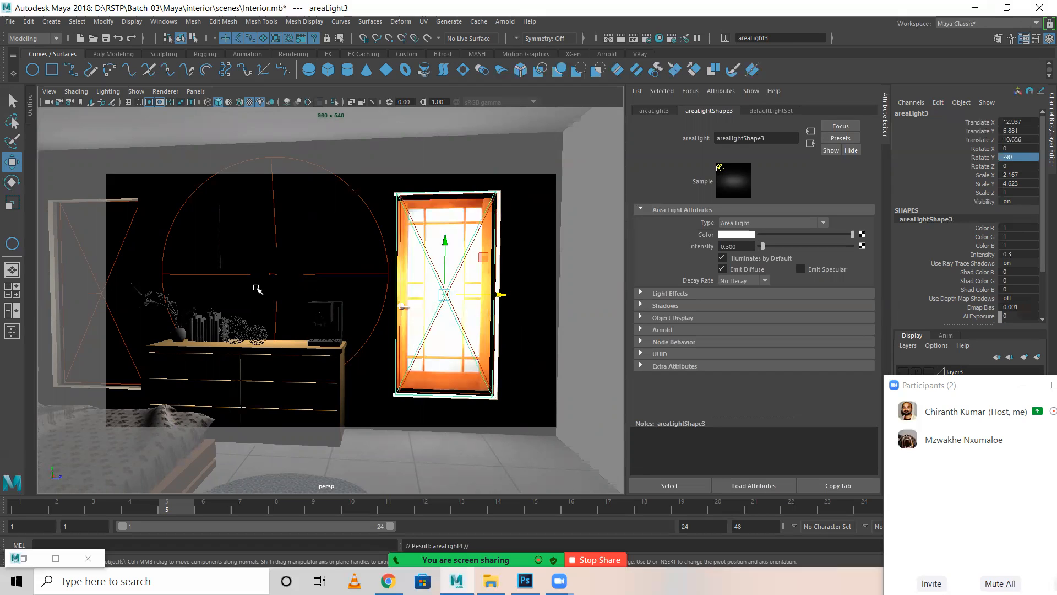
middle_click_drag(185, 286, 147, 279)
middle_click_drag(296, 267, 531, 298, "alt")
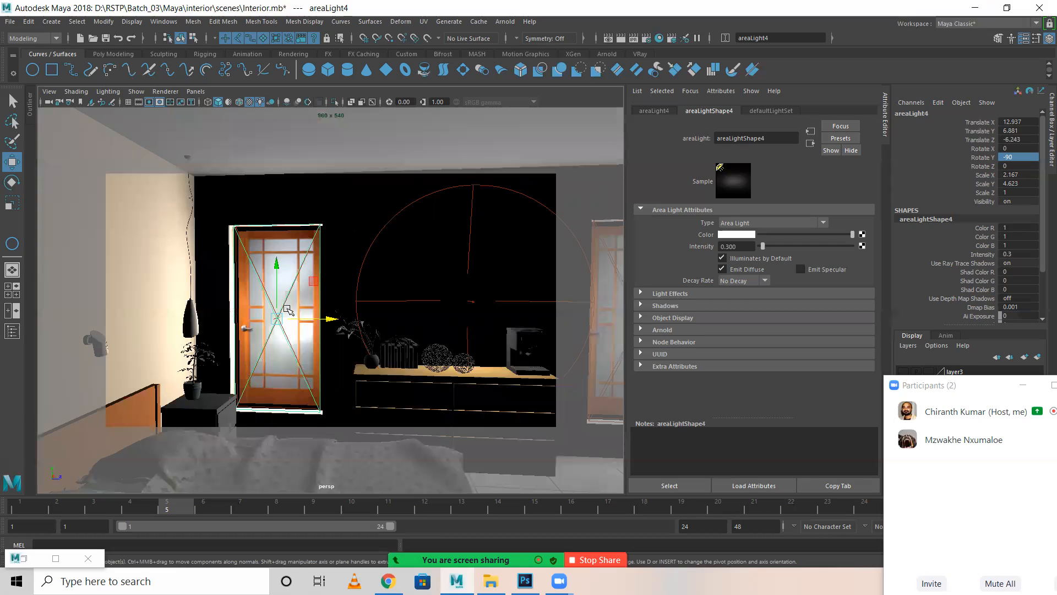
left_click_drag(323, 317, 711, 358)
left_click(637, 341)
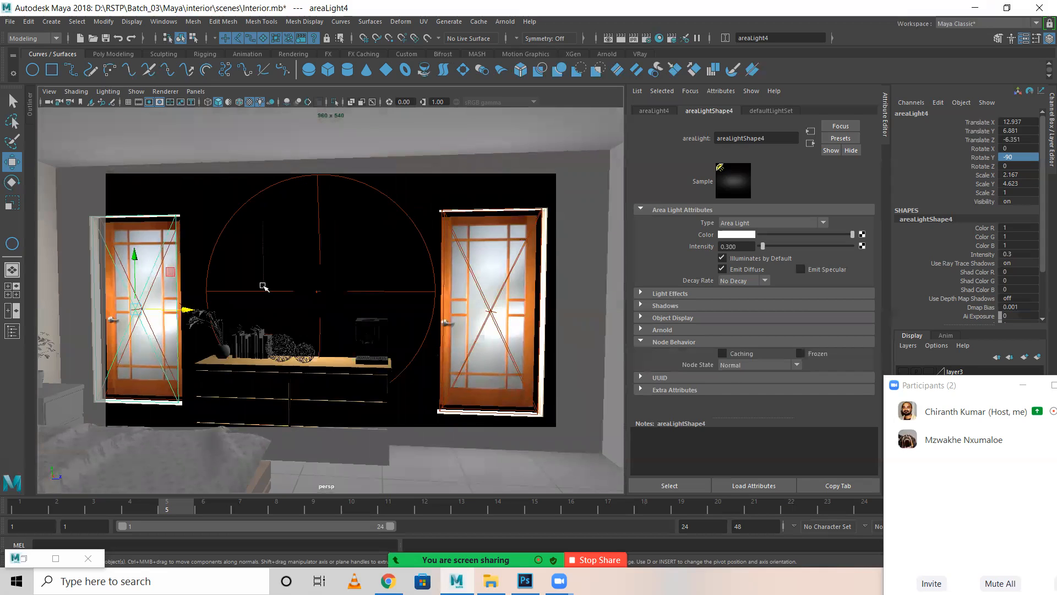
left_click_drag(528, 295, 239, 255, "alt")
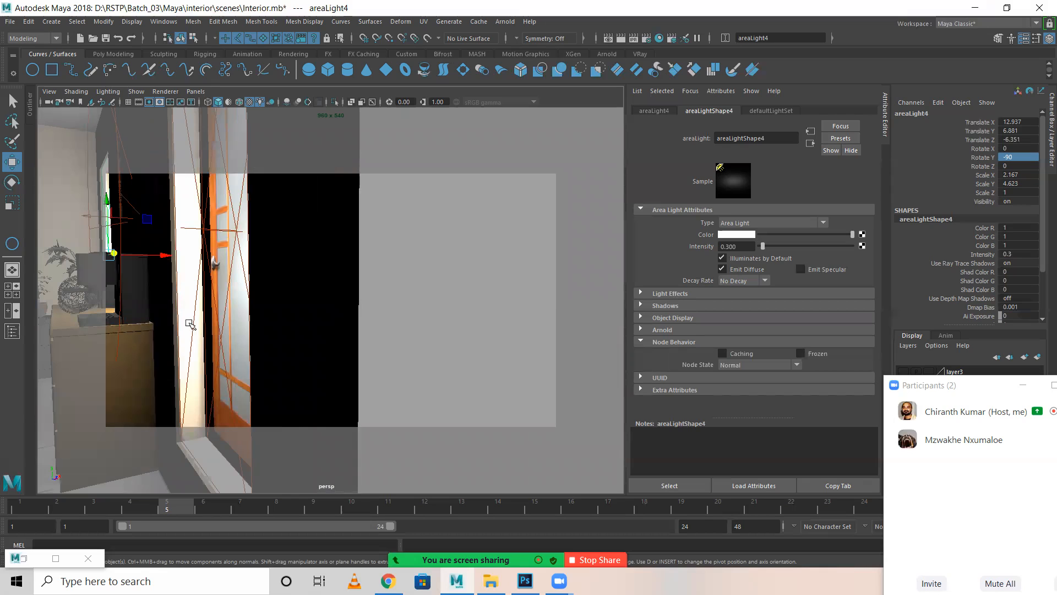
Step: Examine the window area lights from several angles, comparing textured shading with the scene-lit display of the bedroom
left_click(208, 323)
left_click_drag(253, 229, 271, 237)
left_click_drag(322, 307, 339, 242, "alt")
scroll(246, 287, "down", 6)
left_click(323, 203)
right_click_drag(365, 314, 454, 337, "alt")
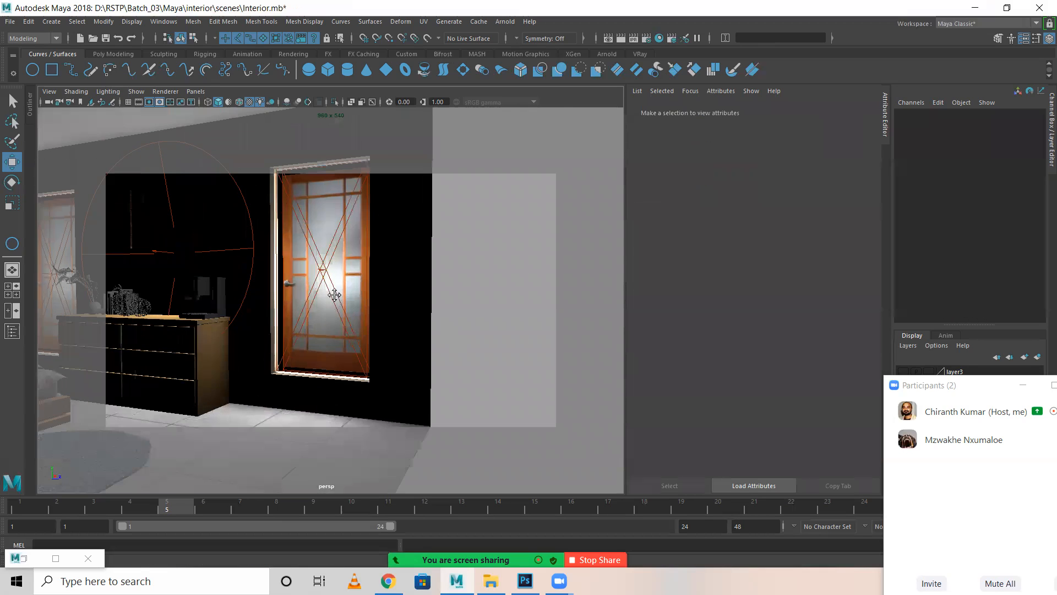
middle_click_drag(334, 294, 402, 295, "alt")
right_click_drag(401, 295, 234, 306, "alt")
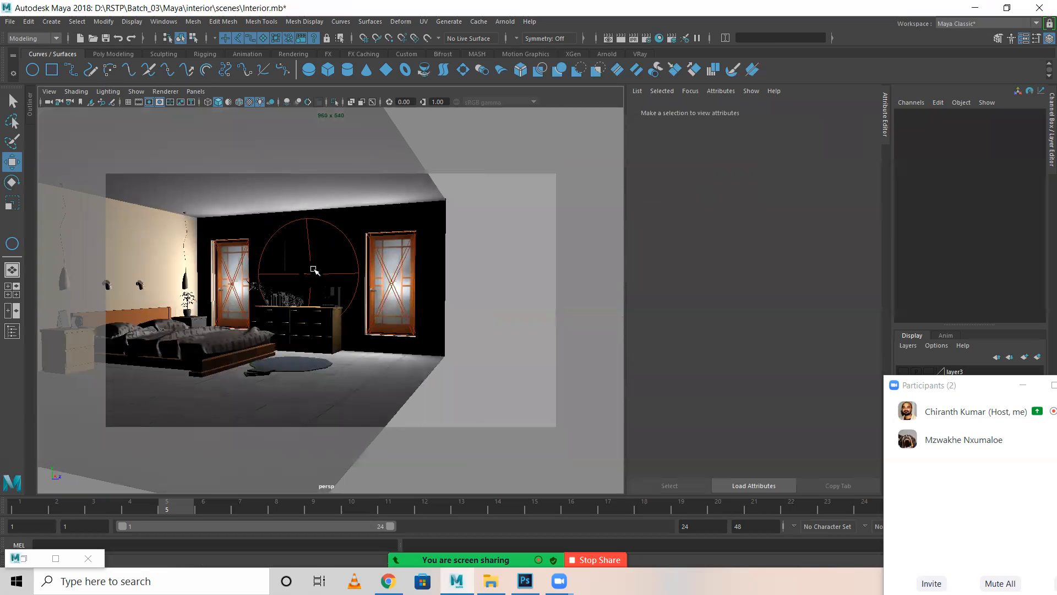
left_click_drag(345, 248, 563, 332, "alt")
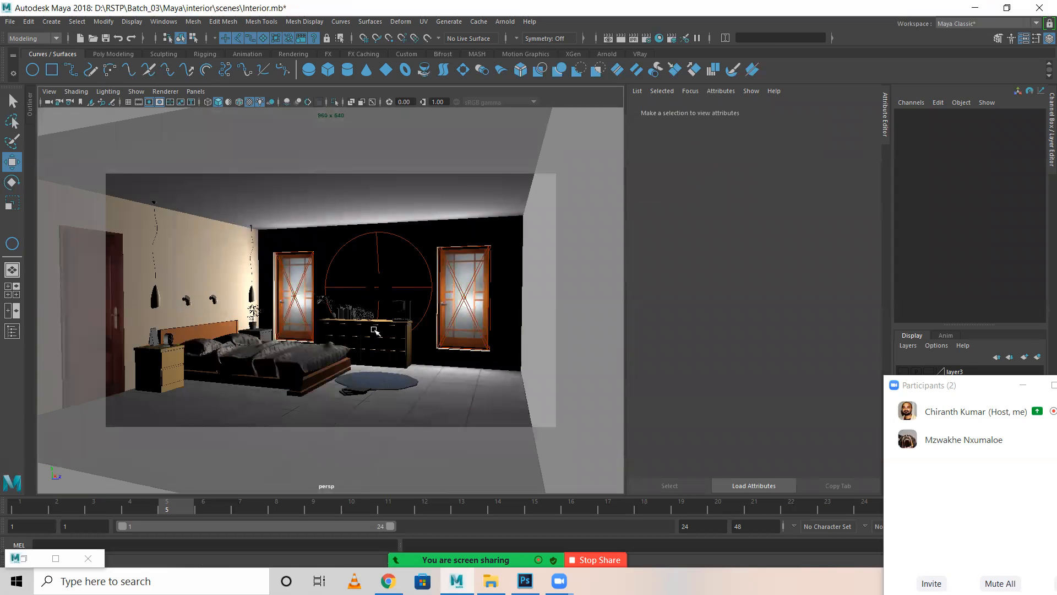
scroll(366, 337, "up", 5)
middle_click_drag(371, 241, 373, 266, "alt")
left_click_drag(347, 277, 349, 264, "alt")
key("6")
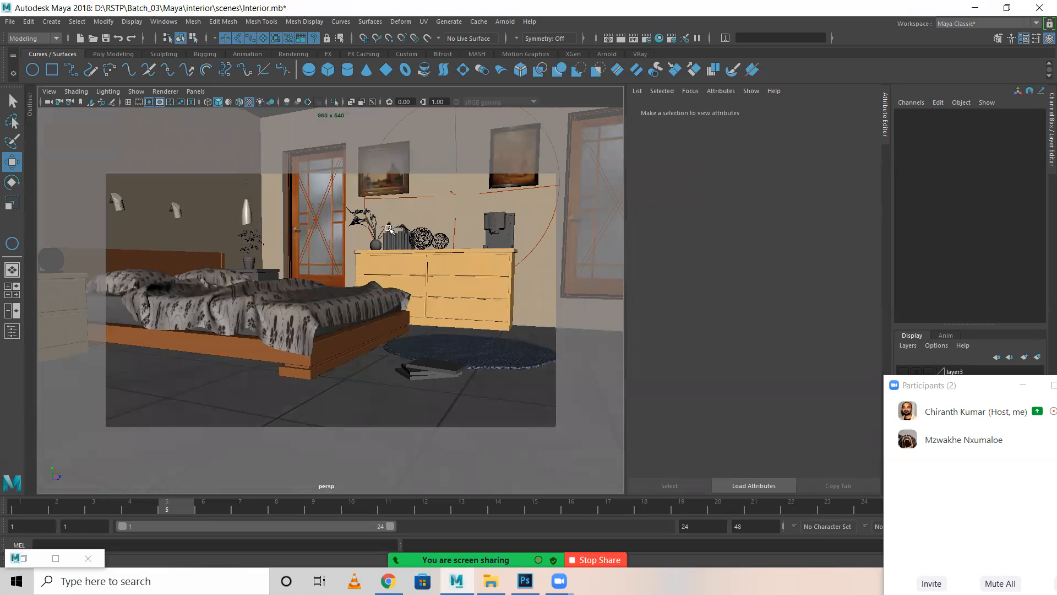
key("7")
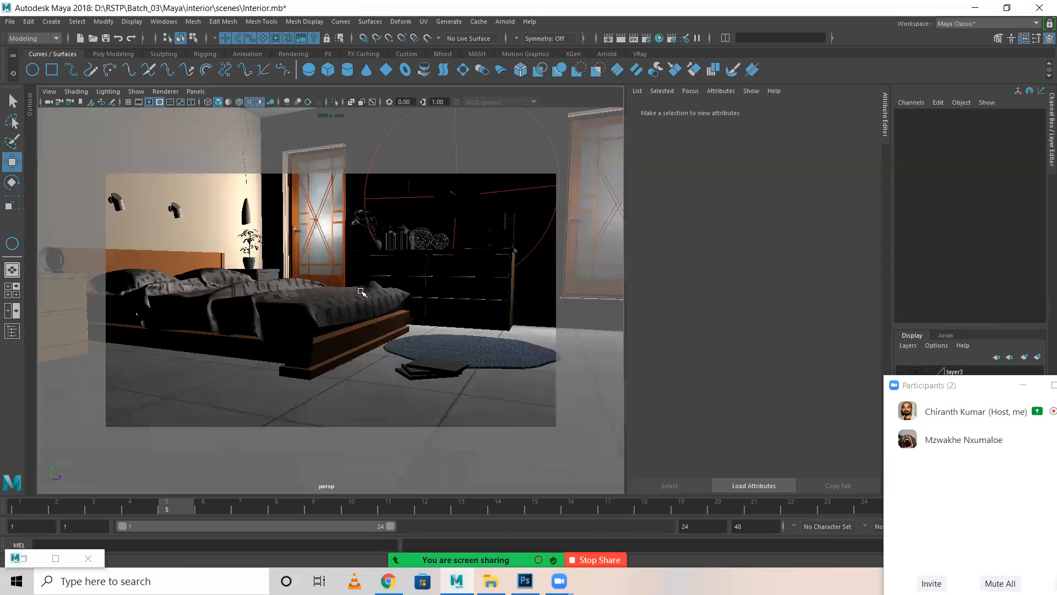
Step: Turn off the resolution gate in the perspective view and reframe the lit bedroom
scroll(357, 276, "down", 3)
left_click(146, 103)
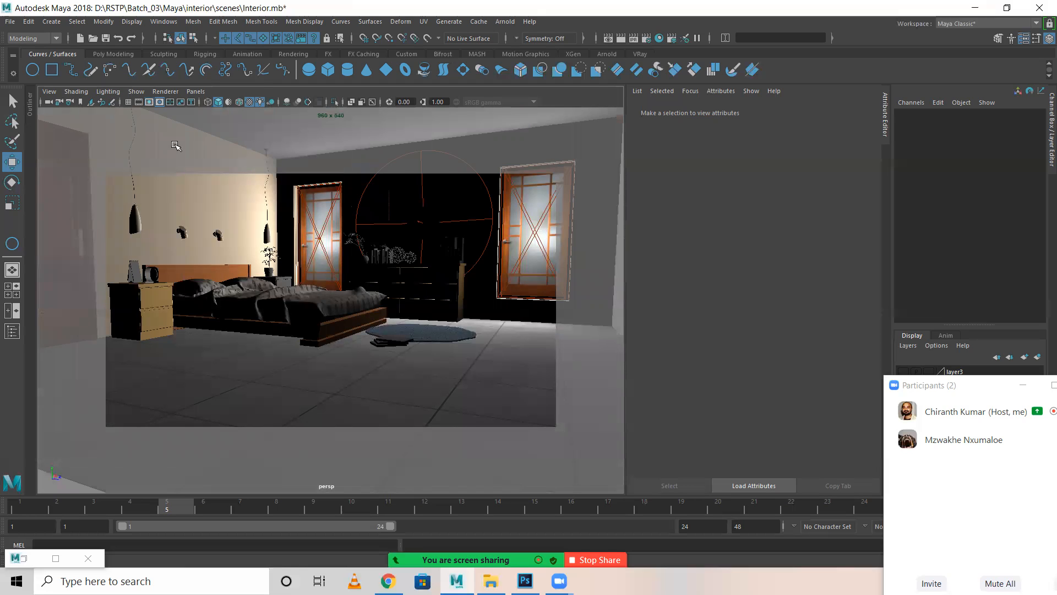
scroll(354, 266, "down", 4)
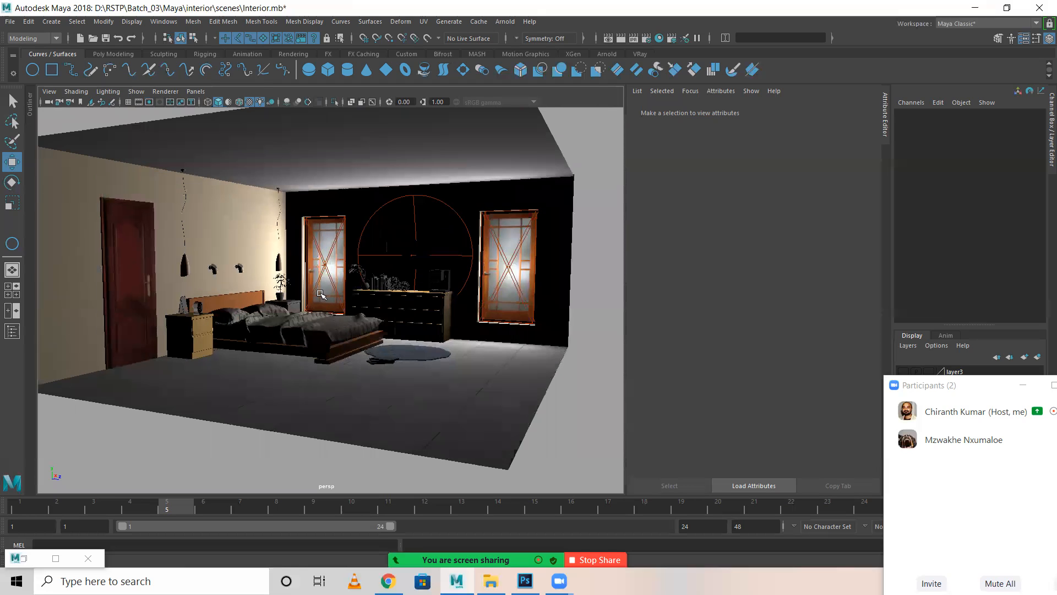
scroll(360, 308, "up", 5)
scroll(363, 328, "down", 1)
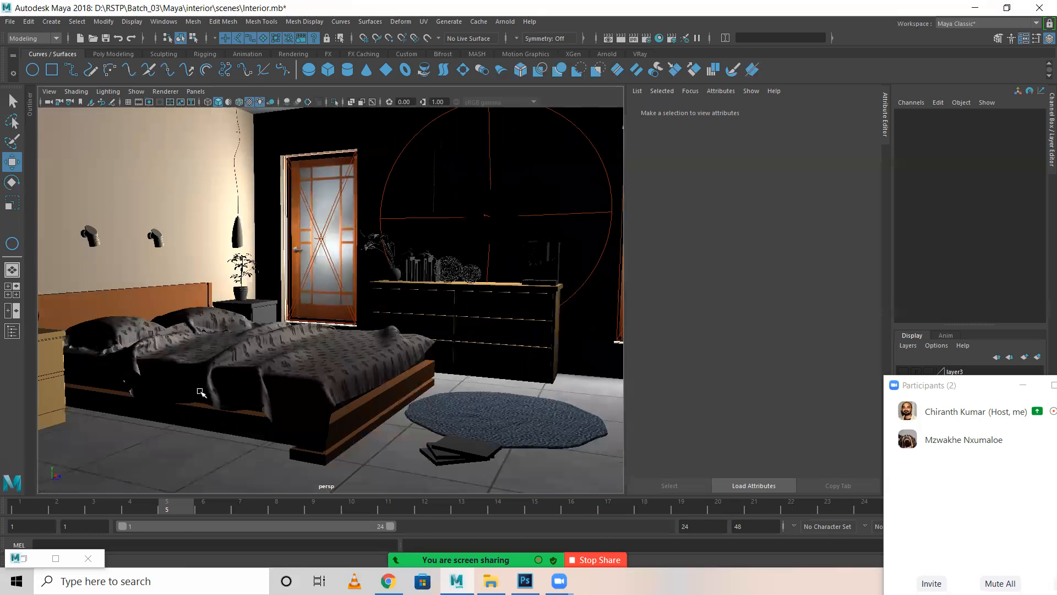
Step: Duplicate the spot light above the dresser and move the copy across the room to about Translate X -11.816
left_click(415, 139)
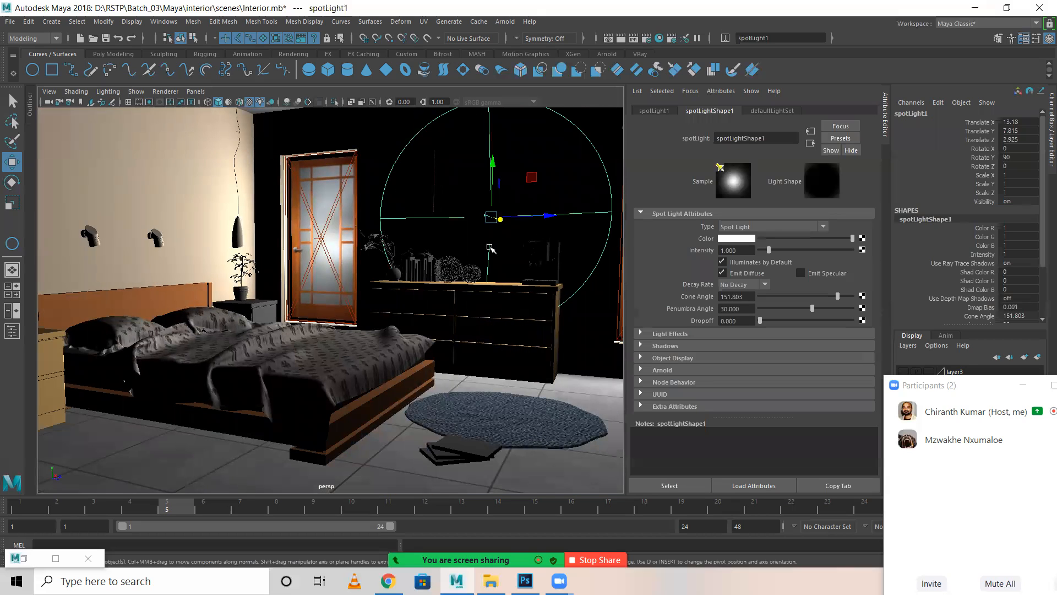
key("a")
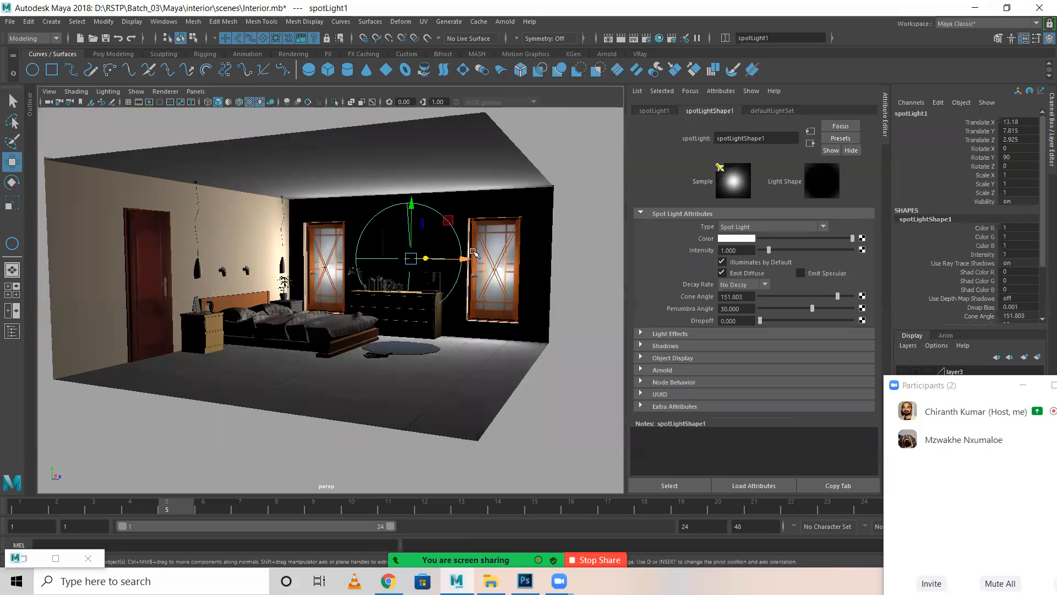
key("ctrl+d")
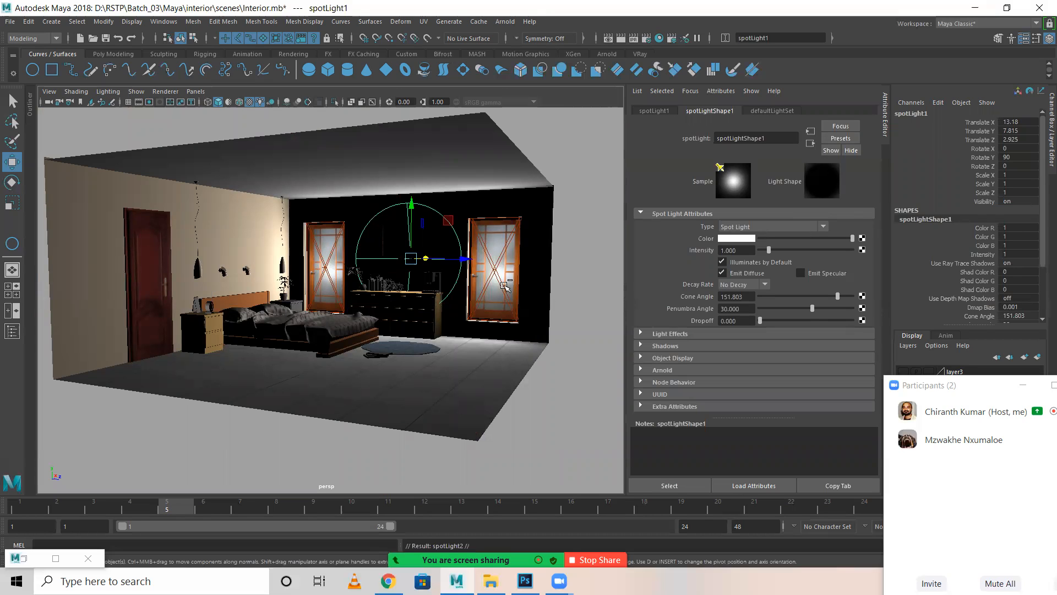
left_click_drag(479, 286, 427, 293, "alt")
left_click_drag(423, 293, 375, 314, "alt")
key("6")
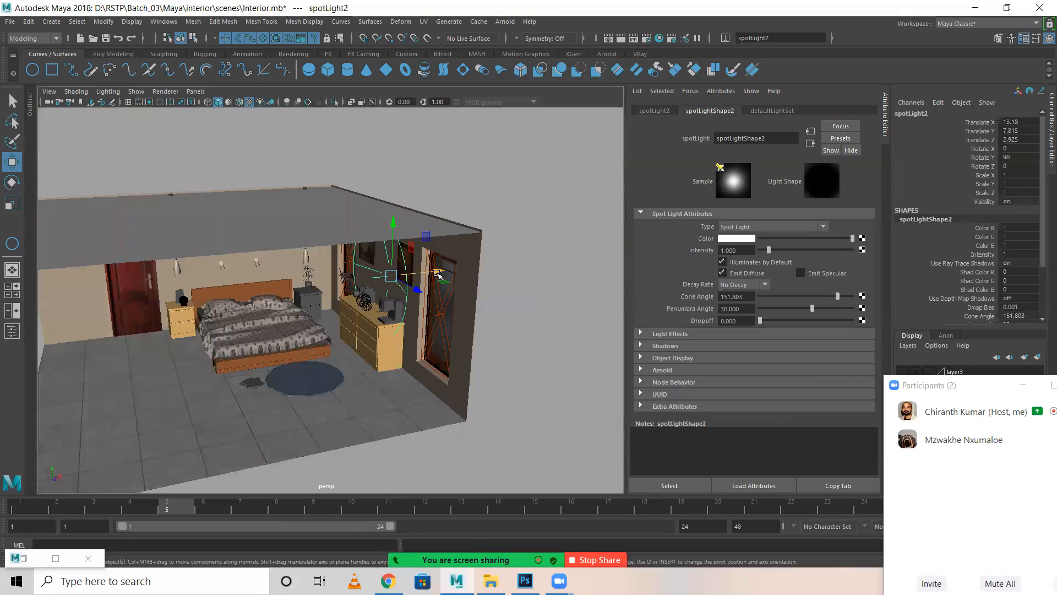
left_click_drag(438, 272, 129, 267)
middle_click_drag(129, 267, 344, 262, "alt")
Step: Reverse the duplicated spot light with Rotate Y -90 and move it farther out to about Translate X -18.349
double_click(1020, 156)
type("-90")
key("Return")
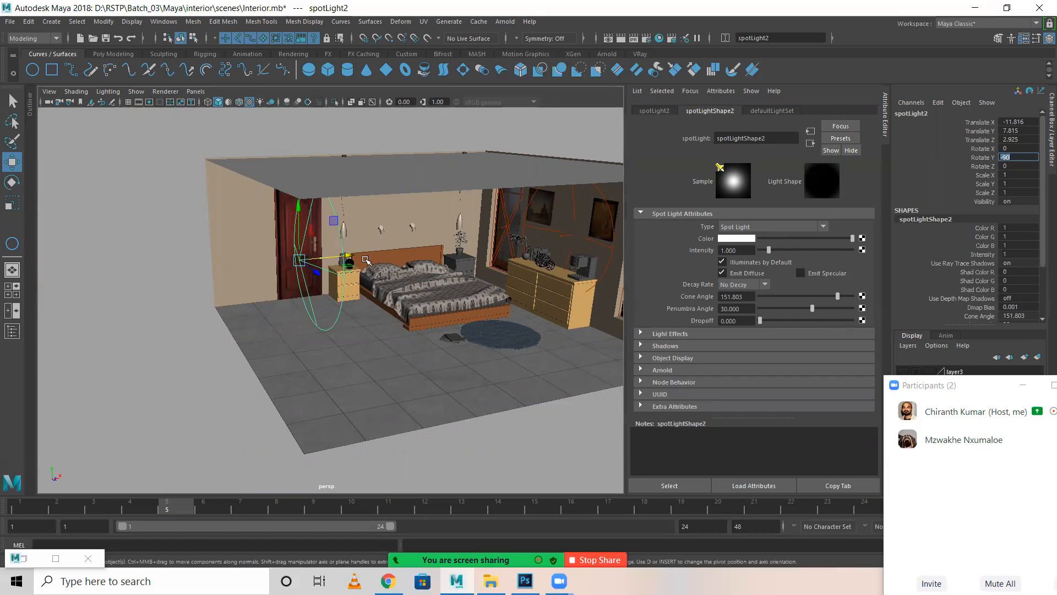
left_click_drag(316, 262, 264, 268)
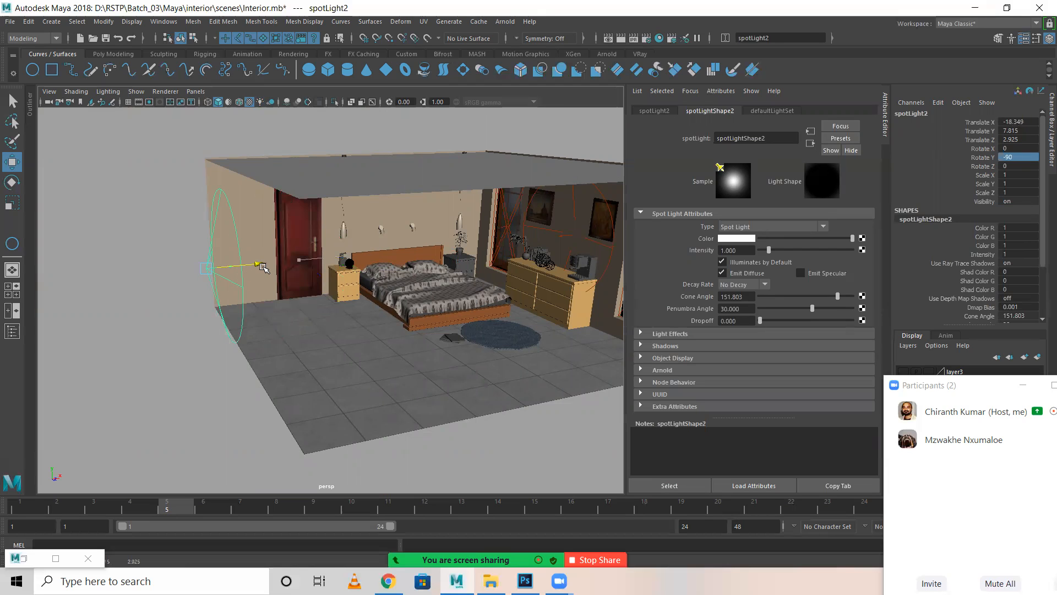
left_click_drag(422, 327, 433, 306, "alt")
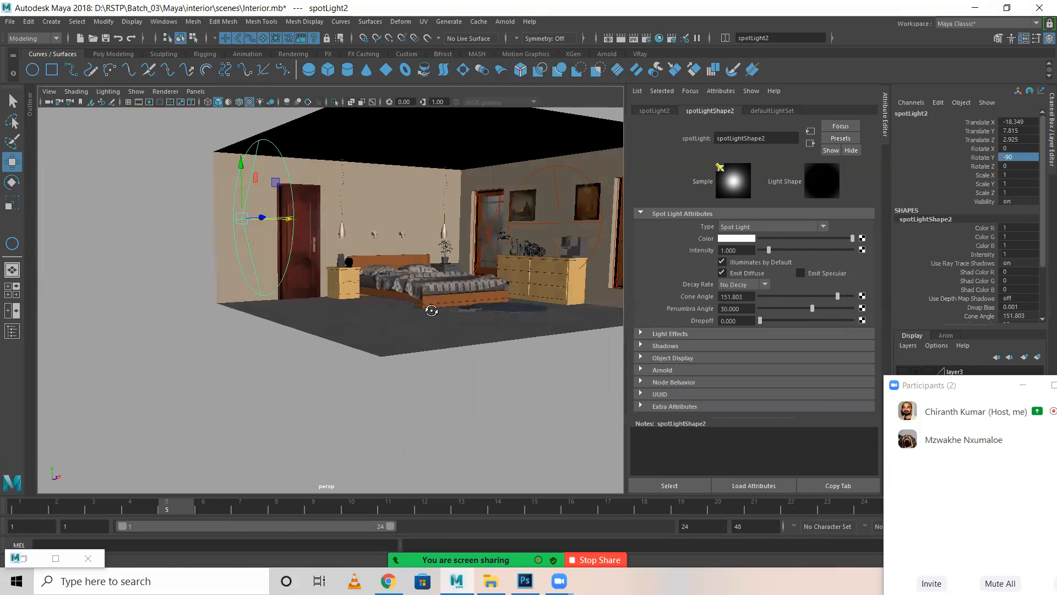
Step: Duplicate the reversed spot light and aim the copy straight down with Rotate X -90
key("ctrl+d")
key("e")
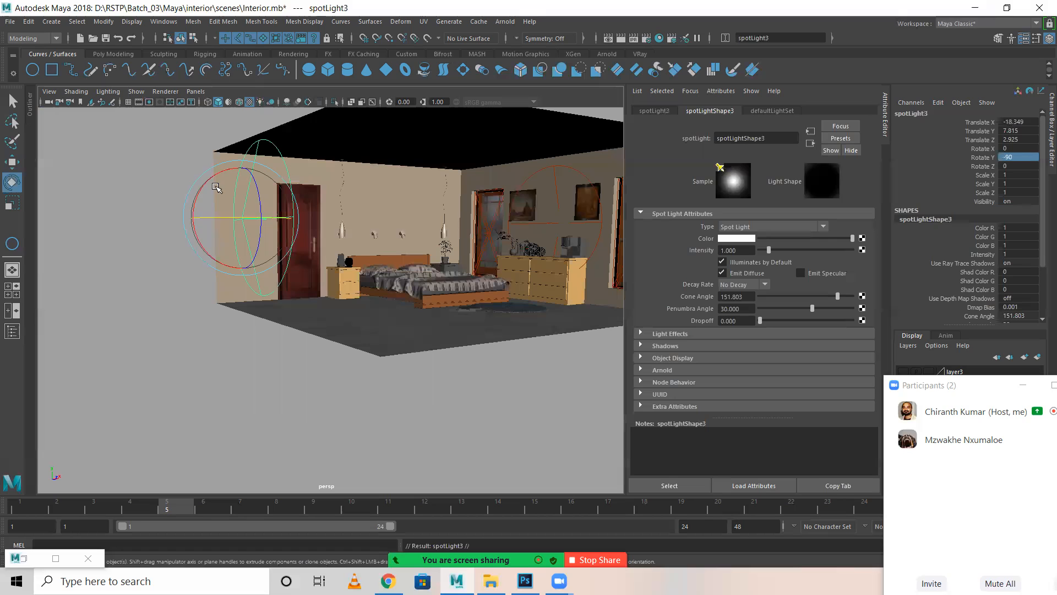
left_click_drag(281, 222, 273, 207)
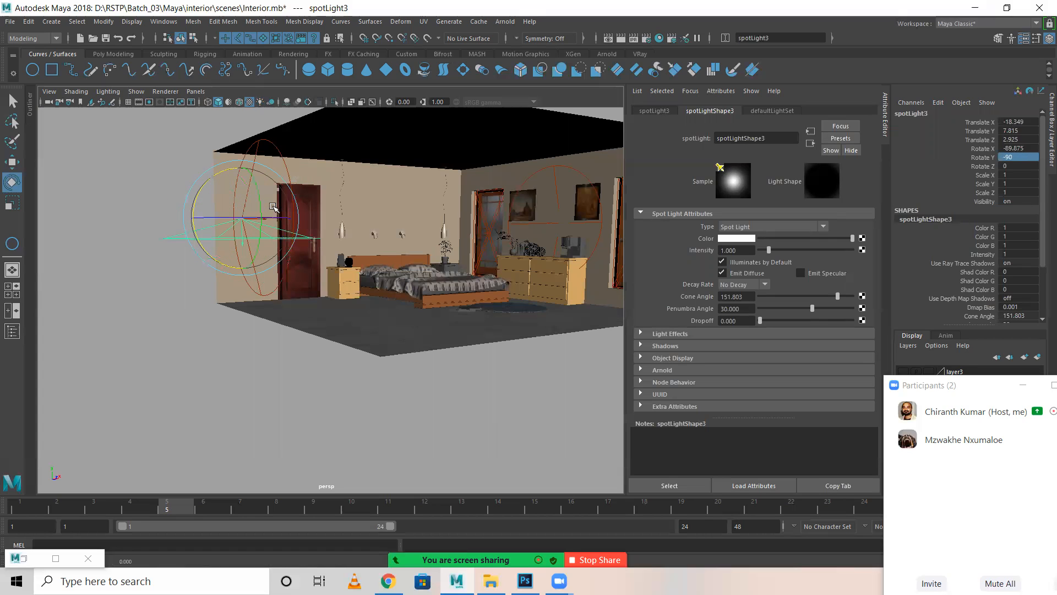
double_click(1025, 148)
type("-90")
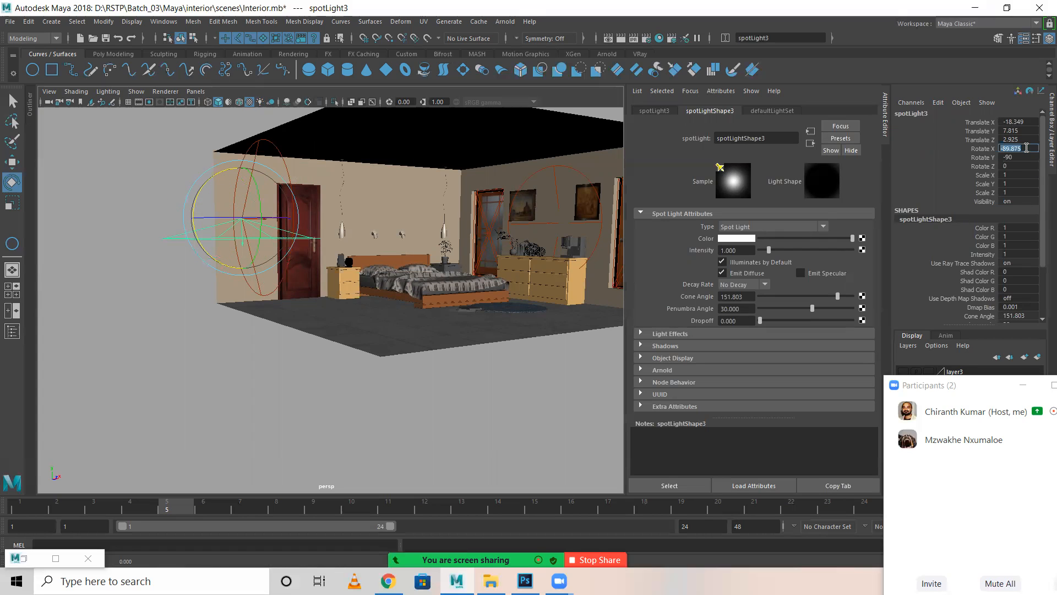
key("Return")
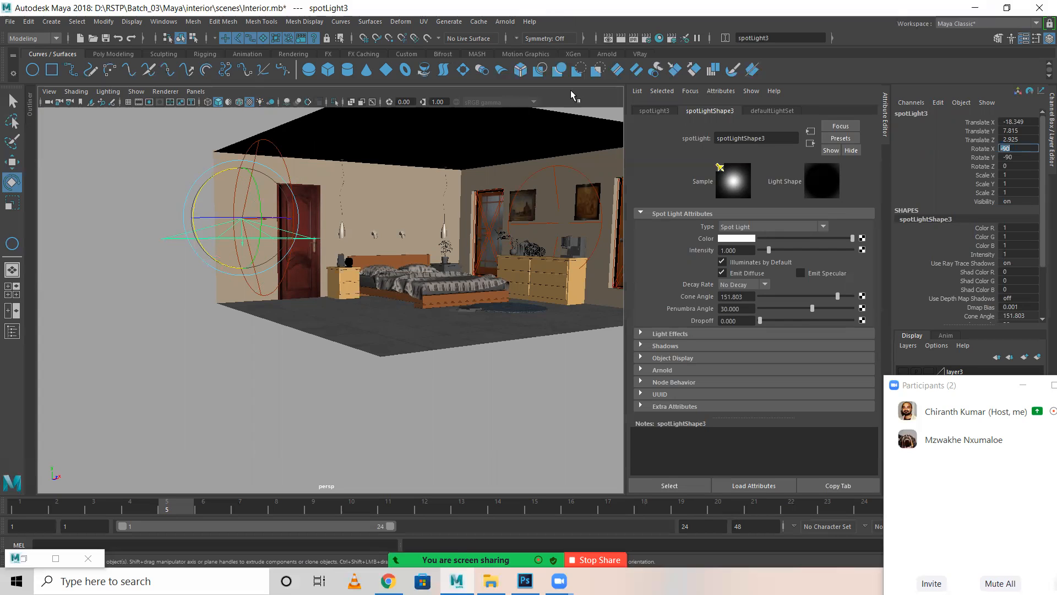
Step: Move the downward spot light under the ceiling's centre, at about Translate X 0.054, Y 14.092, and widen its cone angle to about 165.899
key("w")
left_click_drag(309, 237, 887, 246, "alt")
left_click_drag(846, 297, 843, 293)
left_click_drag(436, 270, 495, 188, "alt")
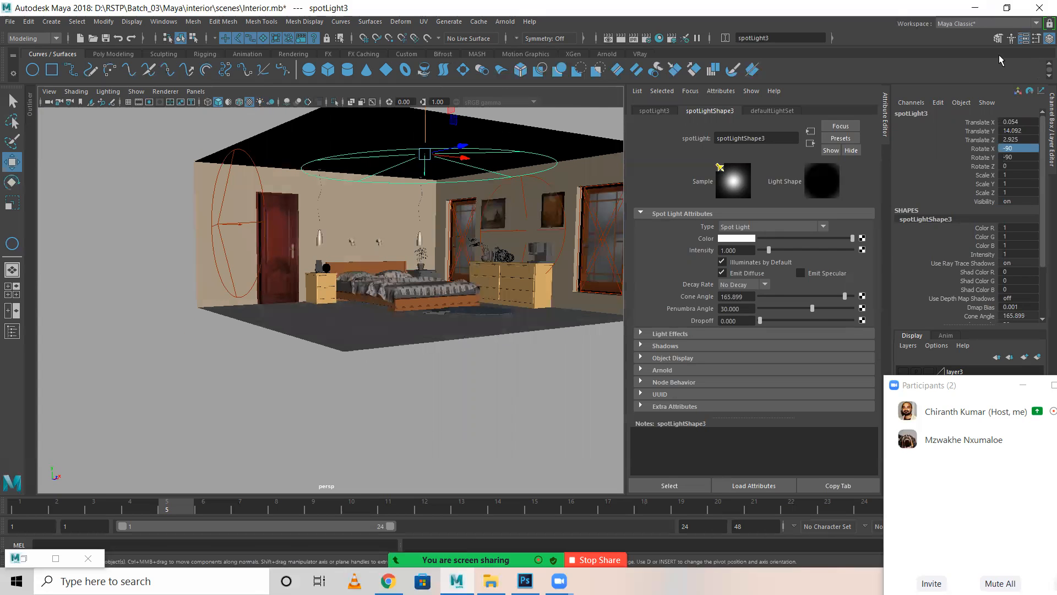
Step: Enlarge the viewport, frame the bed and dresser corner, and test-render the current frame with Maya Software
left_click(1023, 38)
scroll(726, 297, "up", 5)
middle_click_drag(727, 297, 574, 433, "alt")
left_click_drag(574, 434, 633, 400, "alt")
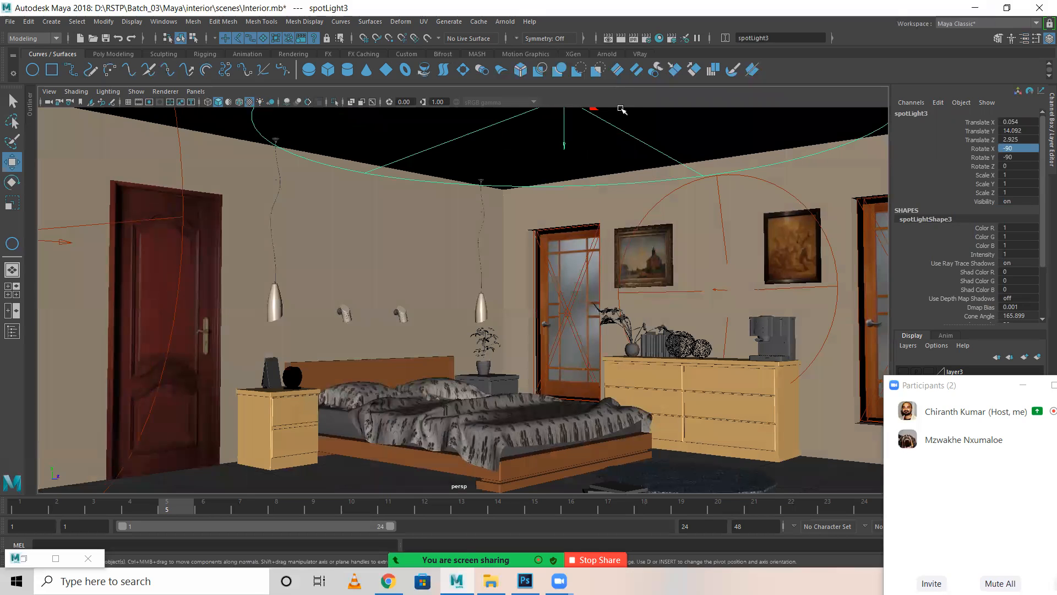
left_click(620, 38)
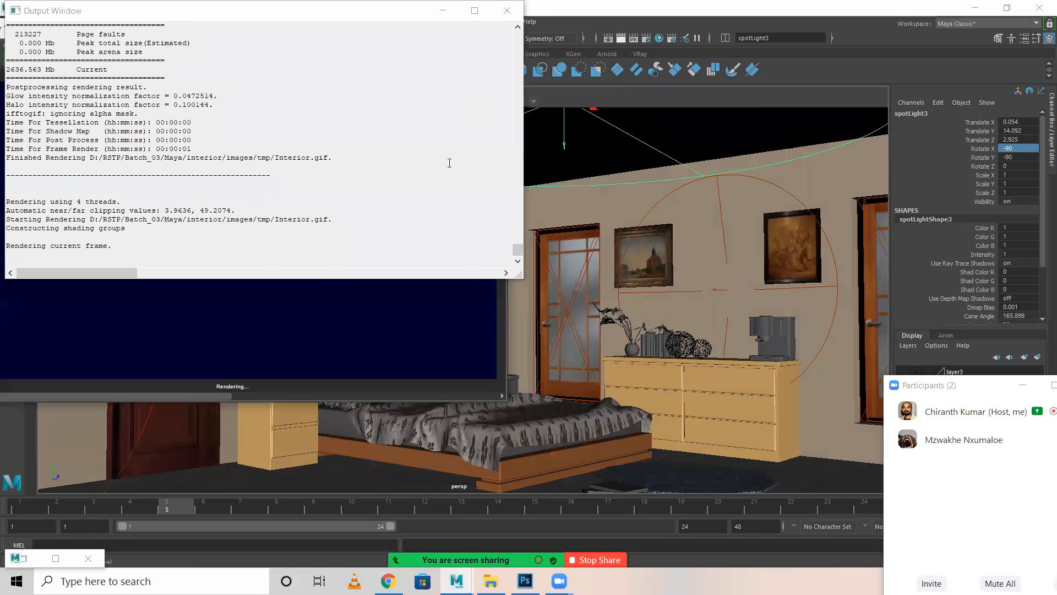
left_click(507, 11)
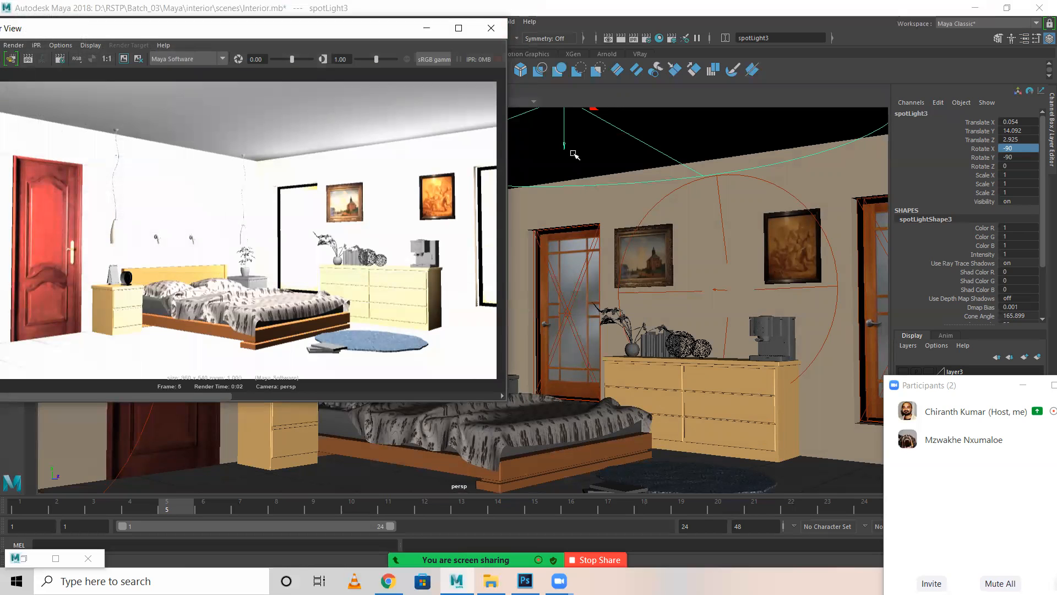
left_click(490, 28)
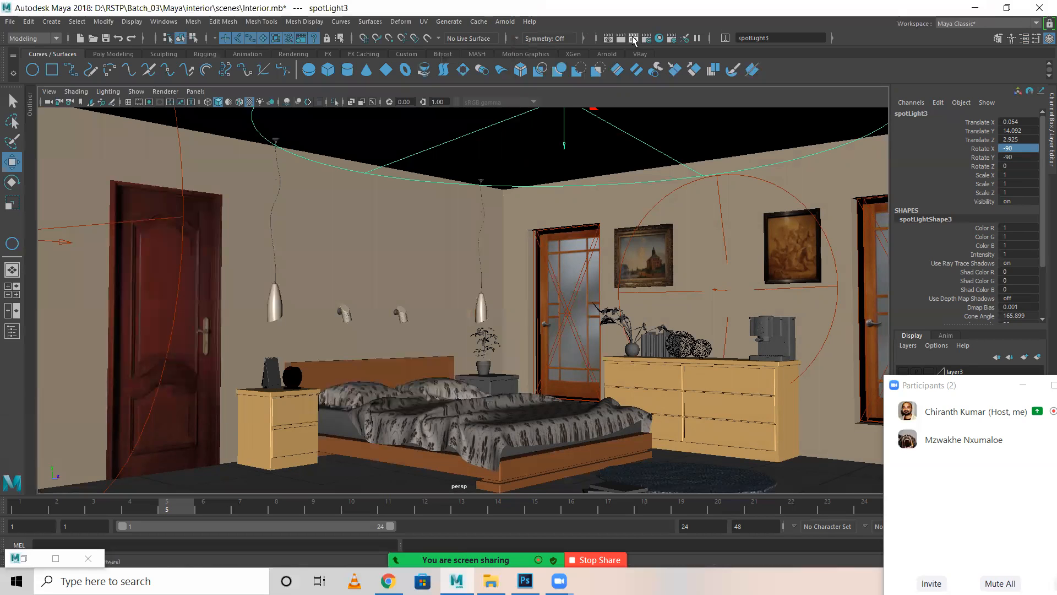
Step: Start an IPR render of the bedroom view and position its window so the scene's lights stay accessible
scroll(343, 304, "down", 2)
scroll(401, 273, "up", 1)
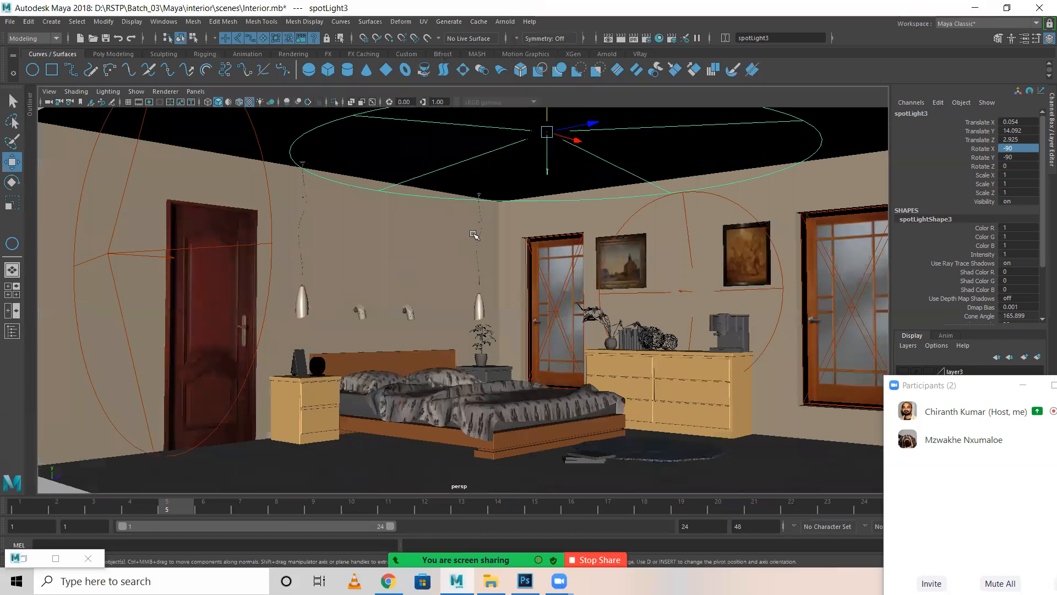
scroll(472, 236, "up", 1)
left_click(633, 38)
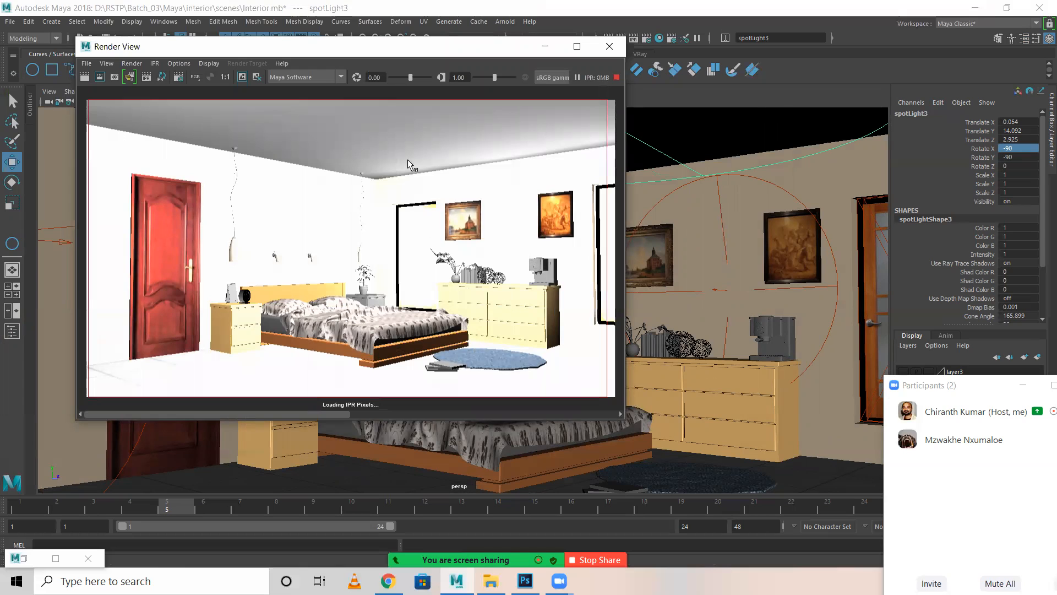
left_click_drag(414, 50, 367, 184)
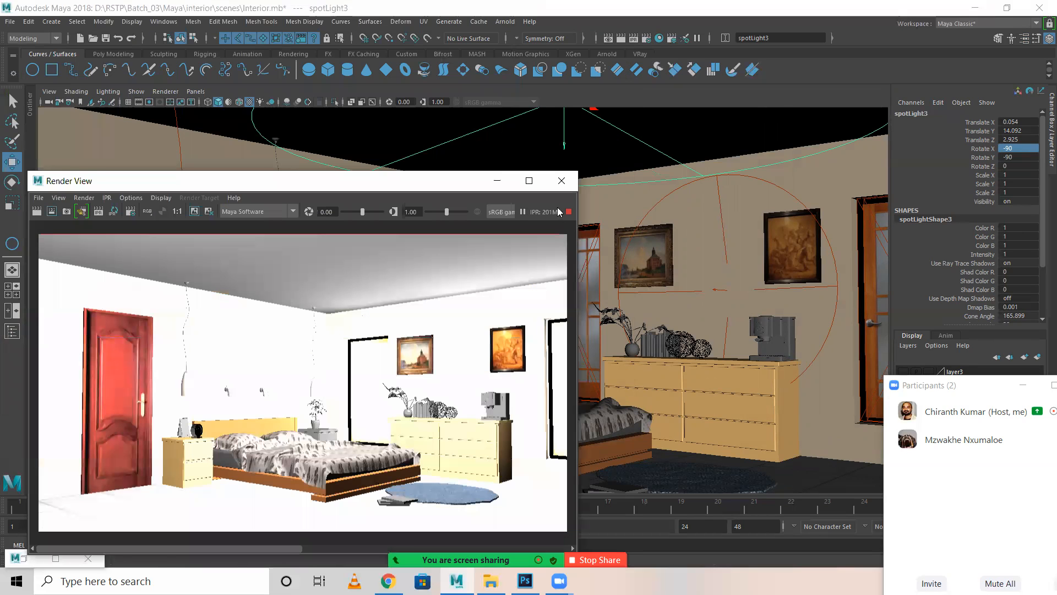
Step: Lower the intensity of the spot light facing the dresser wall to 0.3
scroll(725, 223, "down", 4)
middle_click_drag(732, 252, 1022, 171, "alt")
left_click(651, 190)
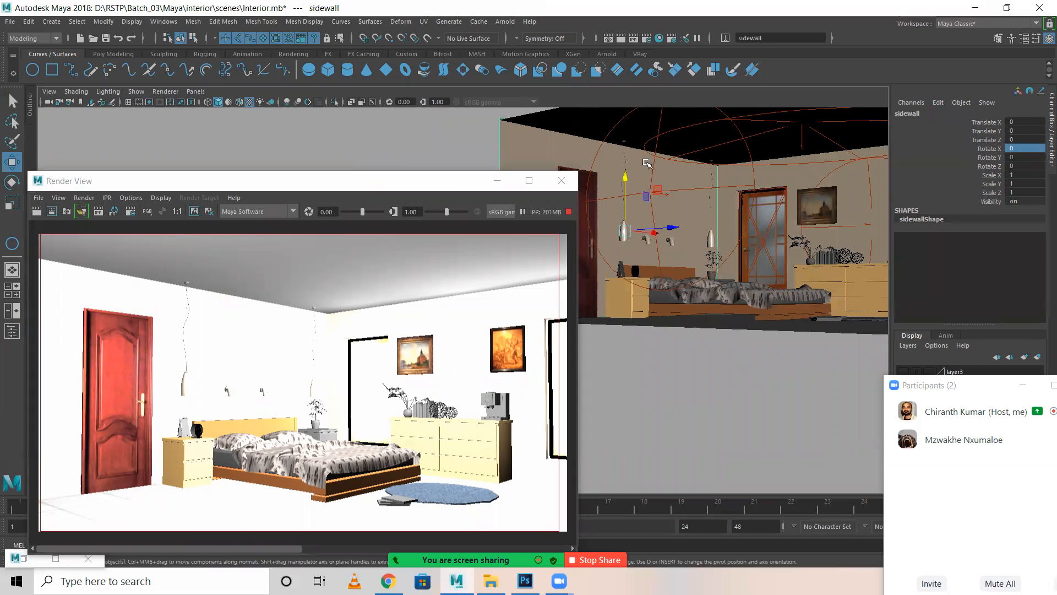
left_click(662, 176)
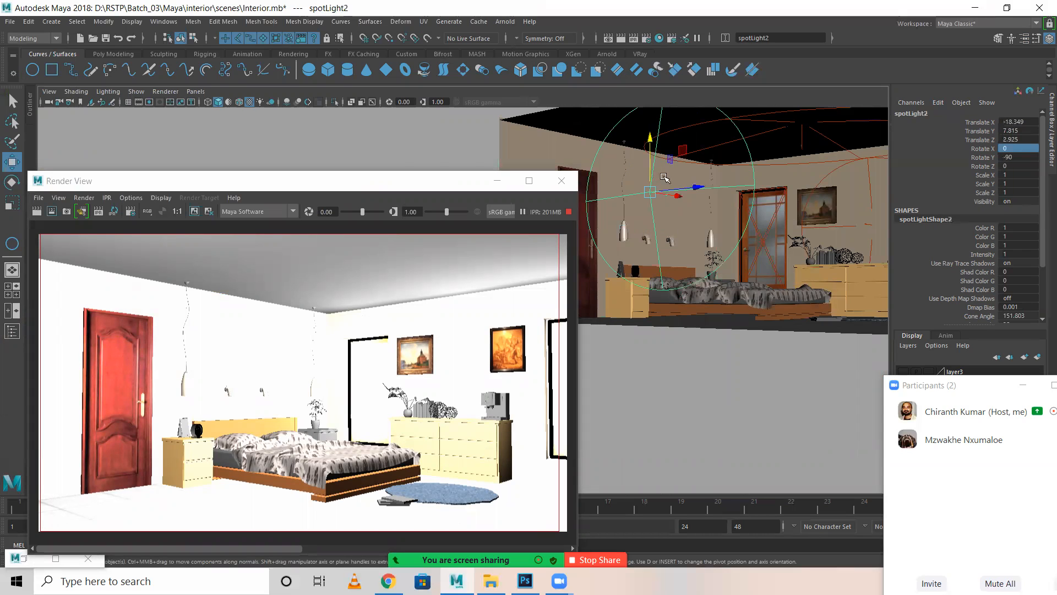
left_click(1023, 38)
left_click(727, 250)
type("0.3")
key("Return")
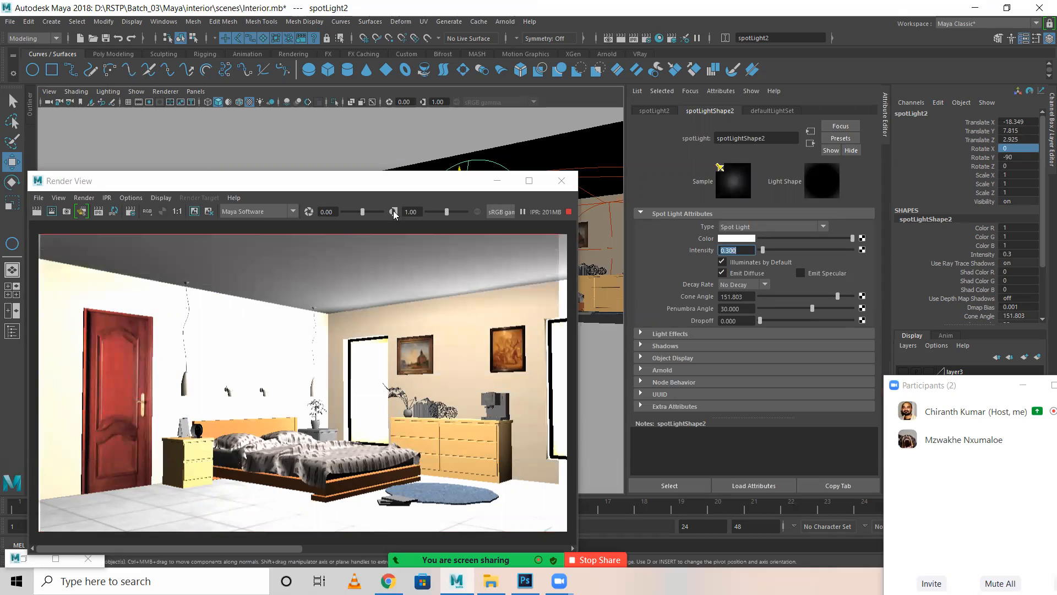
Step: Lower the ceiling spot light's intensity, trying 0.5 and settling on 0.4 while checking the IPR render
left_click(600, 165)
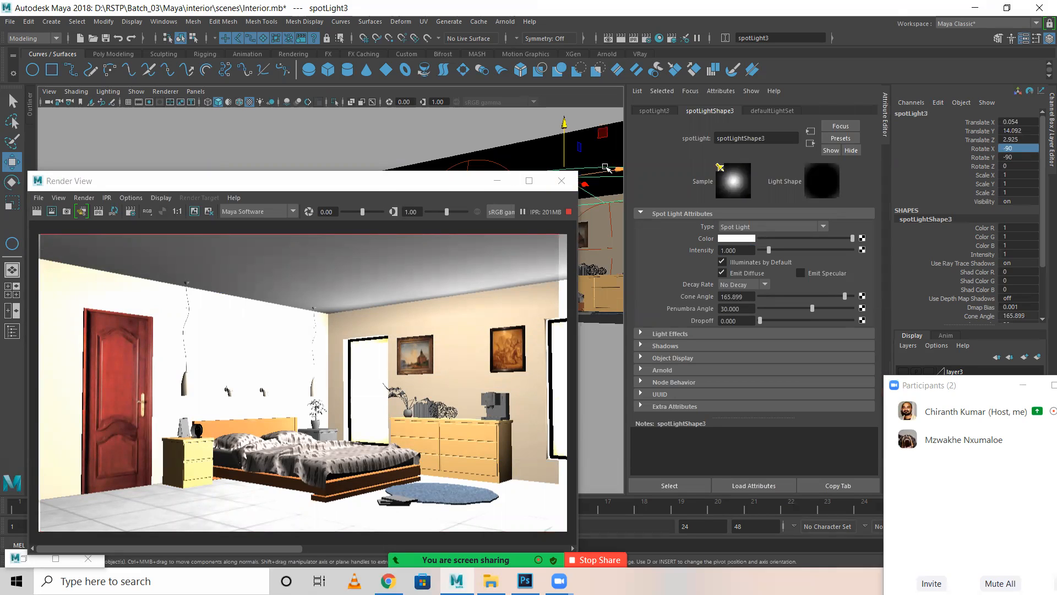
left_click_drag(413, 180, 348, 146)
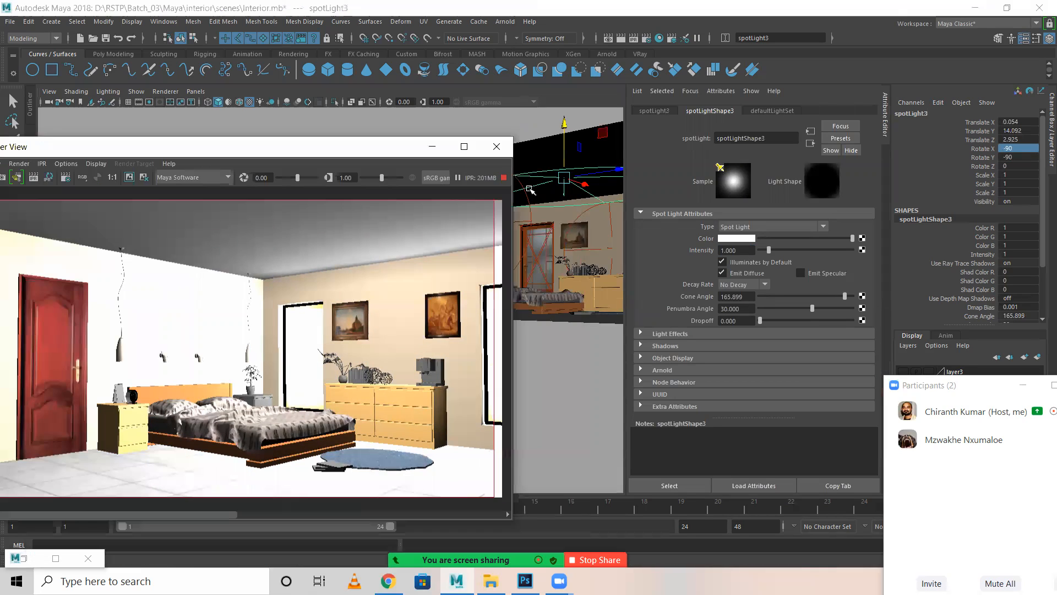
left_click_drag(747, 251, 699, 252)
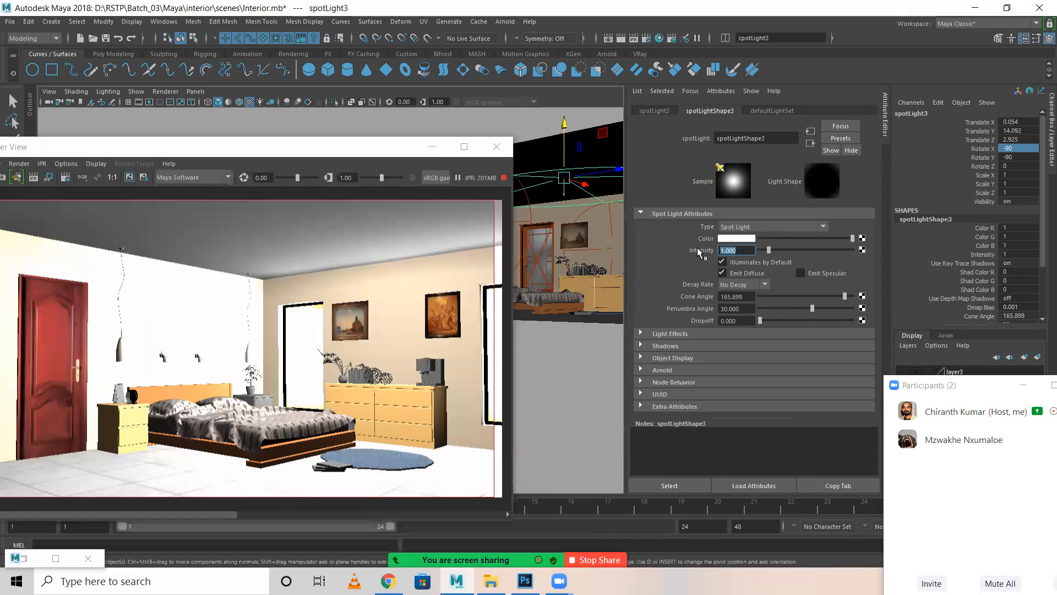
type("0.5")
key("Return")
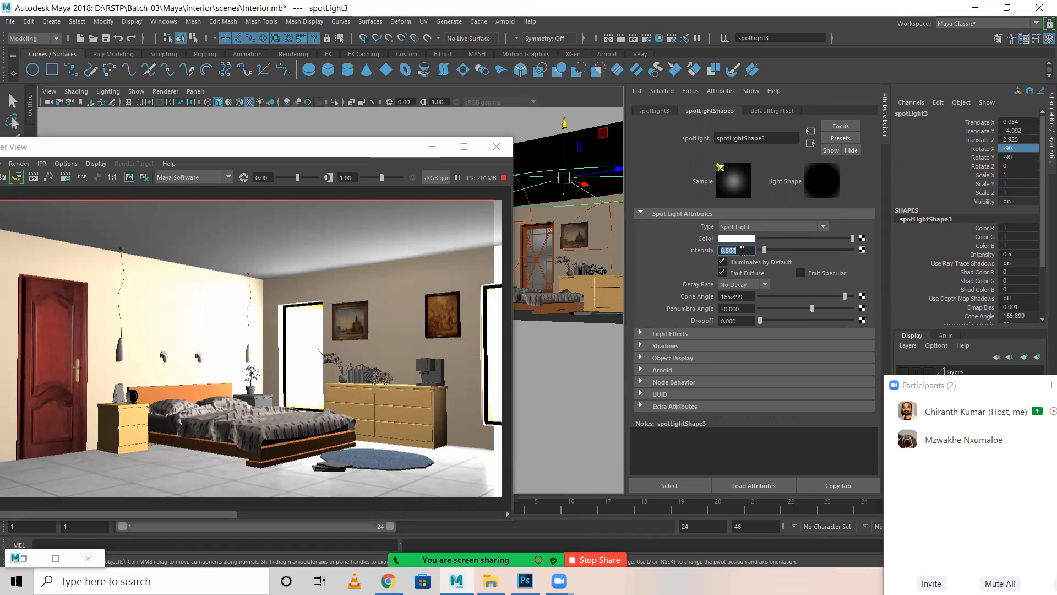
key("Return")
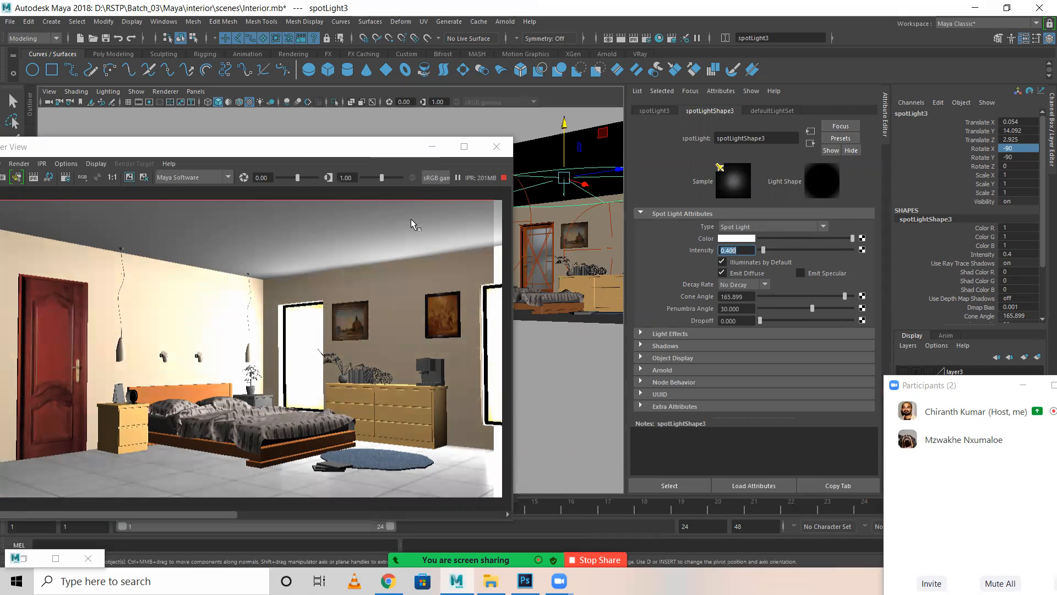
Step: Lower the intensity of the area light facing the glass door between bed and dresser, trying 0.2 and settling on 0.05
left_click_drag(288, 154, 168, 112)
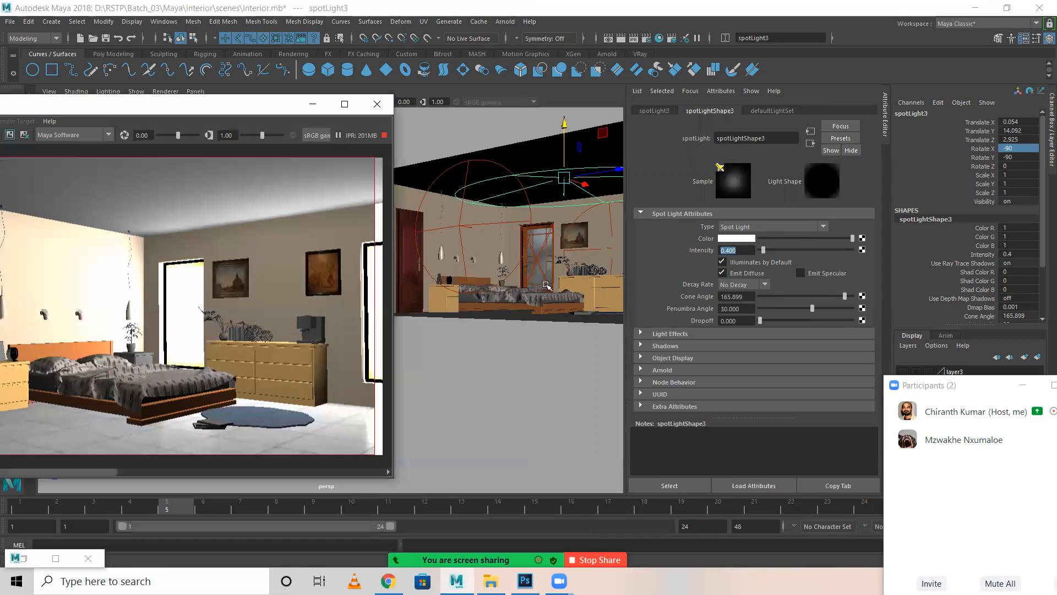
left_click(541, 249)
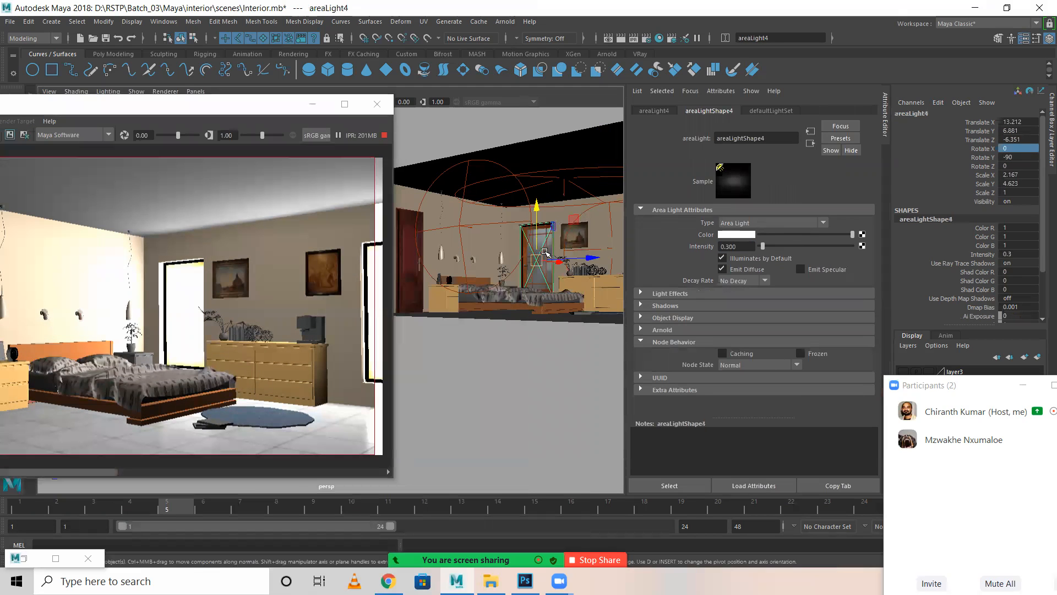
double_click(743, 243)
key("BackSpace")
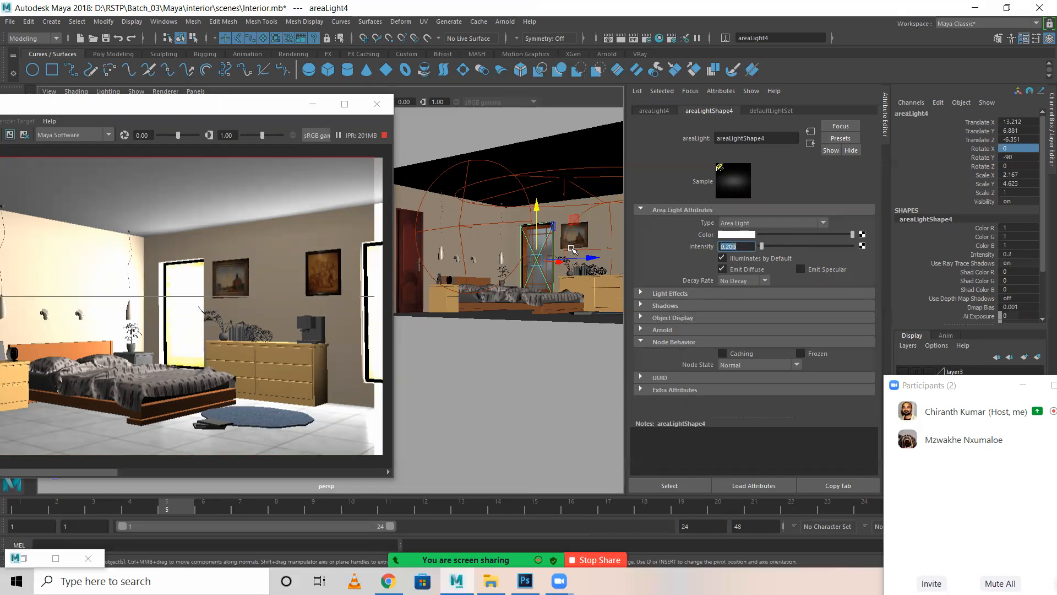
type(".1")
key("Return")
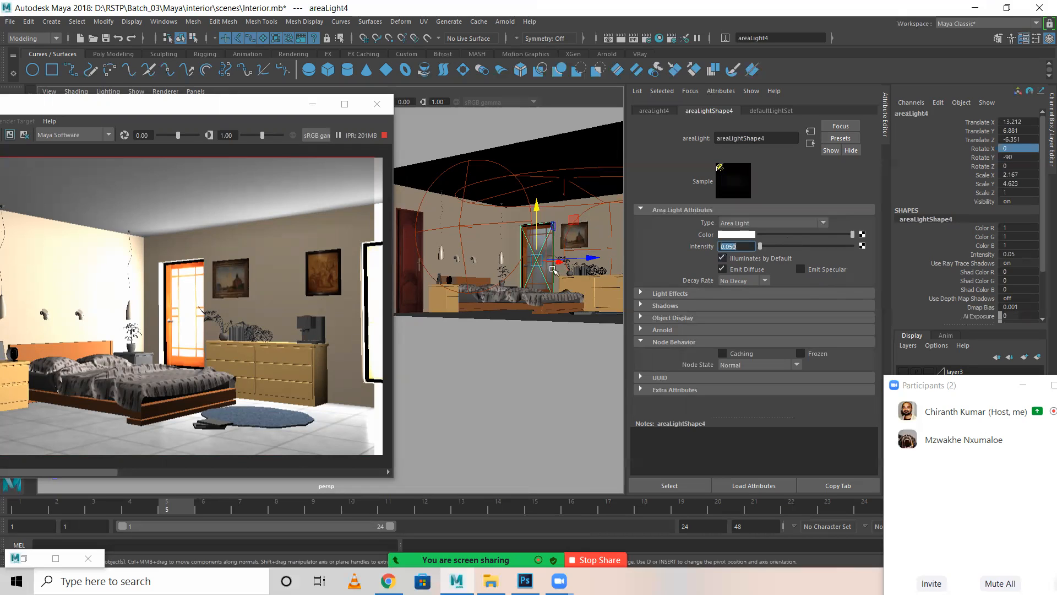
Step: Set the intensity of the area light facing the other glass door, past the dresser, to 0.05 and check the IPR render
scroll(553, 272, "down", 3)
left_click(615, 262)
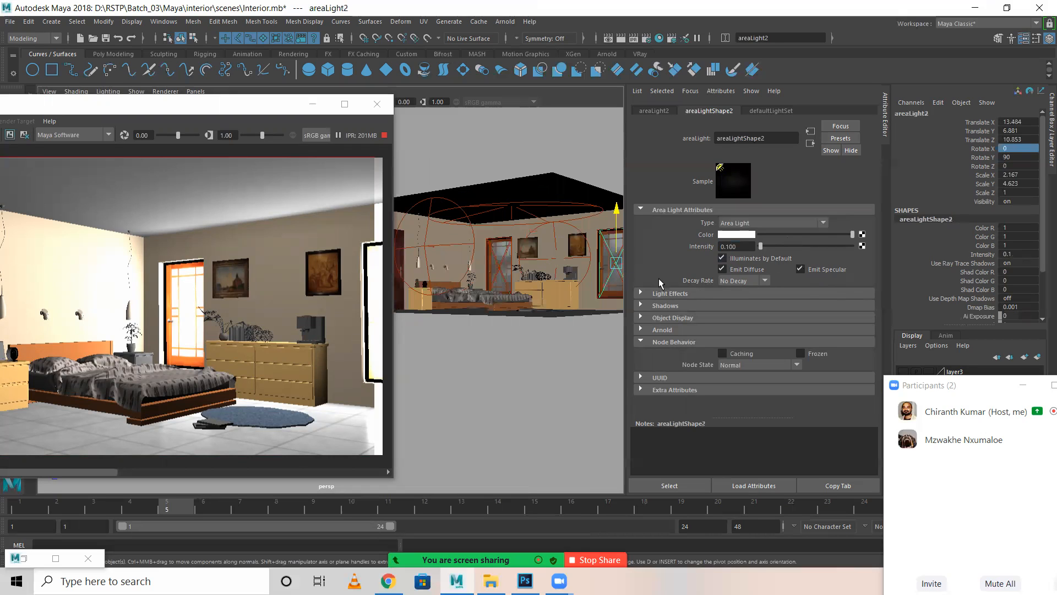
left_click(604, 254)
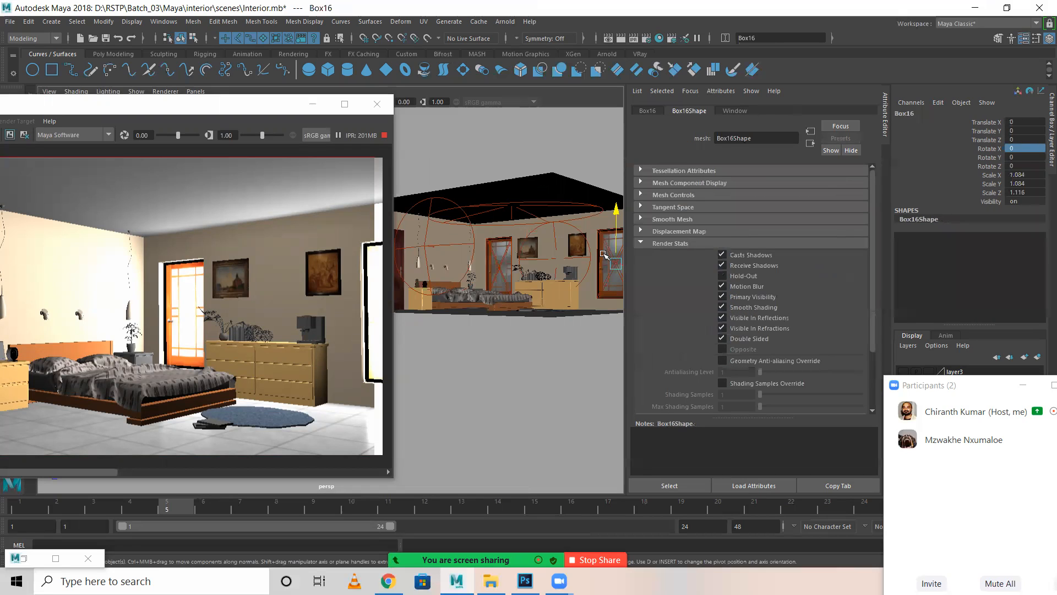
left_click(601, 255)
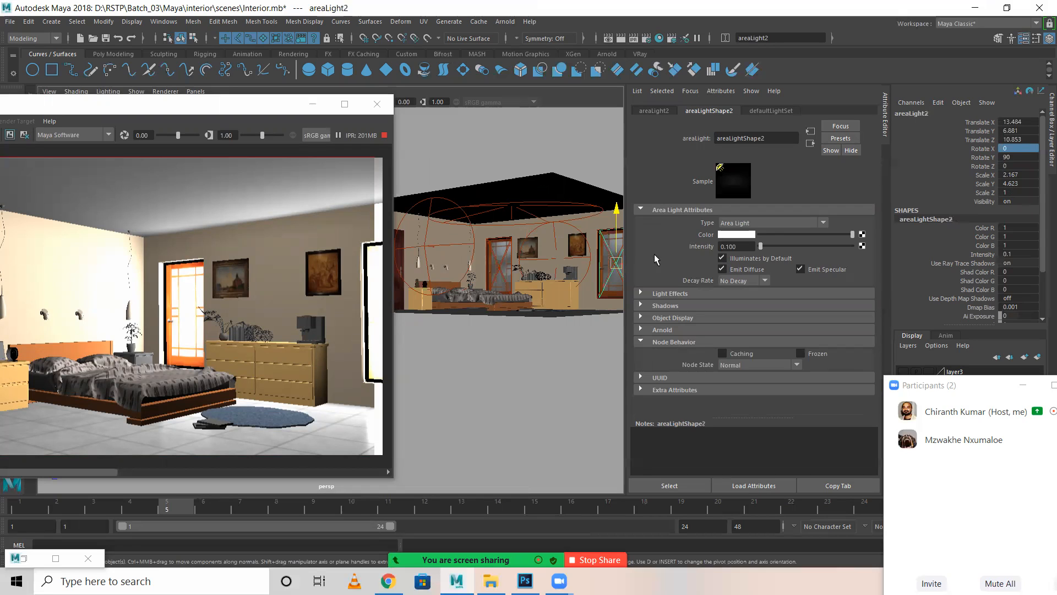
scroll(576, 296, "up", 5)
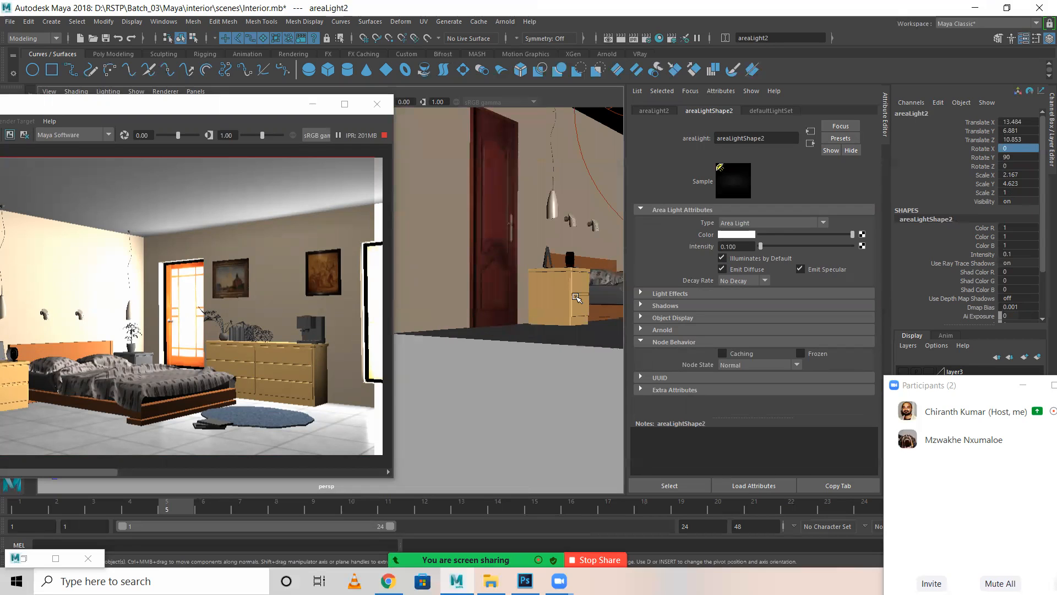
scroll(575, 296, "up", 4)
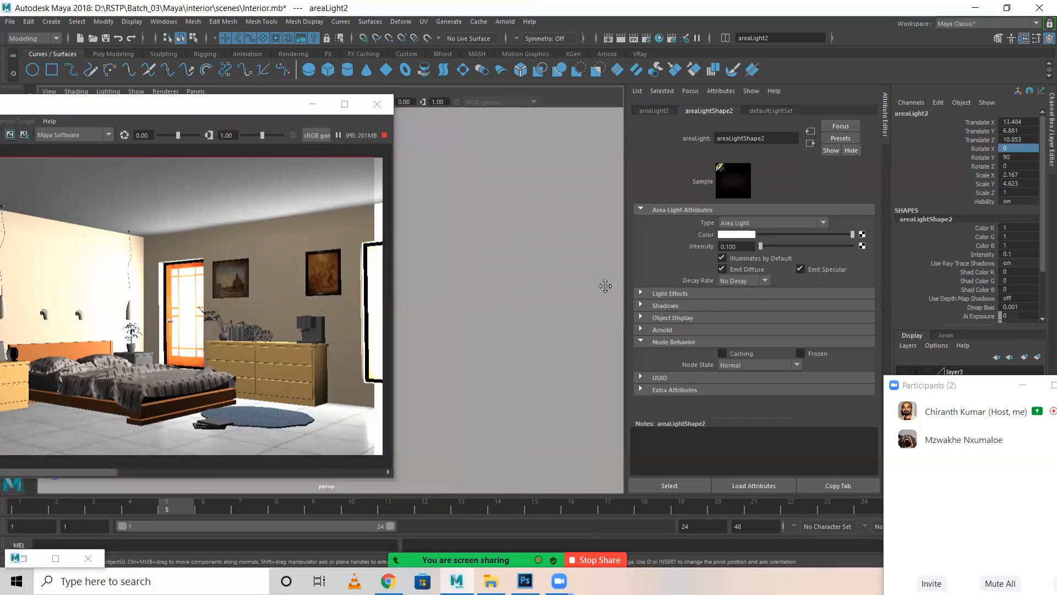
scroll(605, 286, "down", 6)
scroll(605, 297, "up", 3)
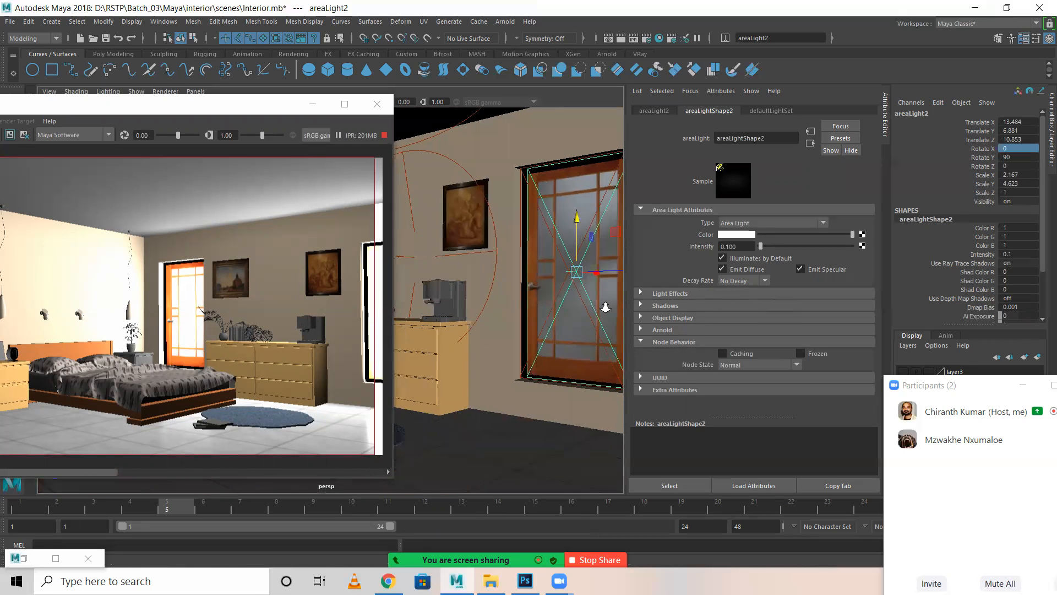
scroll(606, 307, "up", 2)
middle_click_drag(605, 307, 570, 295, "alt")
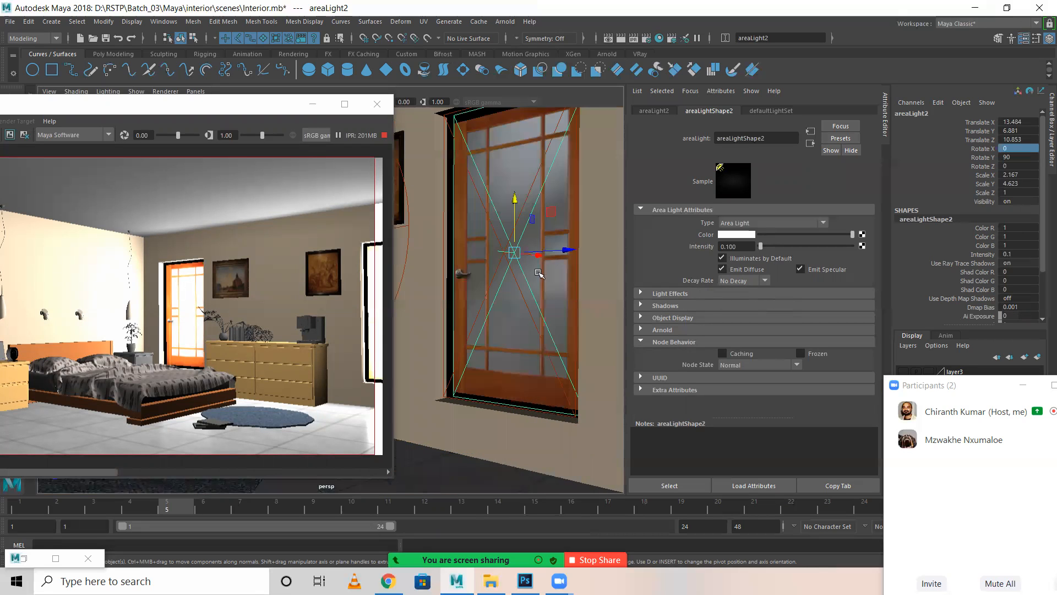
left_click(500, 261)
left_click(735, 246)
type("0.05")
key("Return")
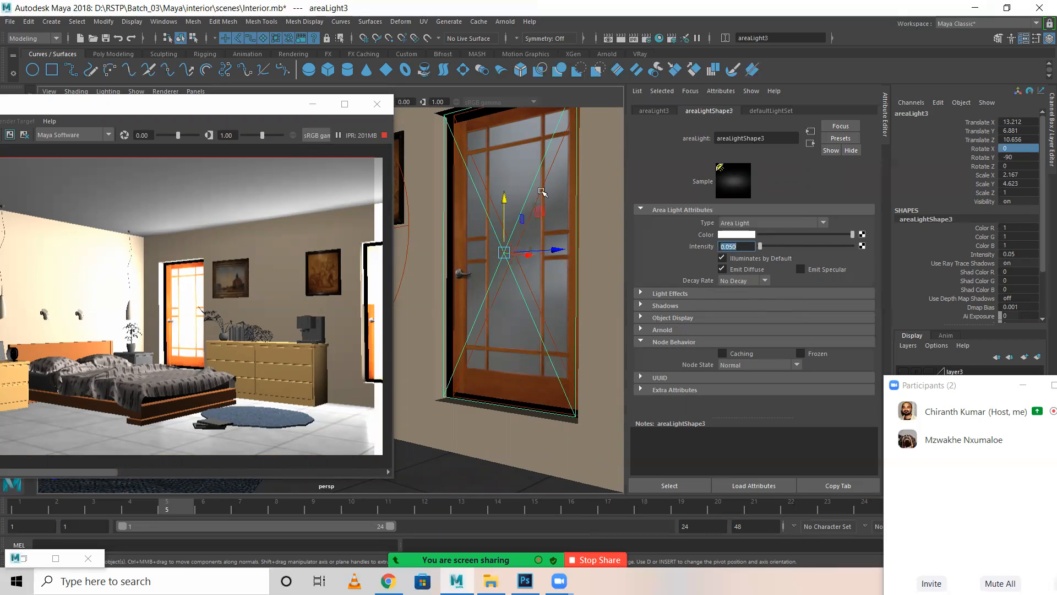
scroll(284, 230, "down", 1)
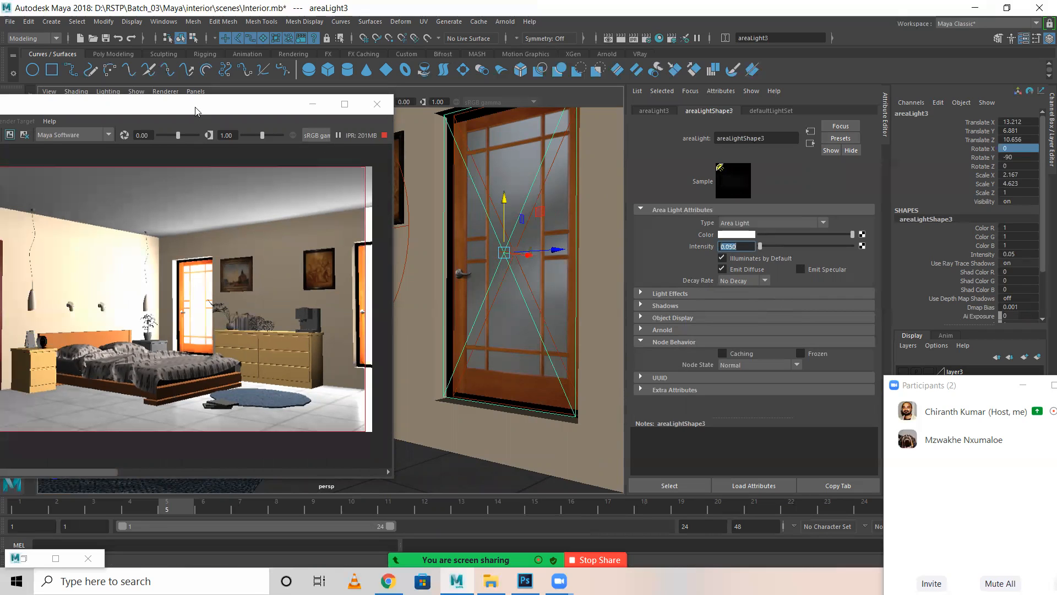
left_click_drag(196, 110, 184, 105)
Step: Try an intensity of 0.05 on the room-facing area light at the door between bed and dresser, then set it to 0.1
left_click(527, 285)
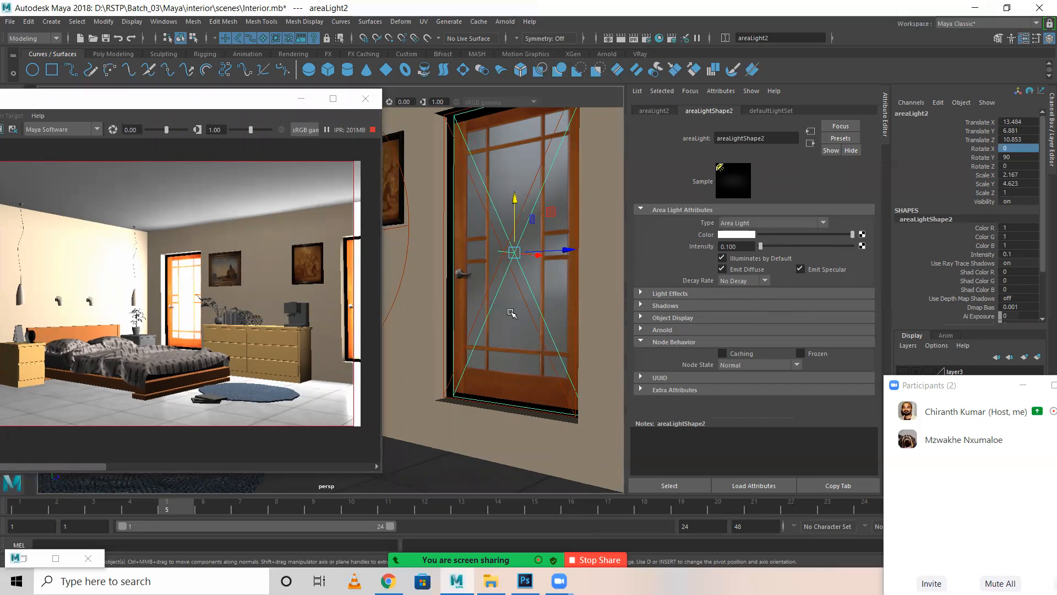
scroll(512, 312, "down", 5)
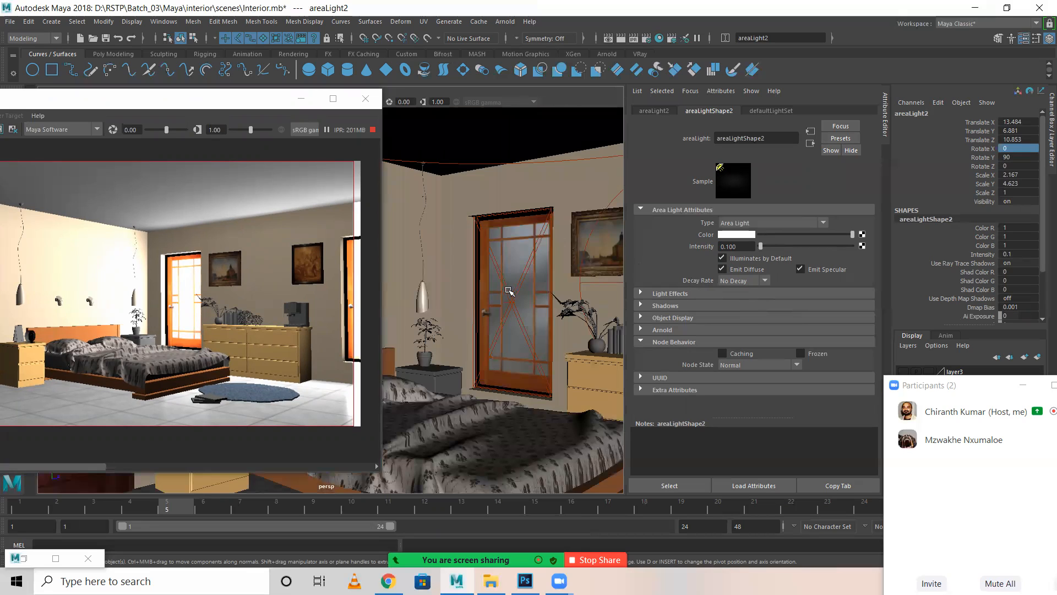
scroll(502, 329, "up", 5)
left_click_drag(498, 294, 375, 291, "alt")
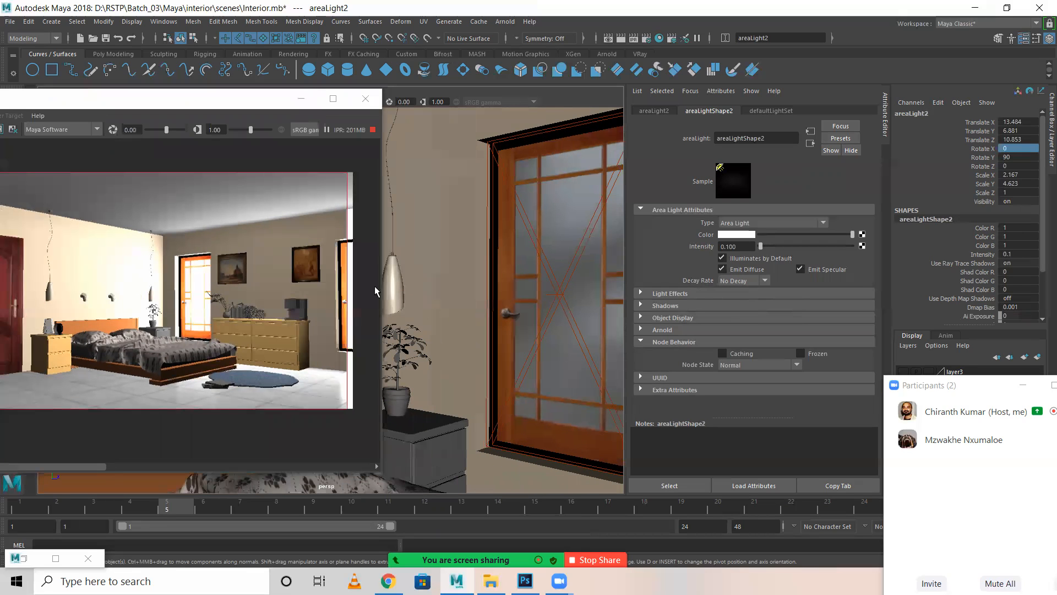
left_click(552, 294)
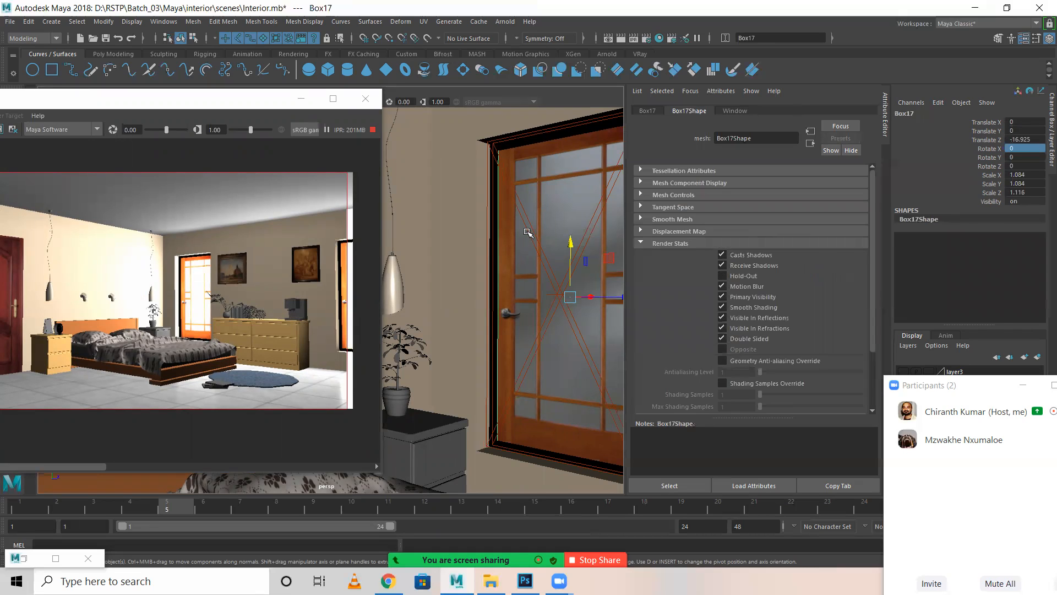
left_click(531, 232)
left_click(530, 225)
double_click(742, 247)
type("0.05")
key("Return")
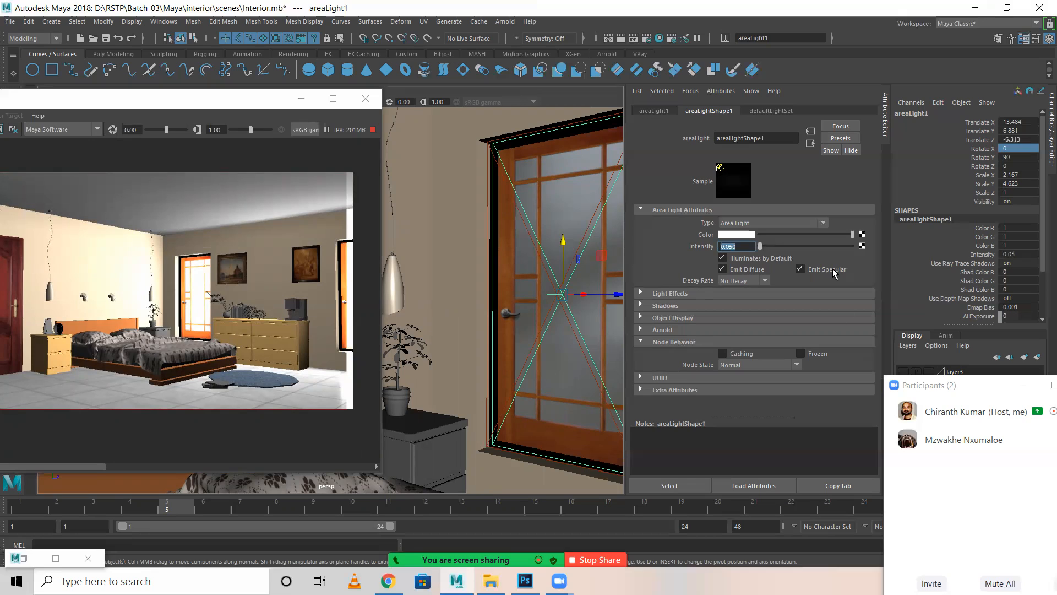
type("0.1")
key("Return")
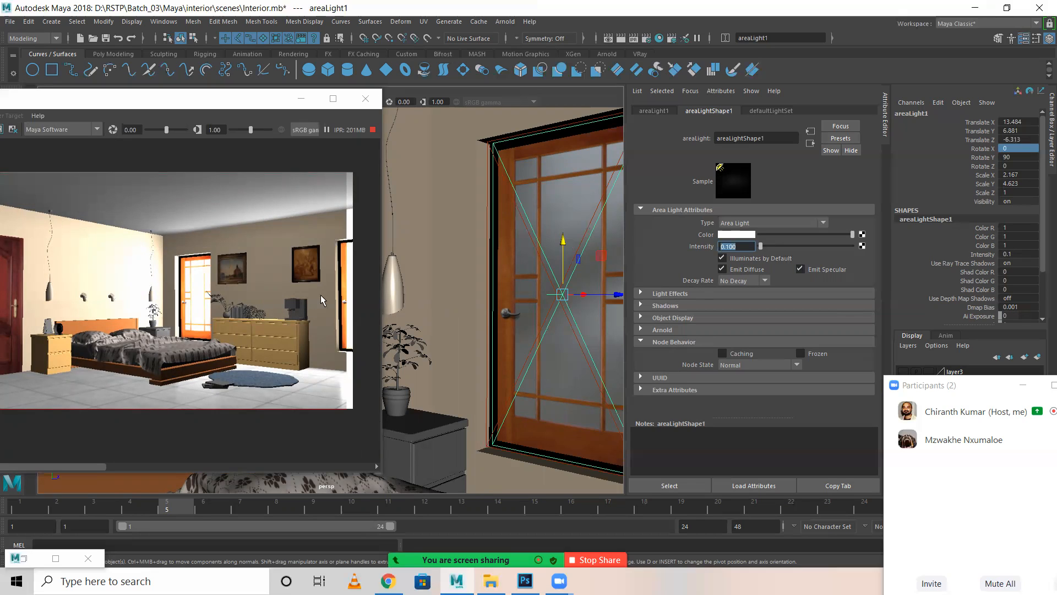
Step: Lower the intensity of the room-facing spot light in front of the dresser wall to 0.8
scroll(549, 334, "down", 4)
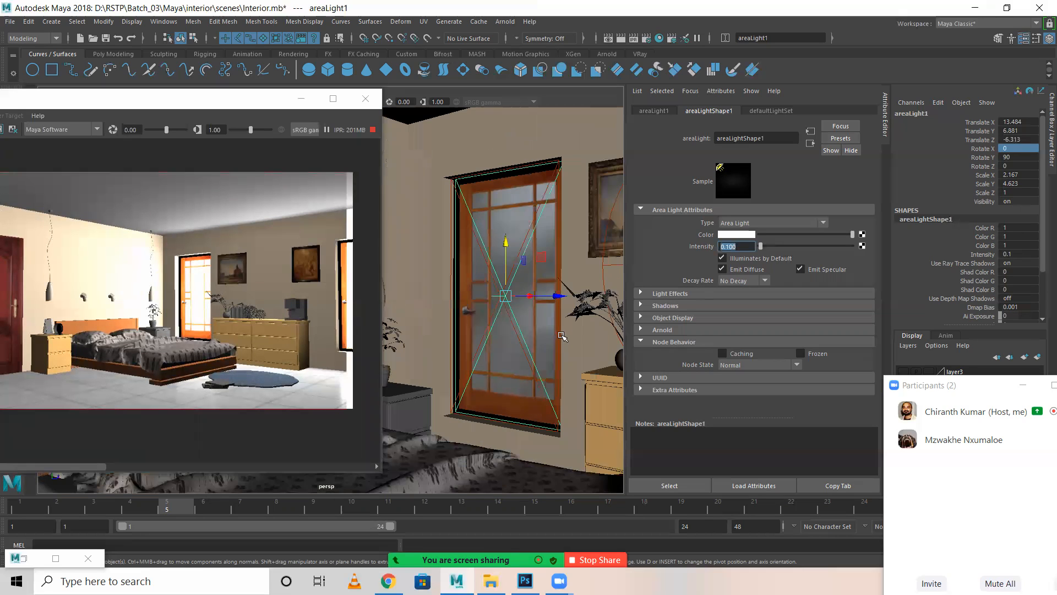
left_click(549, 276)
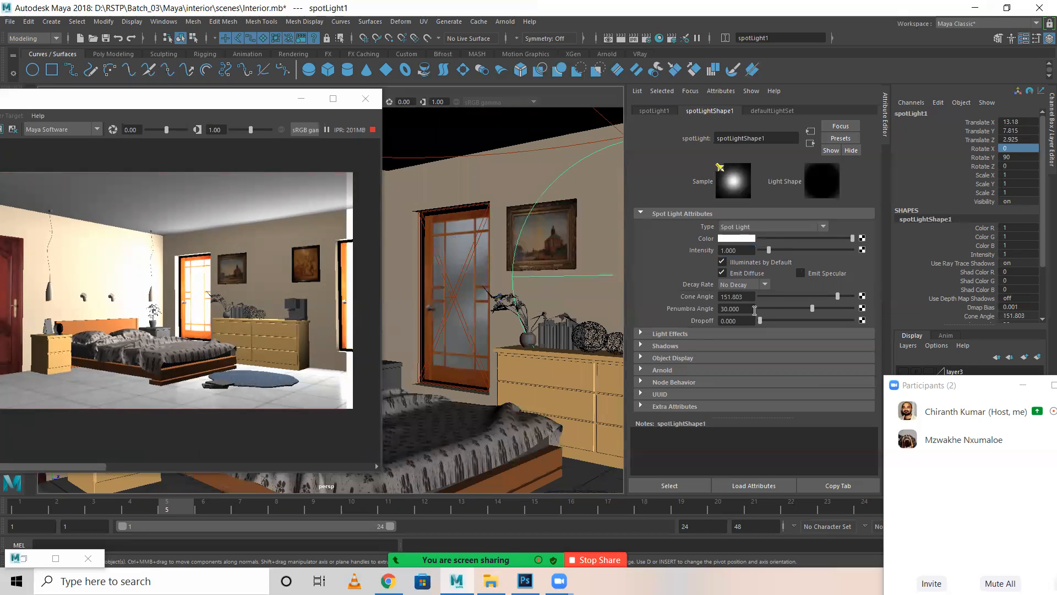
type("0.8")
key("Return")
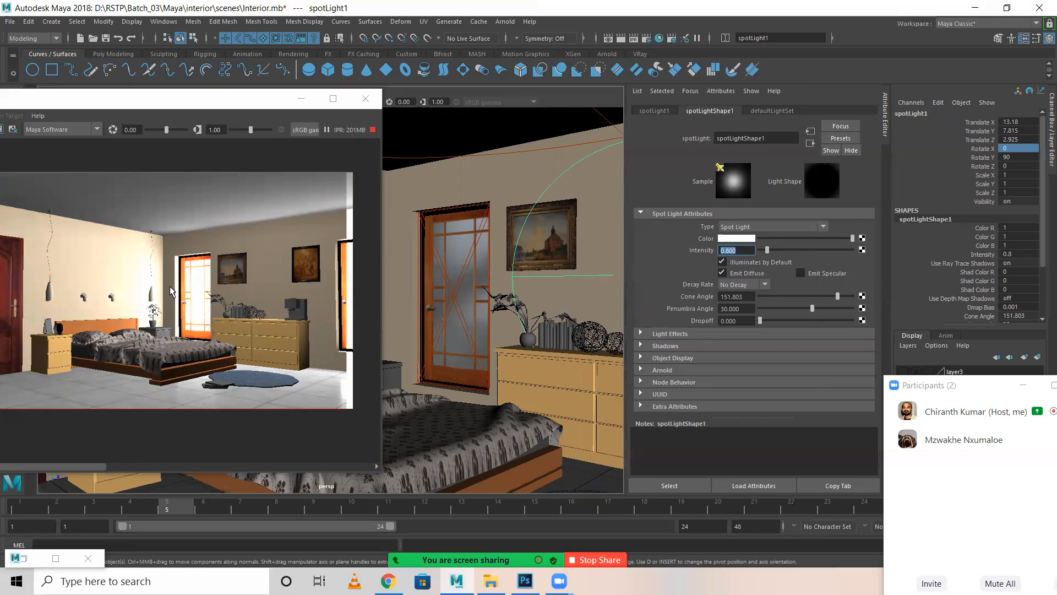
Step: Set the intensity of the room-facing area light at the door between bed and dresser to 0.05
left_click(461, 287)
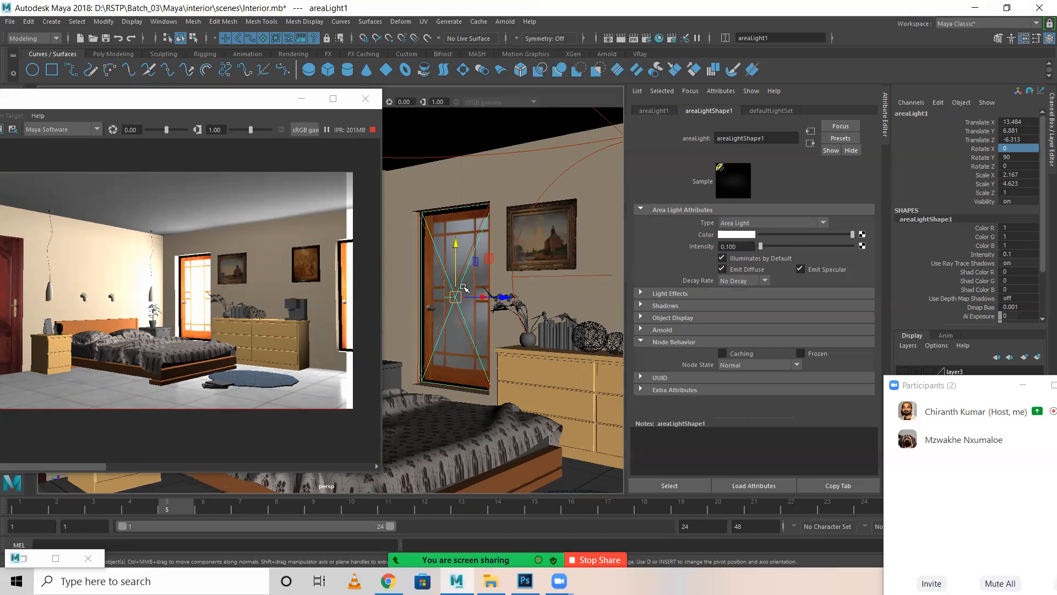
double_click(744, 245)
type("0.05")
key("Return")
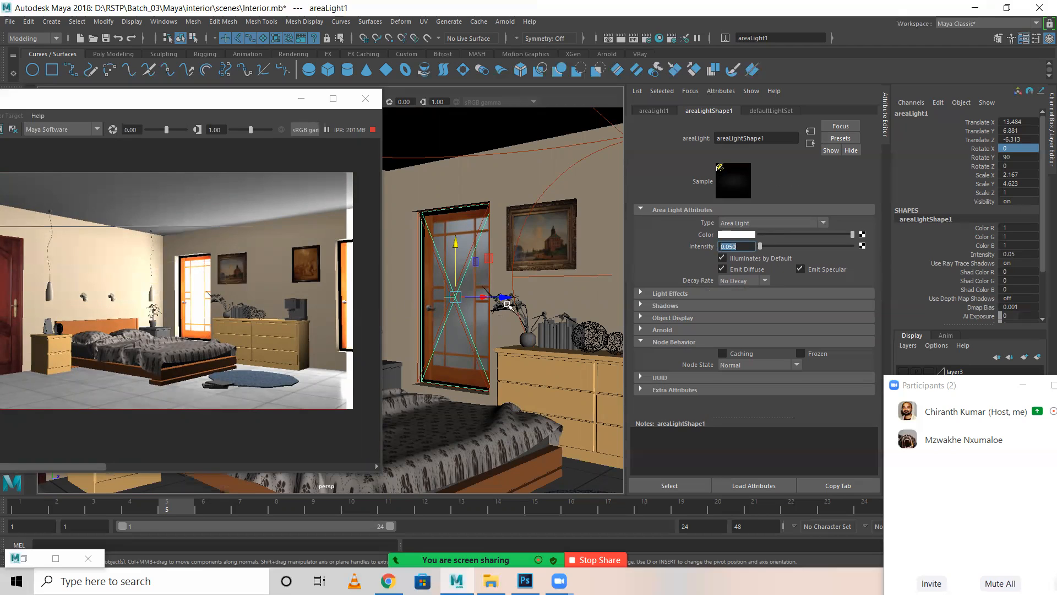
Step: Set the intensity of the room-facing area light at the glass door past the dresser to 0.05
scroll(504, 304, "down", 3)
mouse_move(505, 304)
middle_mouse_down("alt")
mouse_move(434, 303)
mouse_move(547, 344)
mouse_move(439, 304)
middle_mouse_up("alt")
scroll(560, 338, "up", 3)
left_click(483, 316)
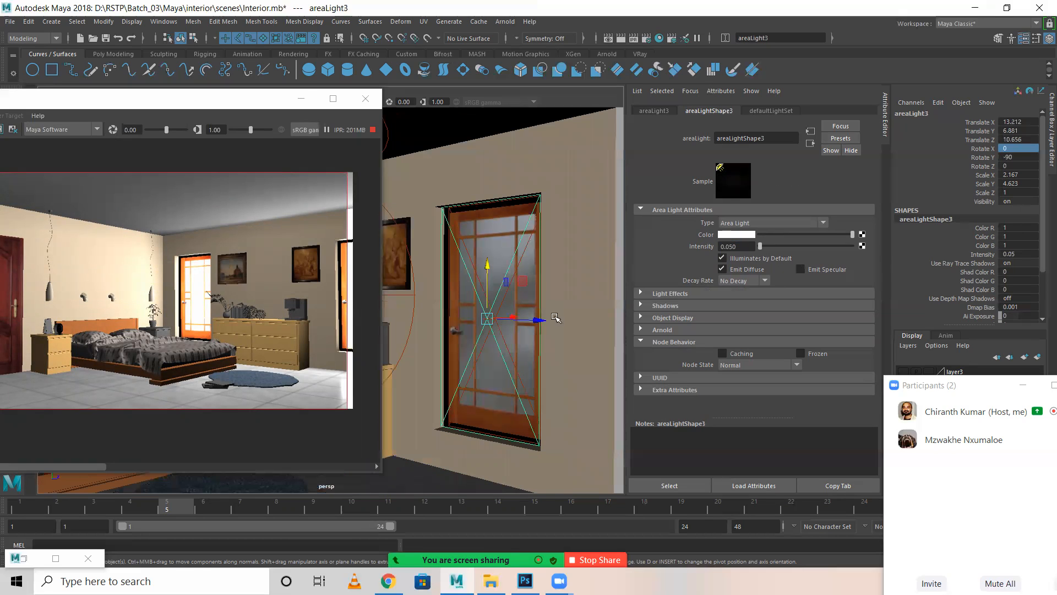
left_click_drag(737, 246, 678, 246)
type("0.05")
key("Return")
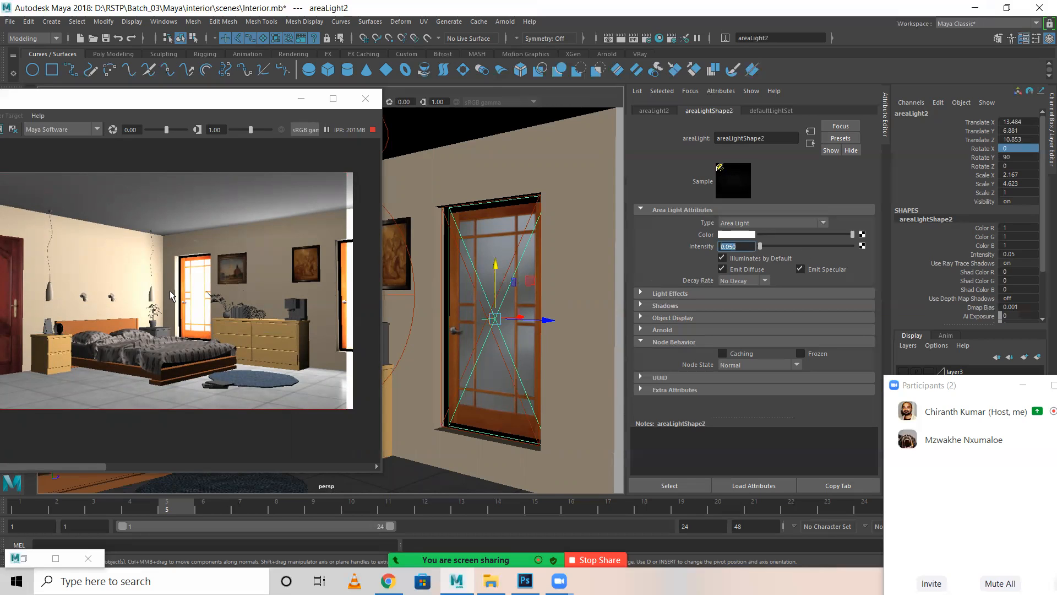
Step: Inspect the IPR render of the bedroom in the maximized Render View, then minimize it
left_click(298, 99)
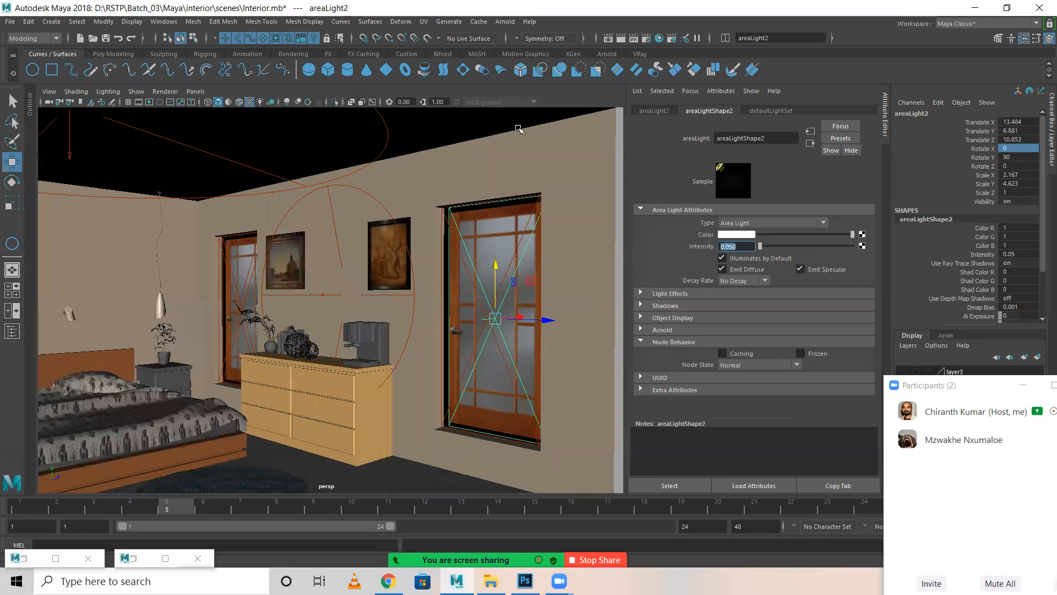
left_click(608, 38)
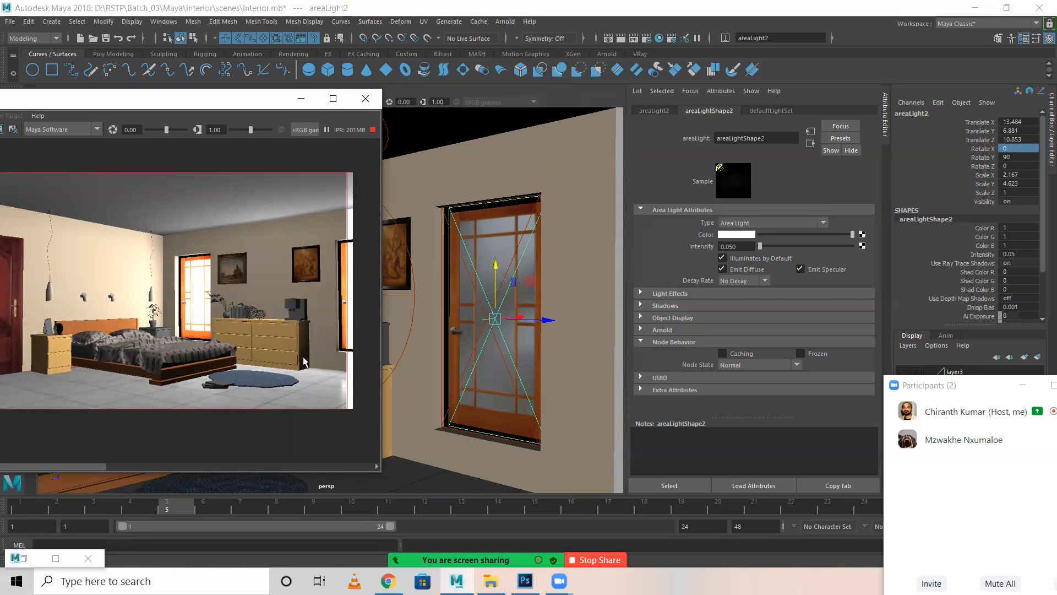
left_click(332, 98)
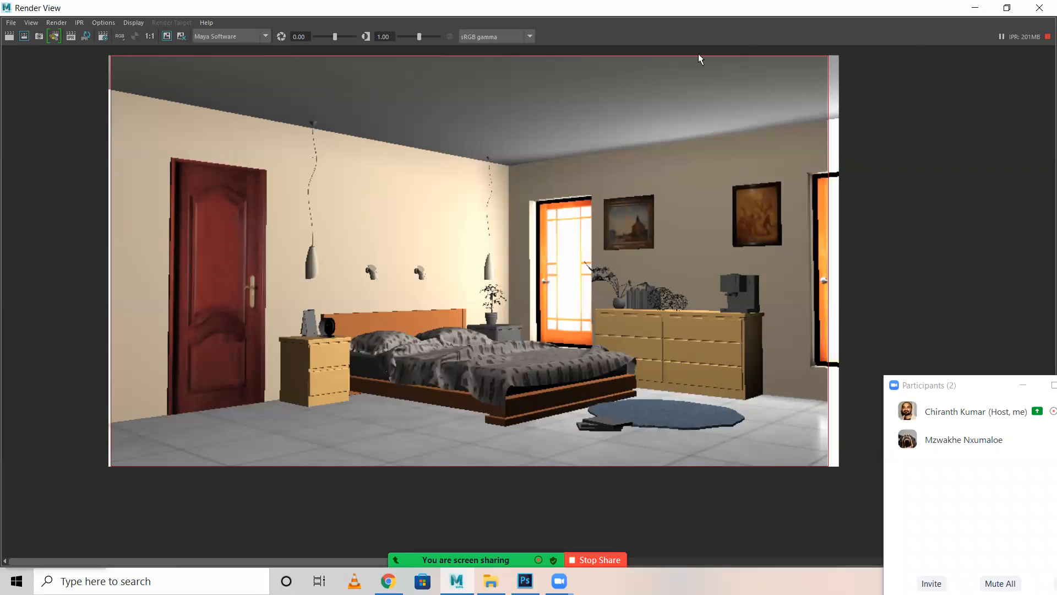
left_click(975, 9)
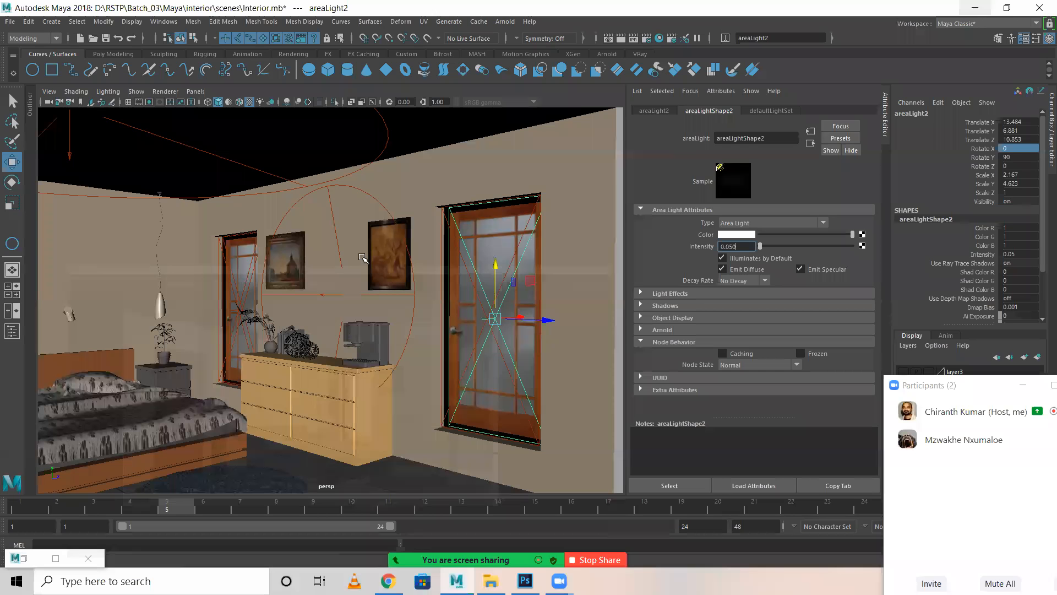
Step: Duplicate the room-facing spot light at the dresser wall and set the copy's Rotate Y to 0
left_click(326, 193)
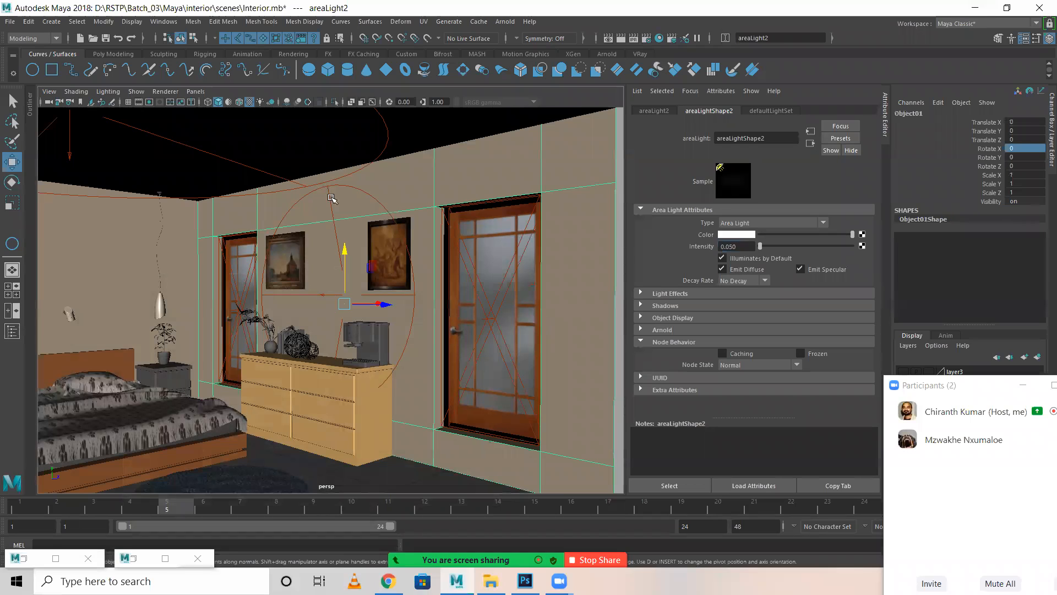
left_click(330, 192)
key("ctrl+d")
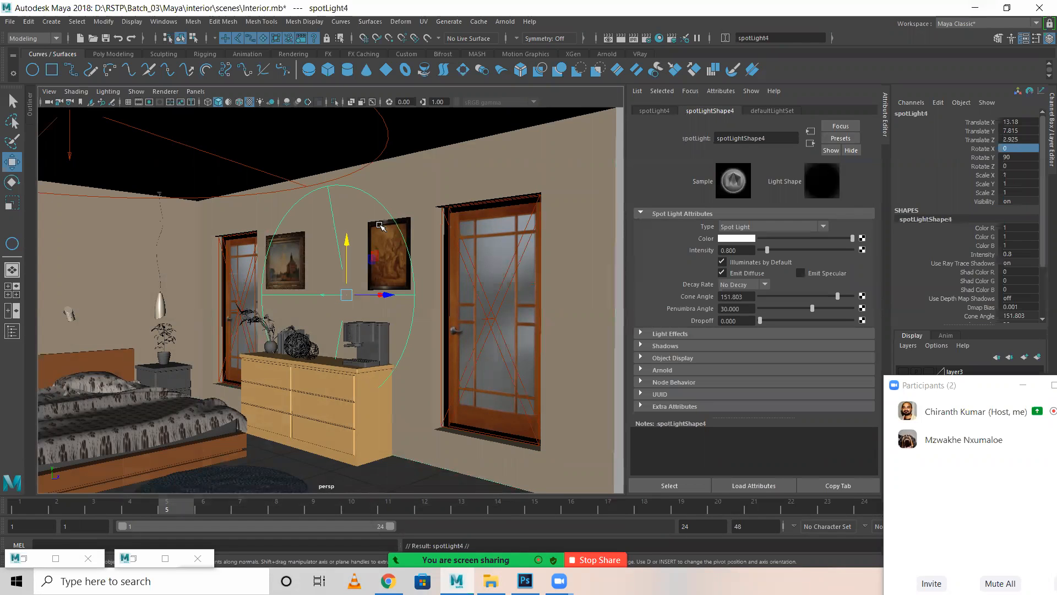
key("e")
left_click_drag(362, 294, 278, 294)
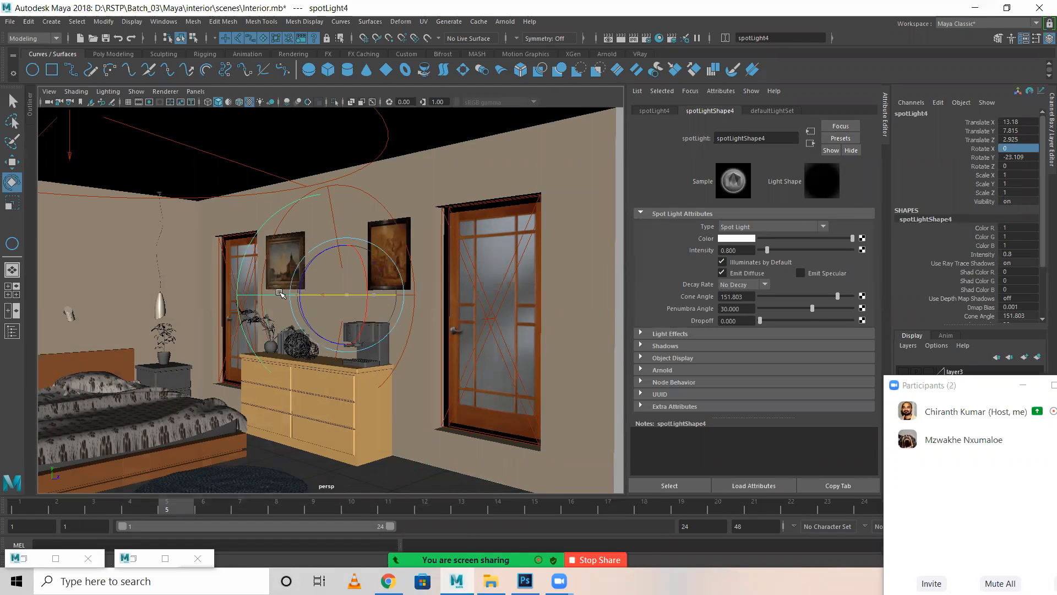
double_click(1028, 156)
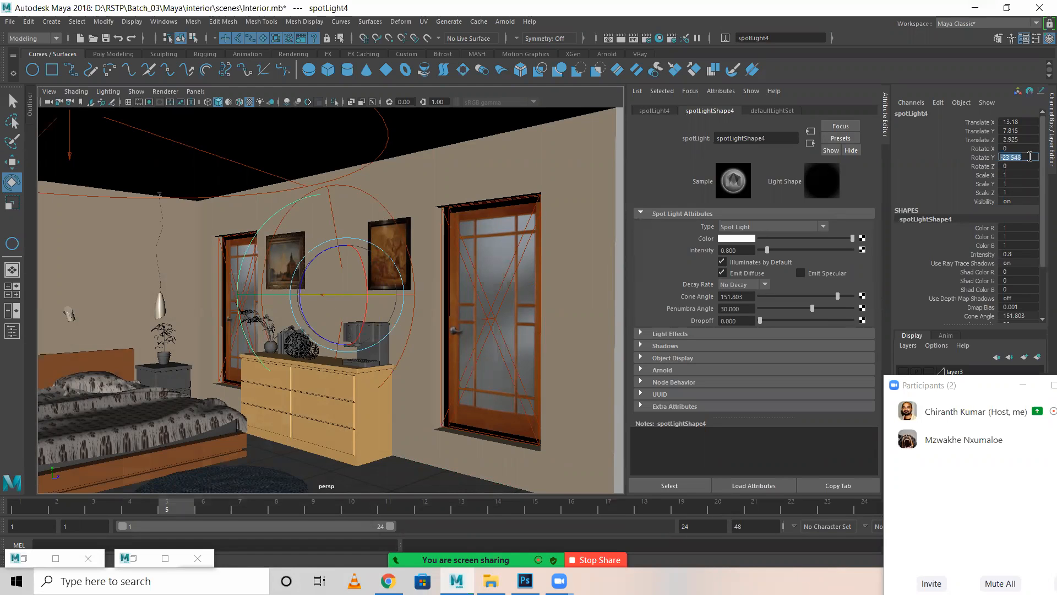
type("0")
key("Return")
key("w")
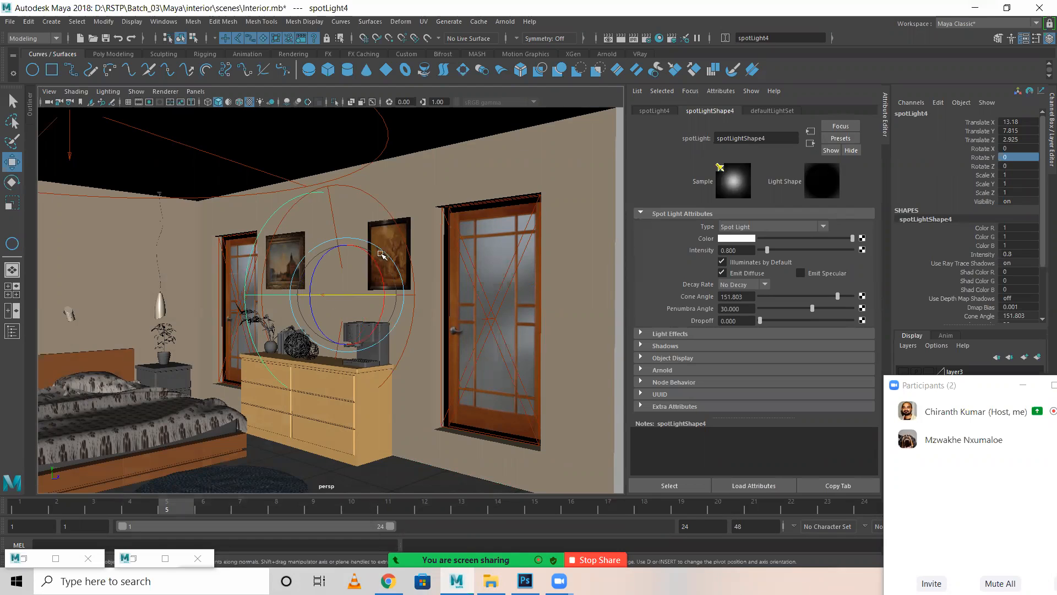
Step: Move the duplicated spot light to the room's open front at Translate X -1.425, Translate Z 17.038, and widen its cone angle to 159.393
scroll(386, 276, "down", 5)
left_click_drag(360, 335, 264, 325, "alt")
left_click_drag(420, 293, 273, 305)
scroll(297, 390, "down", 5)
left_click_drag(298, 390, 420, 380, "alt")
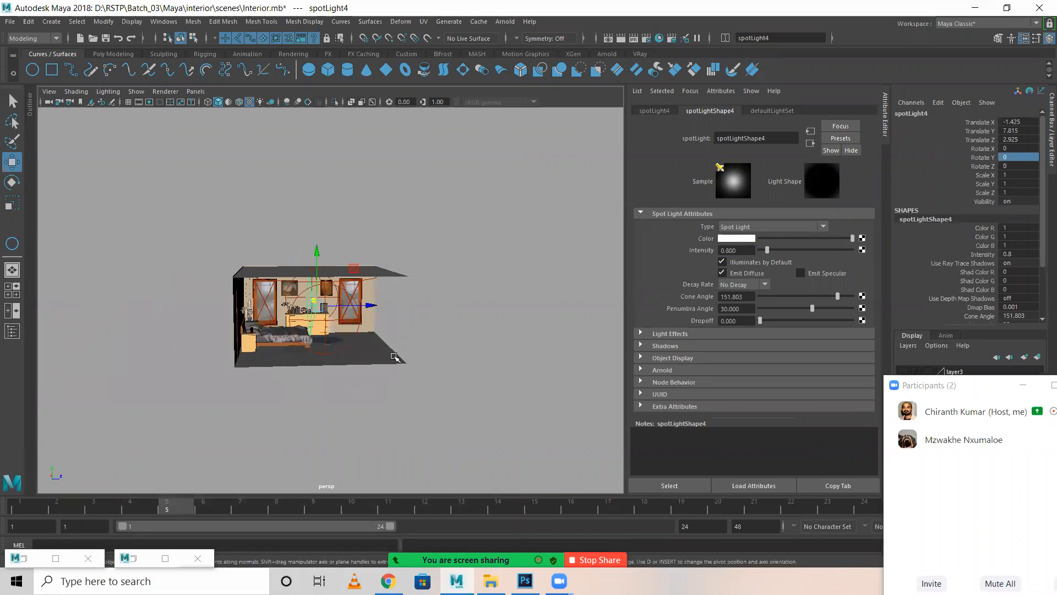
mouse_move(373, 306)
left_mouse_down()
mouse_move(458, 313)
mouse_move(385, 305)
left_mouse_up()
scroll(330, 303, "up", 5)
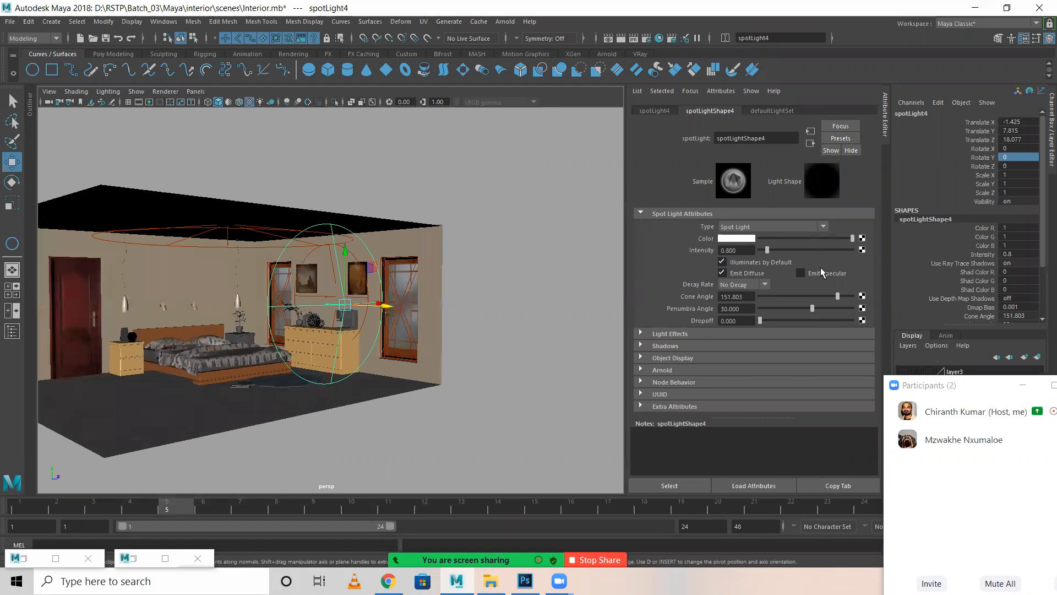
left_click_drag(845, 295, 848, 296)
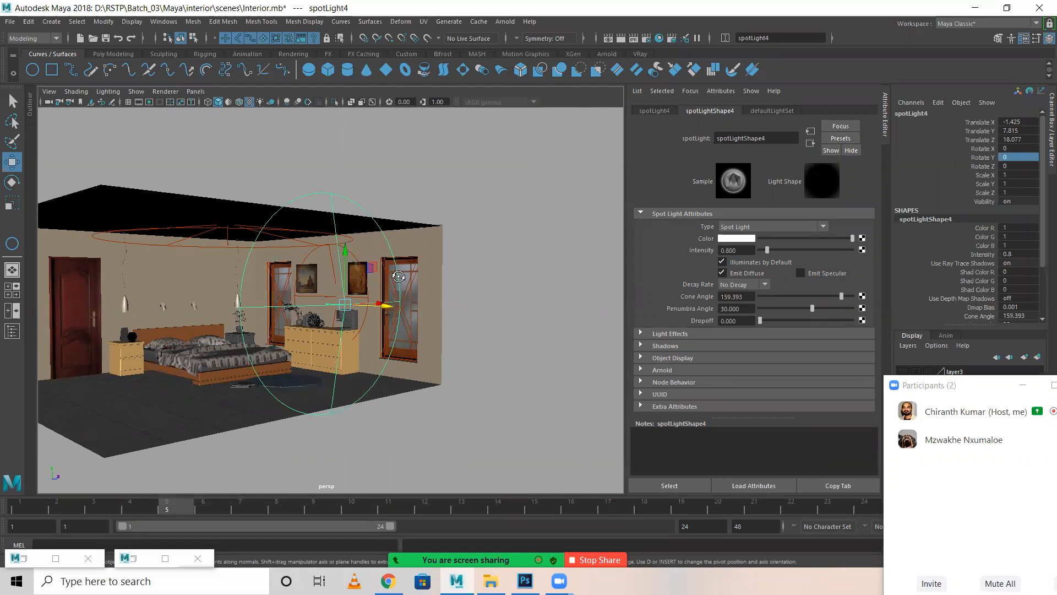
left_click_drag(458, 305, 527, 304, "alt")
left_click_drag(303, 292, 329, 295, "alt")
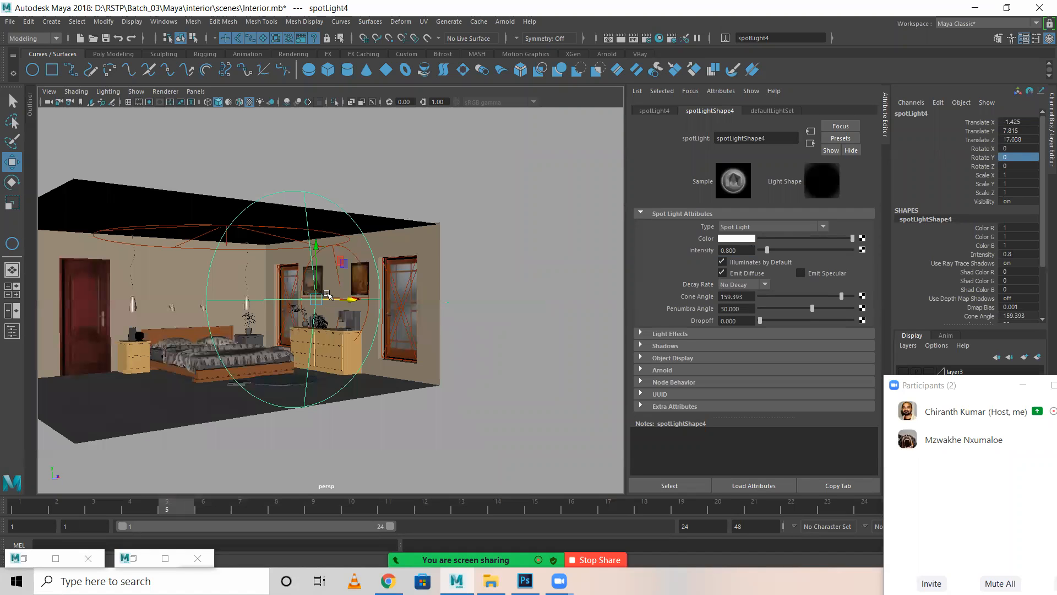
Step: Bring up the IPR Render View and lower the open-front spot light's intensity to 0.1
left_click(134, 561)
double_click(892, 12)
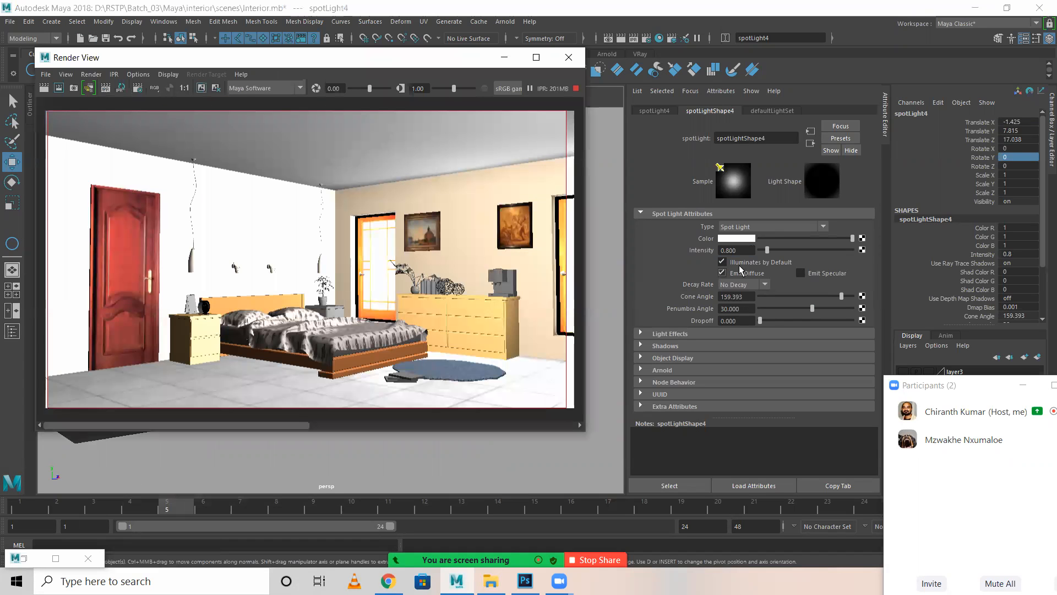
left_click_drag(696, 245, 675, 239)
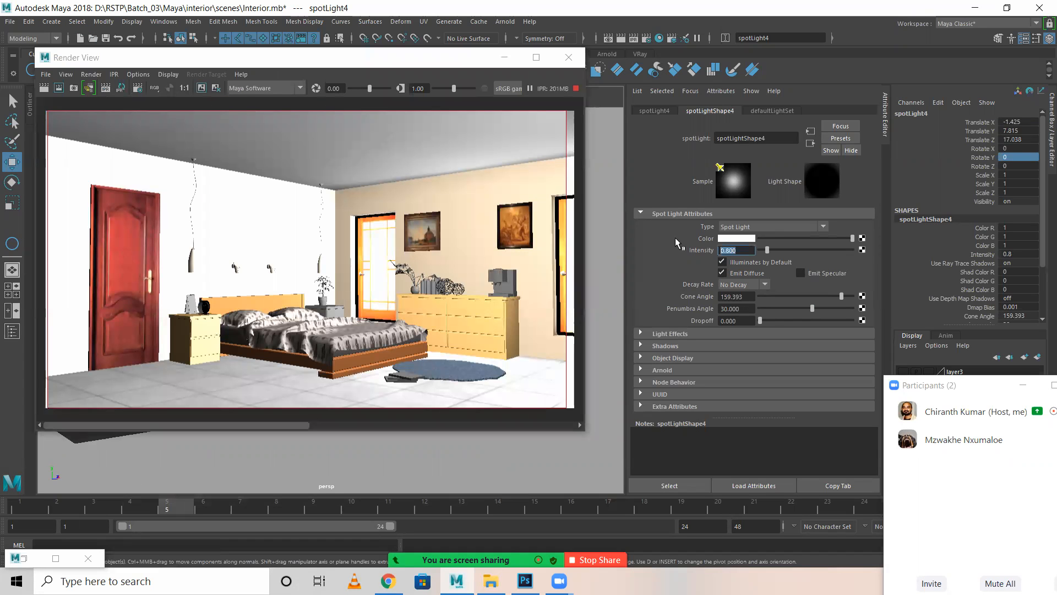
type("0.2")
key("Return")
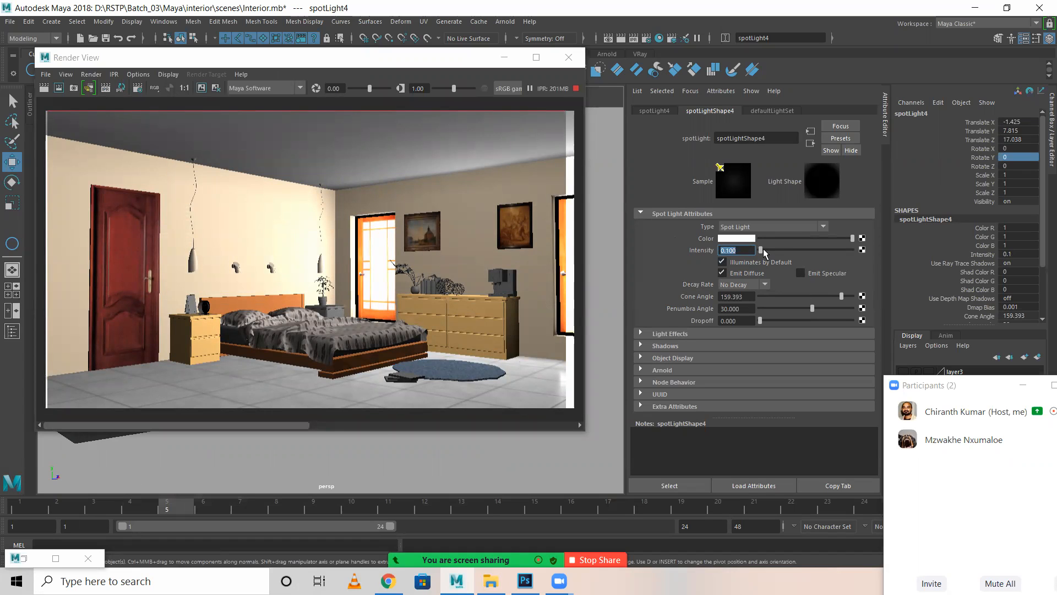
Step: Compare the IPR render with the open-front spot light's intensity at 0 and at 0.1
type("0")
key("Return")
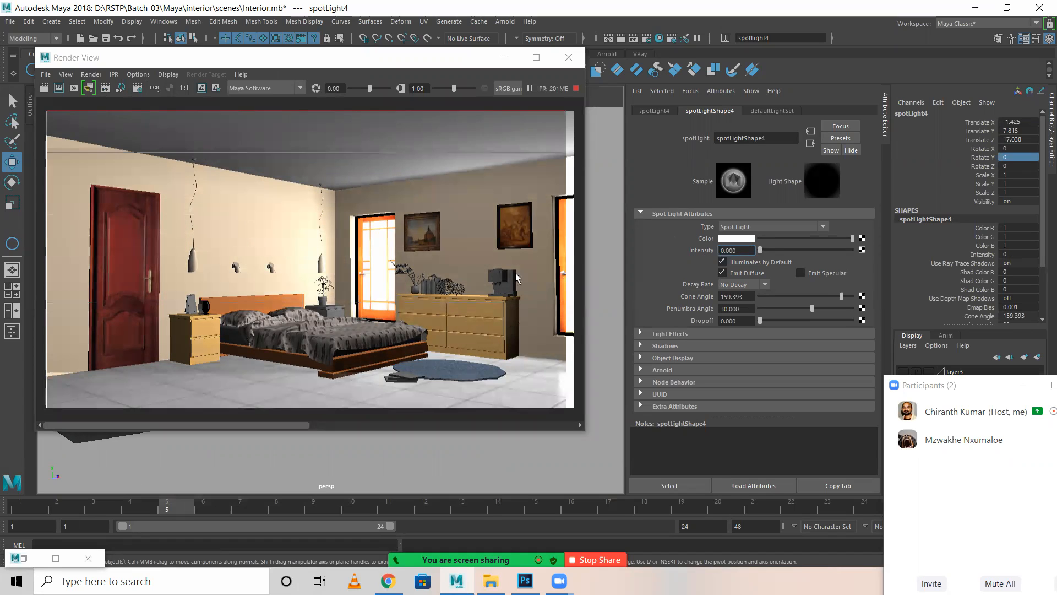
left_click_drag(748, 250, 697, 249)
type(".")
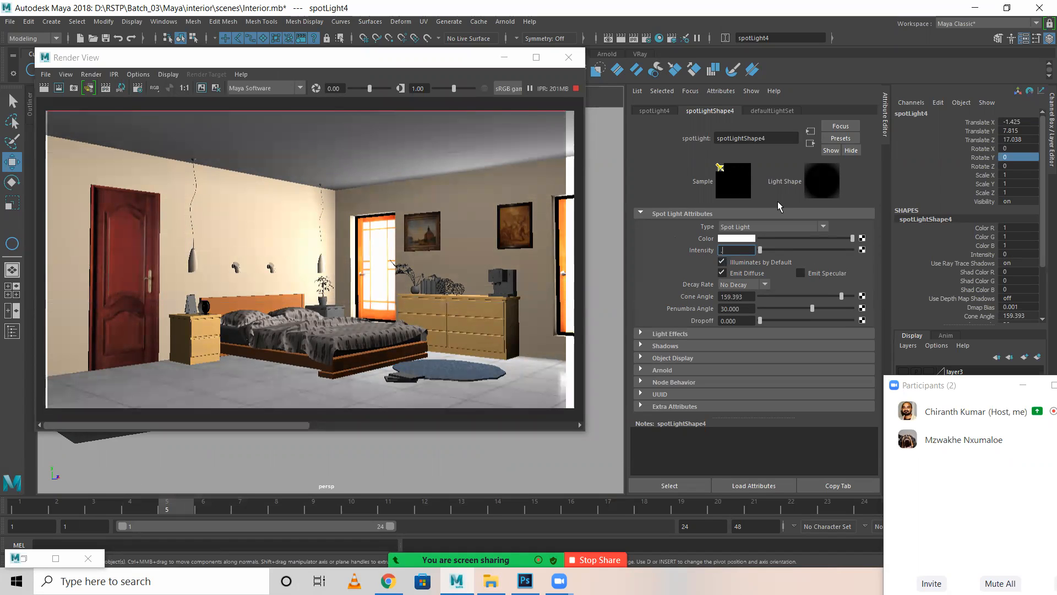
type("1")
key("Return")
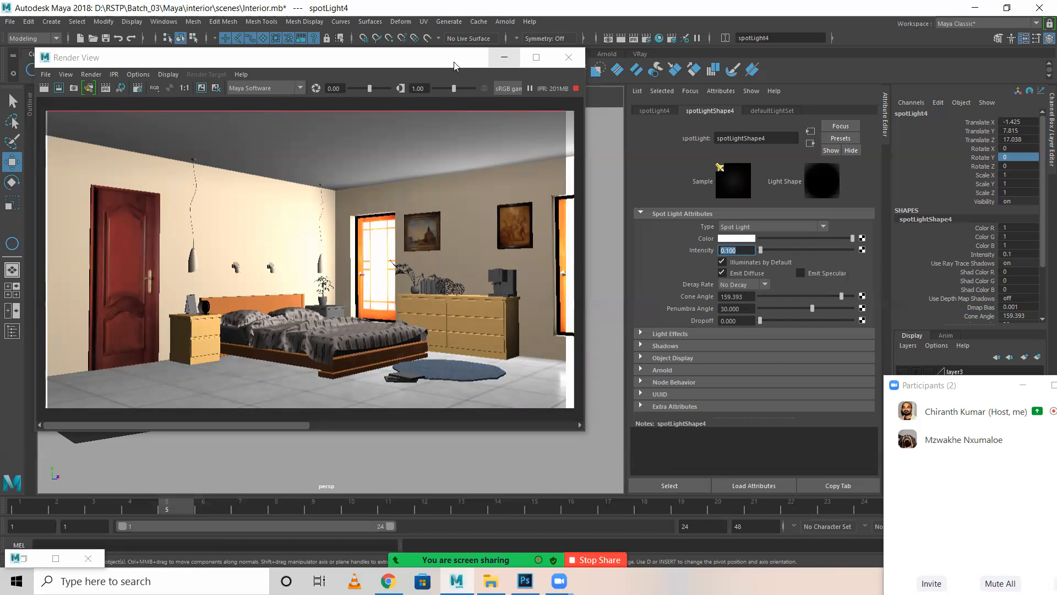
Step: Try an intensity of 0.6 on the room-facing spot light at the dresser wall
left_click_drag(439, 67, 418, 59)
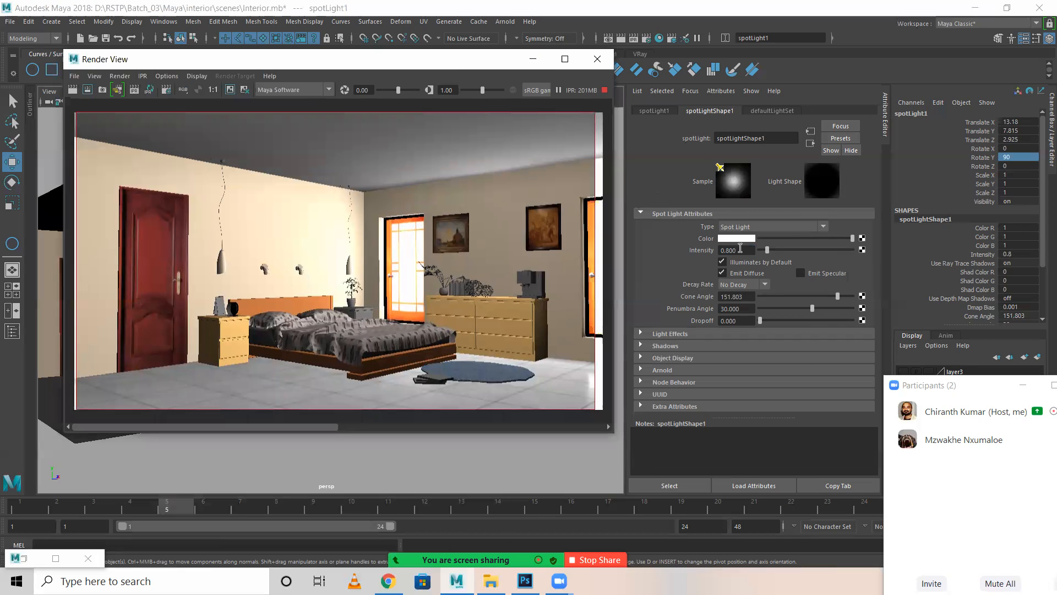
double_click(737, 250)
type("0.6")
key("Return")
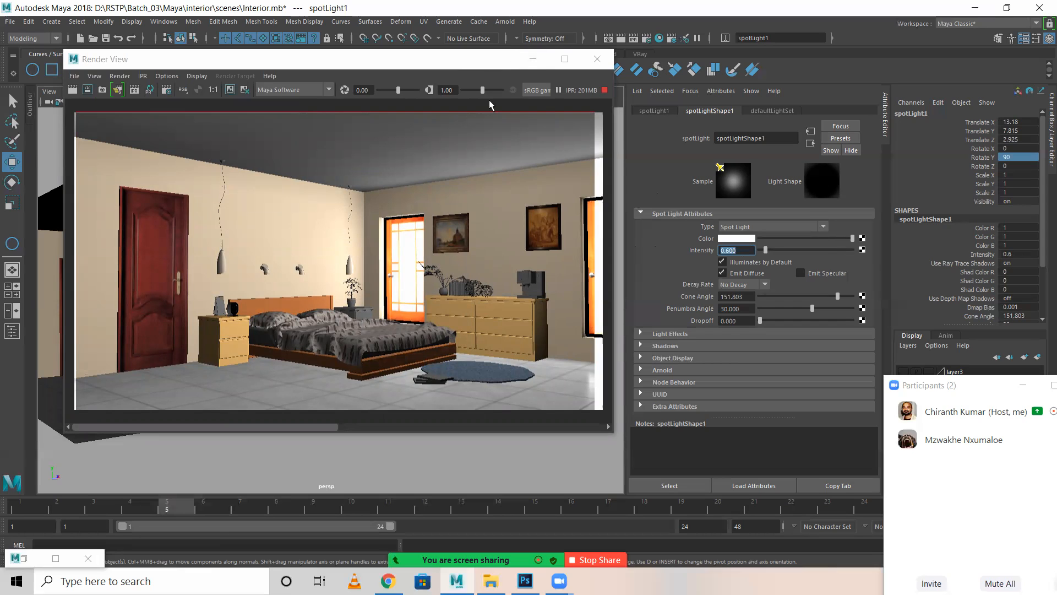
Step: Narrow the dresser-wall spot light's cone angle to 134.455 and bring the IPR render back into view
left_click_drag(468, 58, 435, 413)
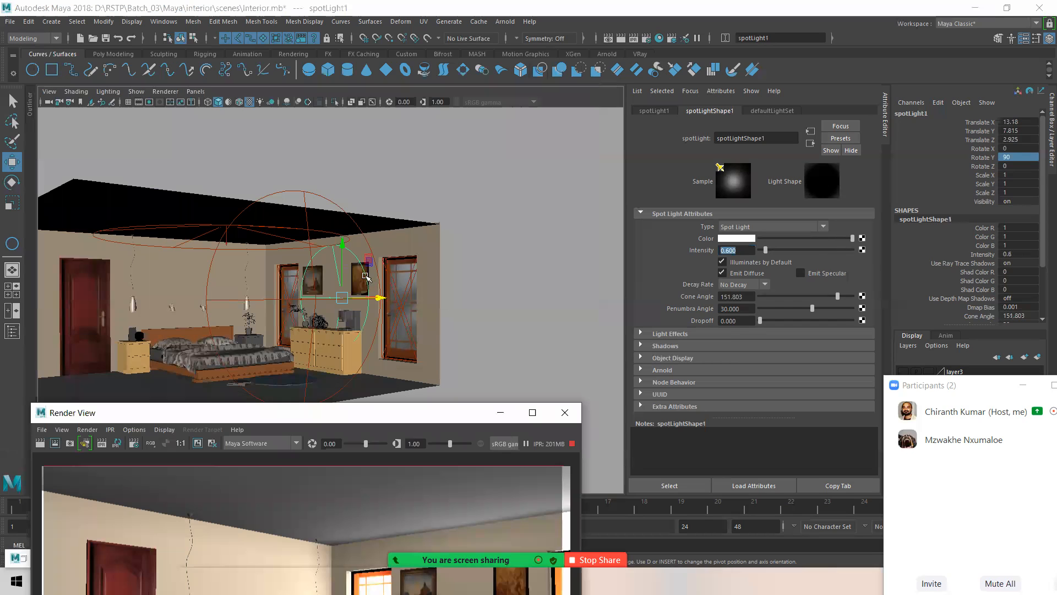
left_click_drag(837, 297, 829, 296)
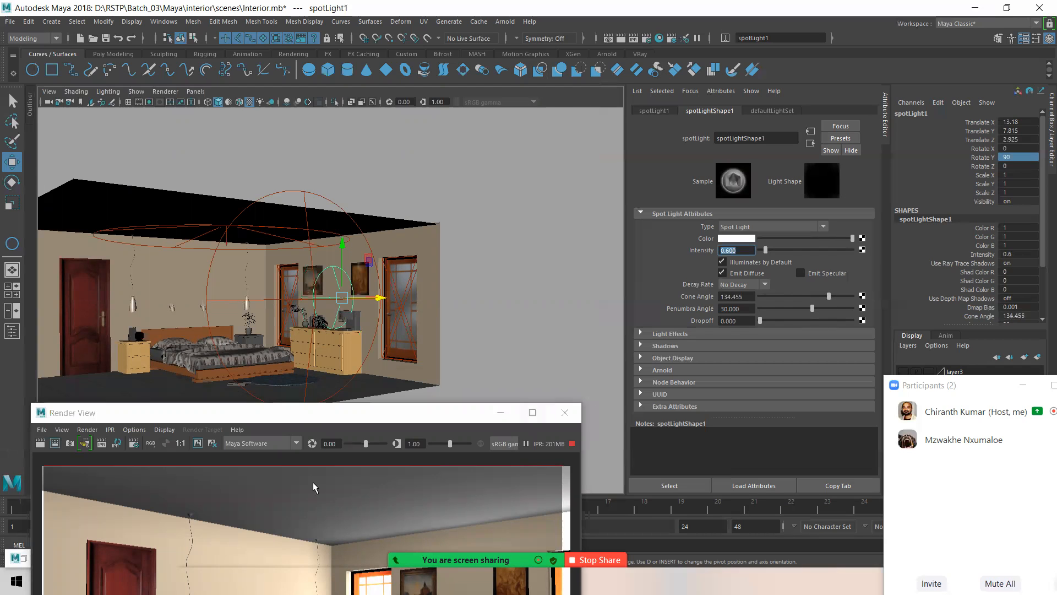
left_click(337, 414)
left_click_drag(378, 143, 389, 131)
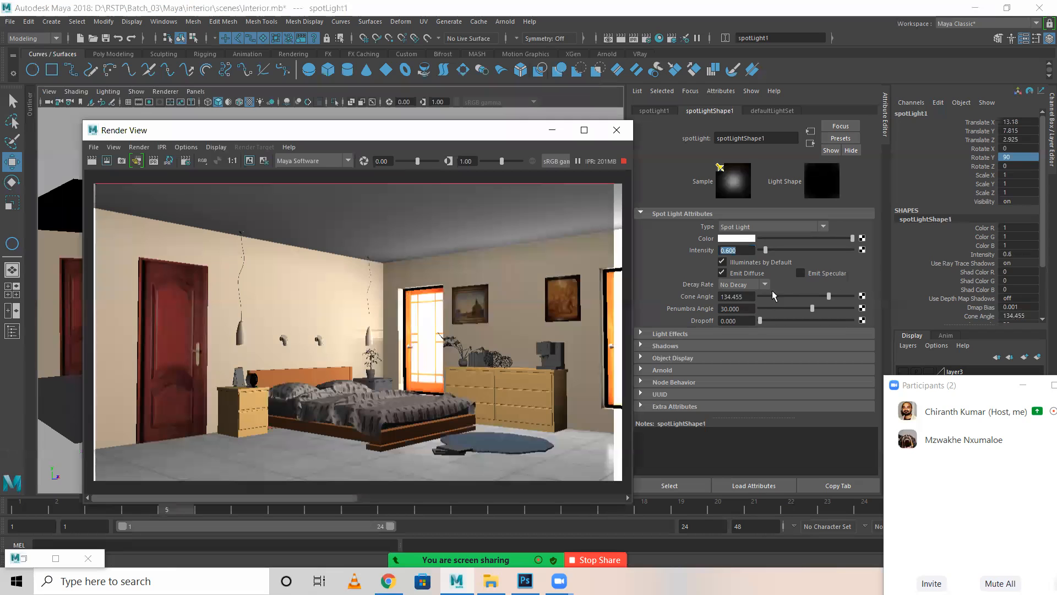
Step: Set the dresser-wall spot light's intensity to 0.8 and minimize the Render View
left_click(659, 241)
type("0.8")
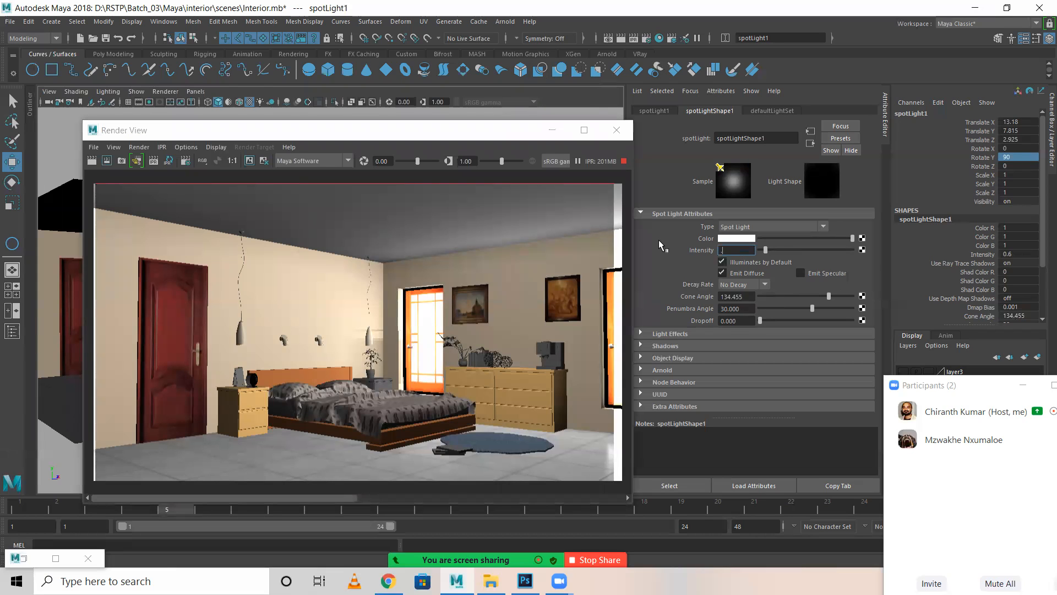
key("Return")
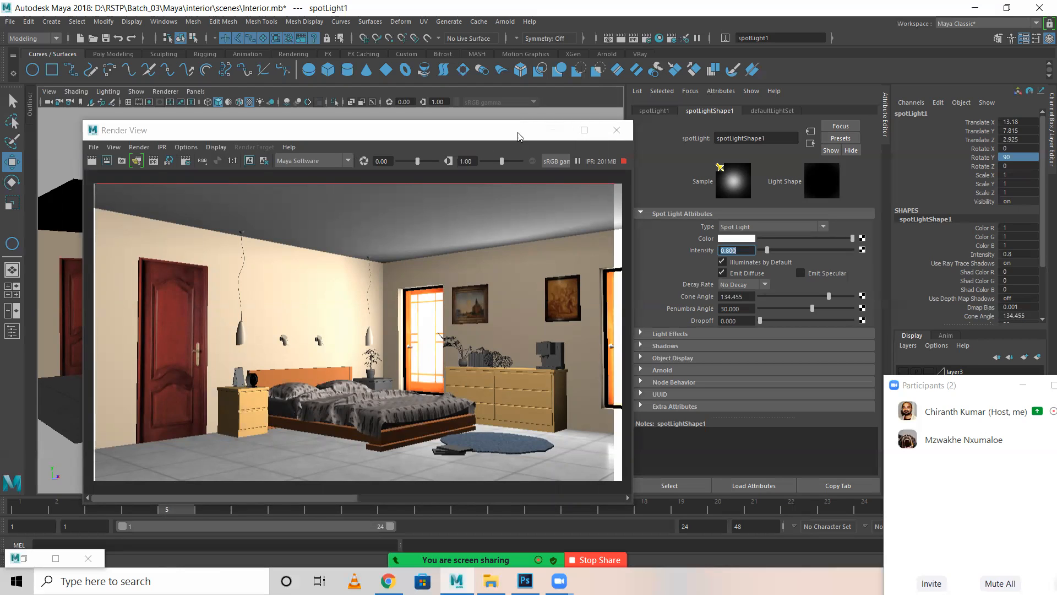
left_click(552, 130)
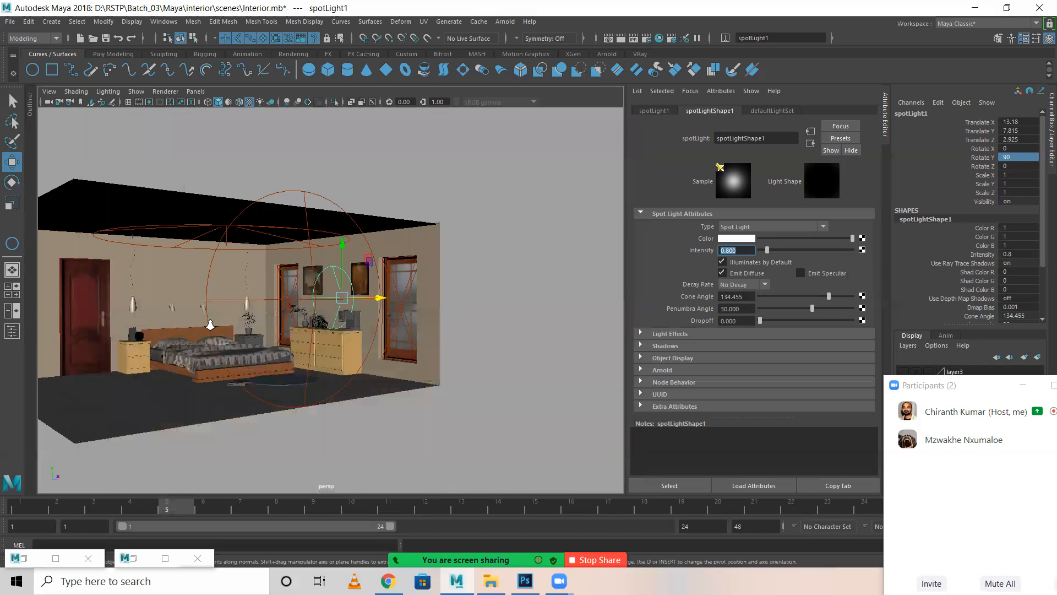
Step: Show the raytrace shadow attributes of the room-facing area light at the door between bed and dresser
scroll(587, 341, "up", 5)
scroll(184, 335, "up", 8)
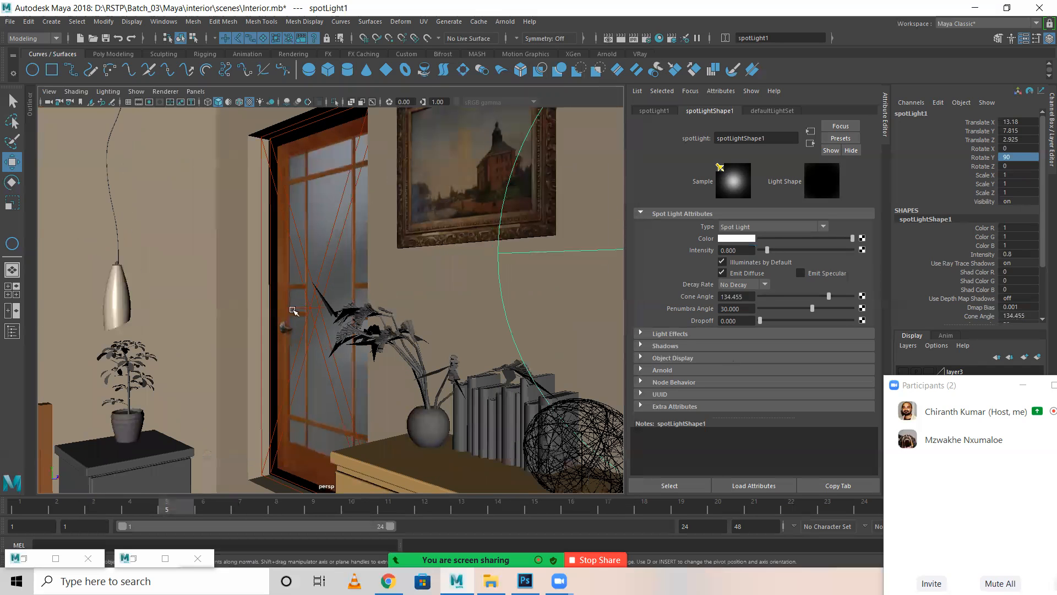
left_click(297, 307)
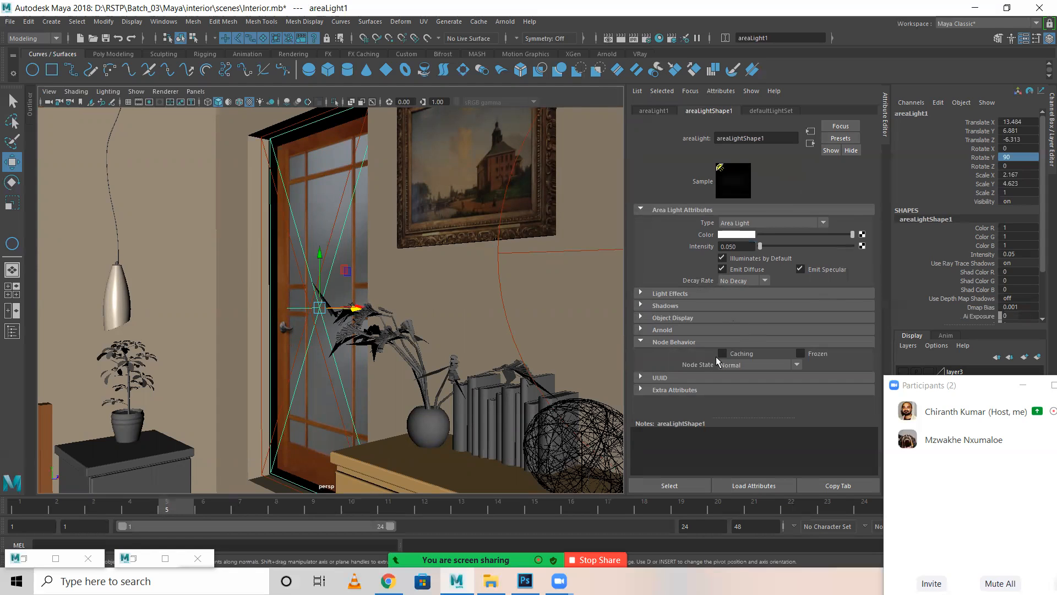
left_click(666, 306)
left_click(718, 319)
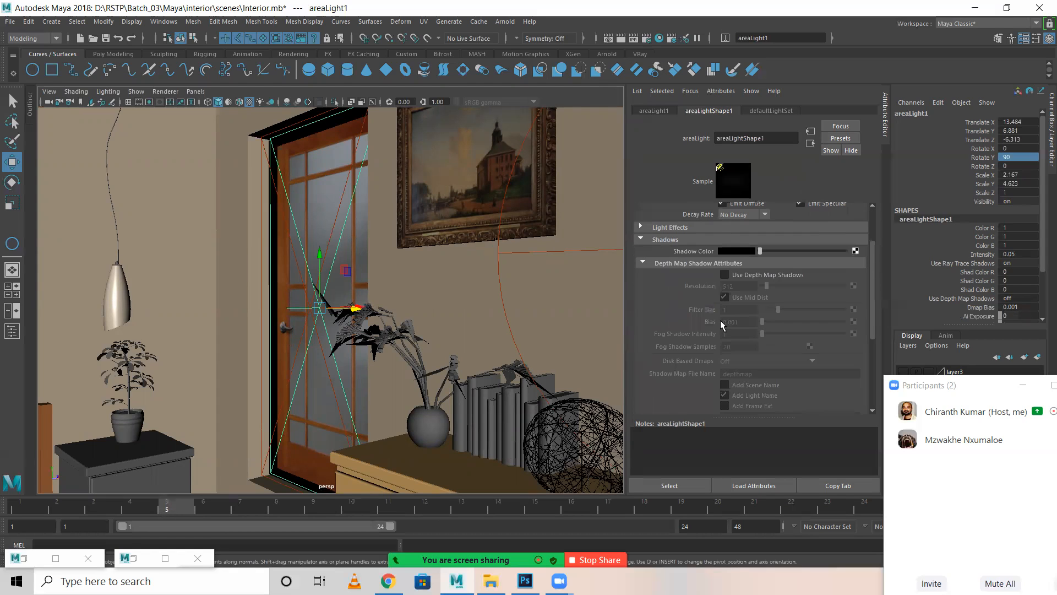
scroll(747, 306, "down", 3)
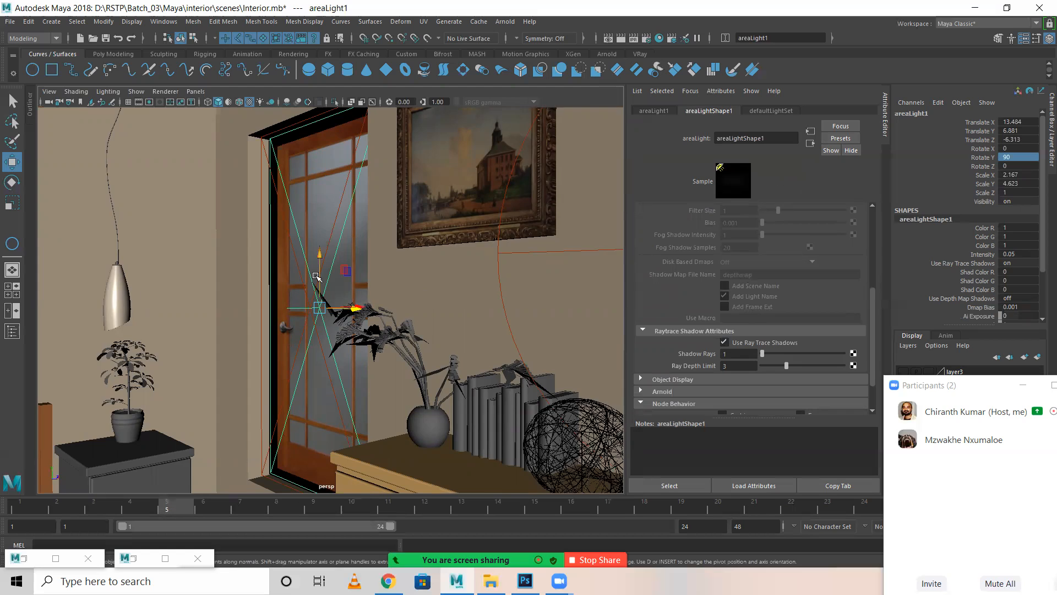
Step: Turn off ray trace shadows for the outward-facing area light at the glass door past the dresser
scroll(407, 293, "down", 5)
scroll(560, 296, "down", 4)
middle_click_drag(560, 296, 187, 283, "alt")
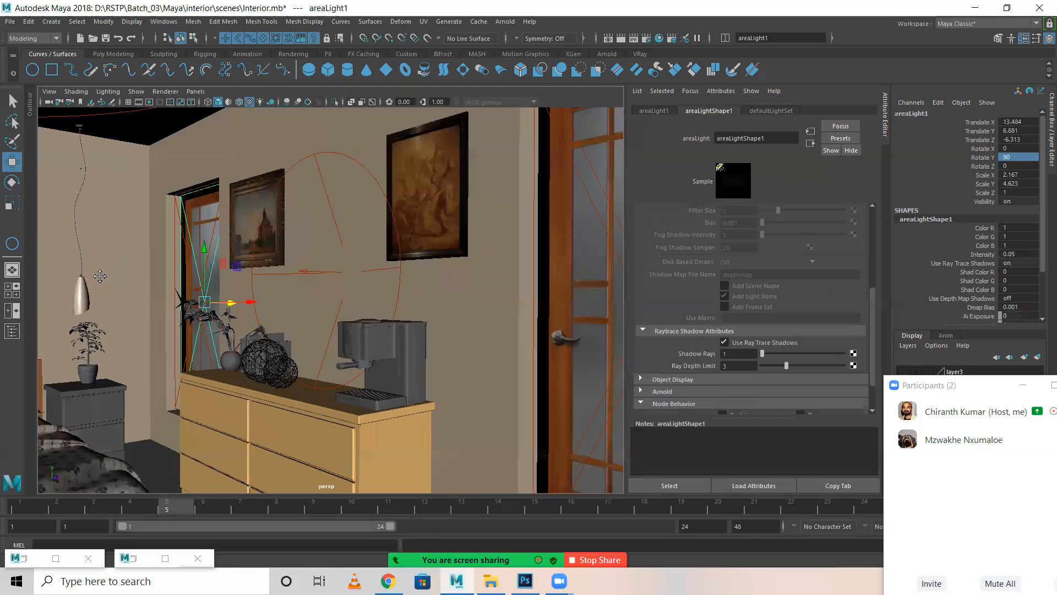
left_click(434, 302)
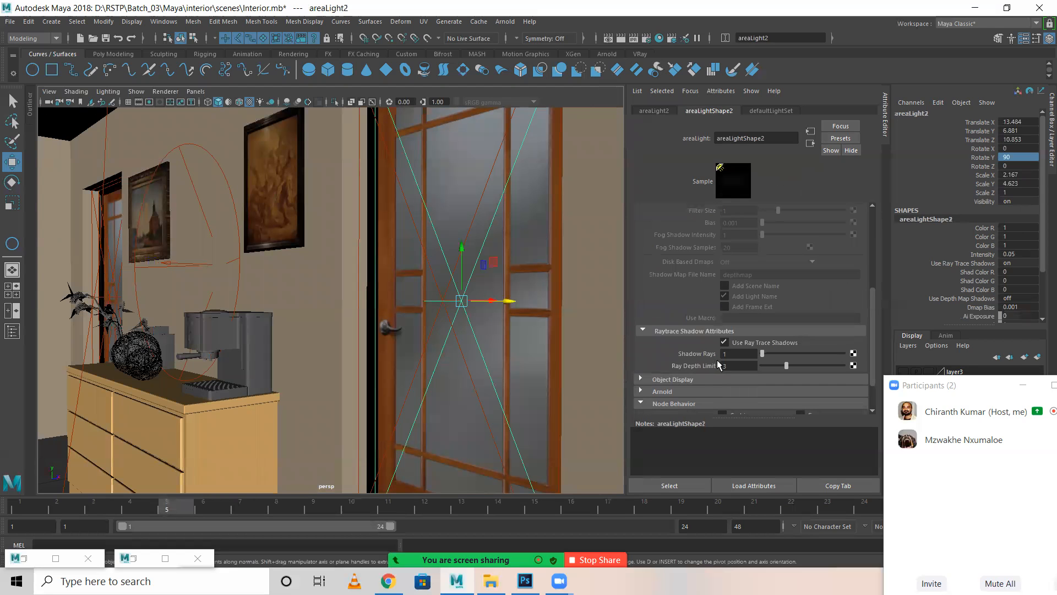
key("shift+d")
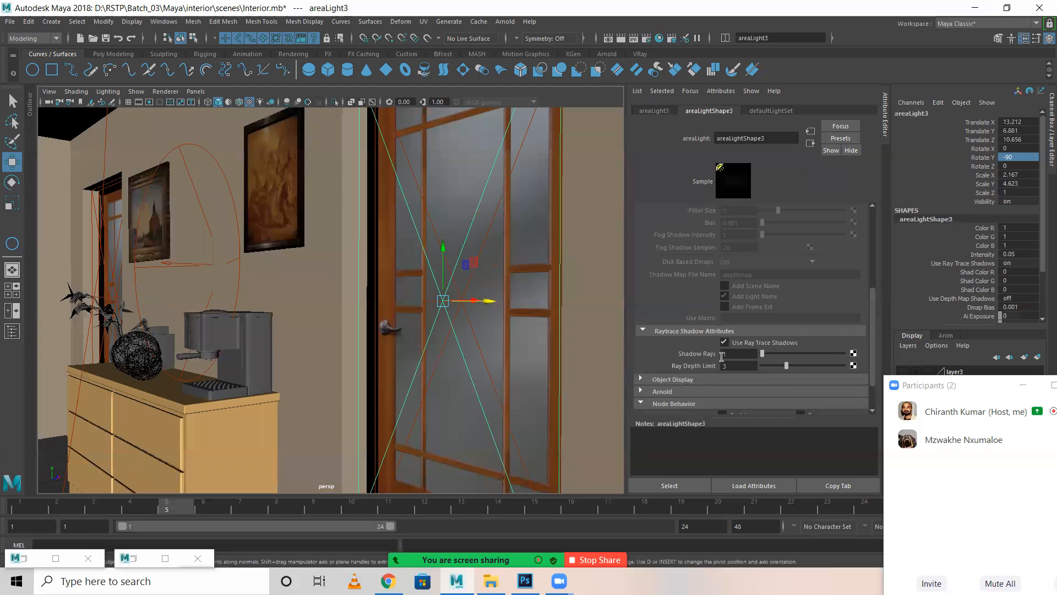
left_click(725, 342)
key("f")
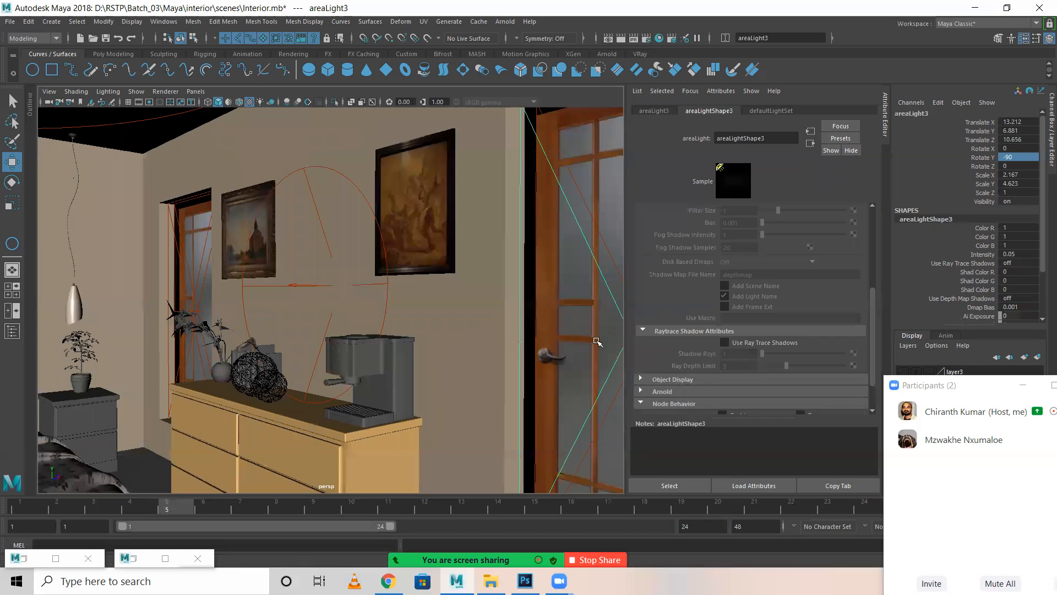
Step: Check the shadow option of the outward-facing area light between bed and dresser, and turn off ray trace shadows for the dresser-wall spot light
left_click(227, 287)
left_click(234, 290)
left_click(228, 284)
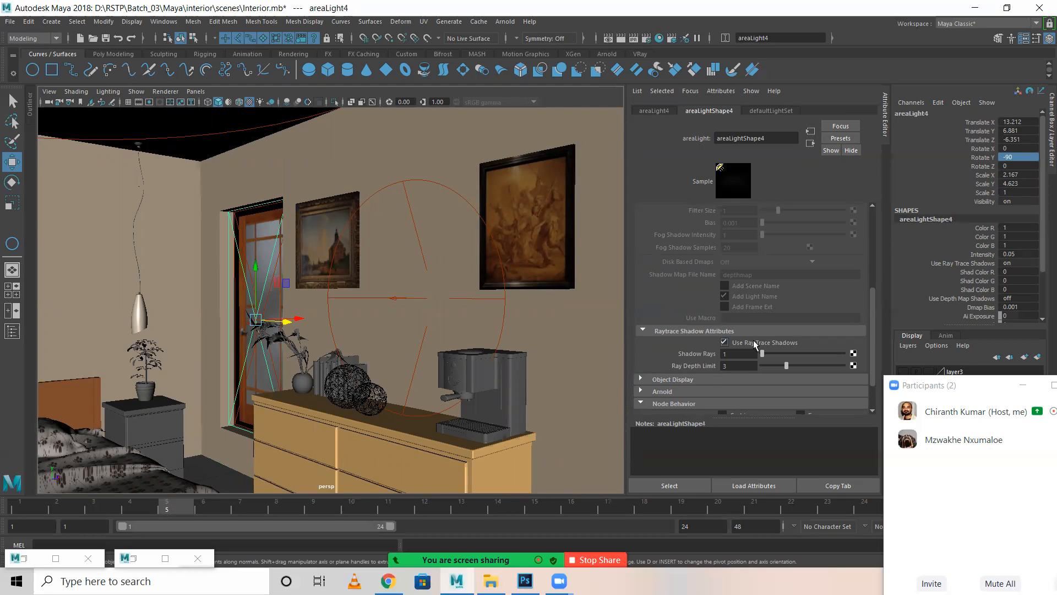
left_click(424, 256)
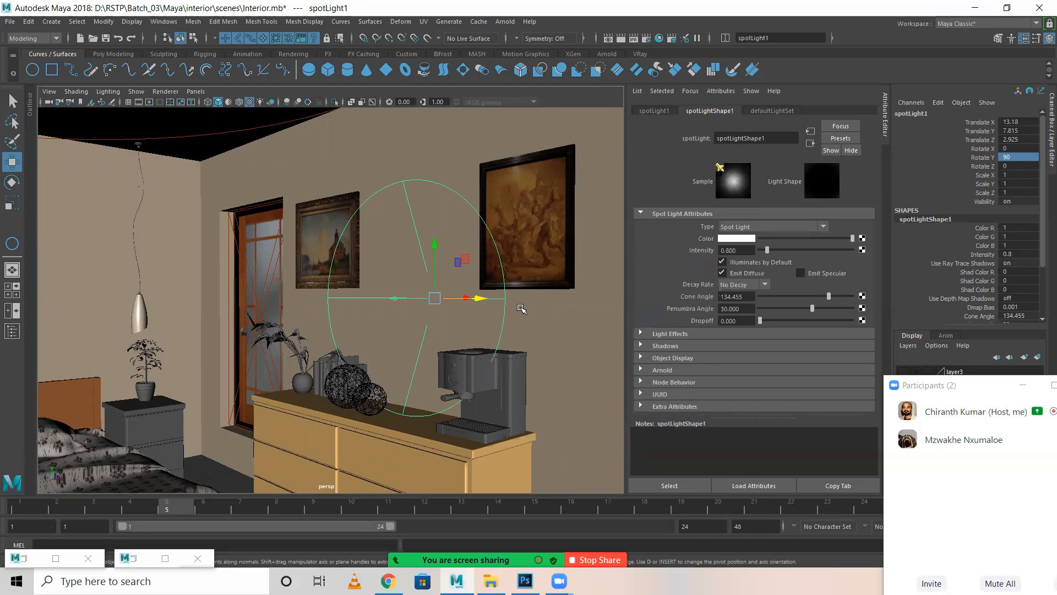
left_click(664, 347)
scroll(737, 379, "down", 5)
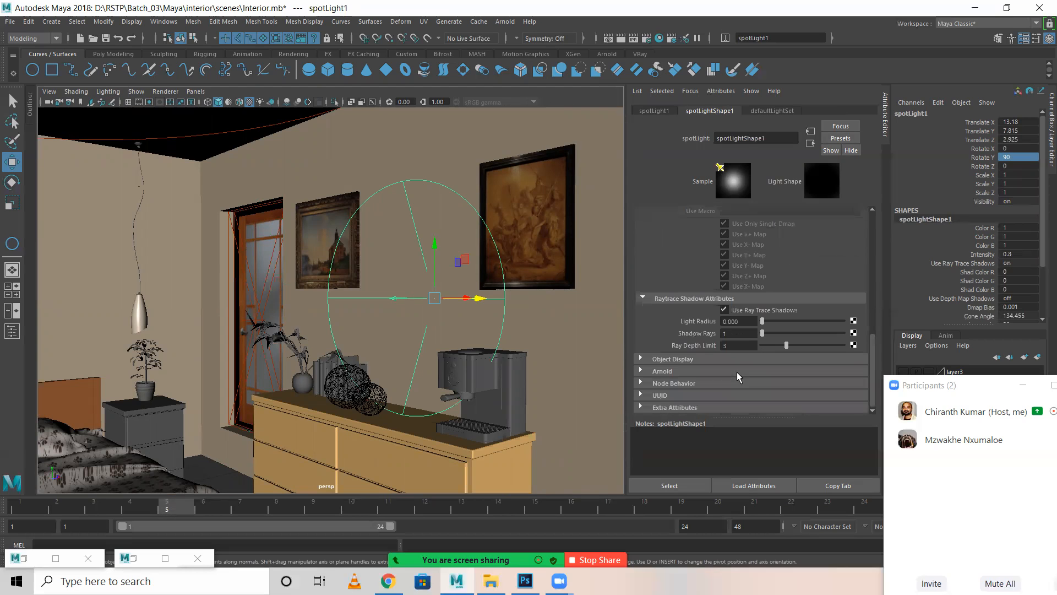
left_click(724, 310)
Step: Turn off ray trace shadows for the downward-facing ceiling spot light
right_click_drag(355, 330, 318, 334, "alt")
scroll(317, 334, "down", 6)
scroll(317, 334, "up", 4)
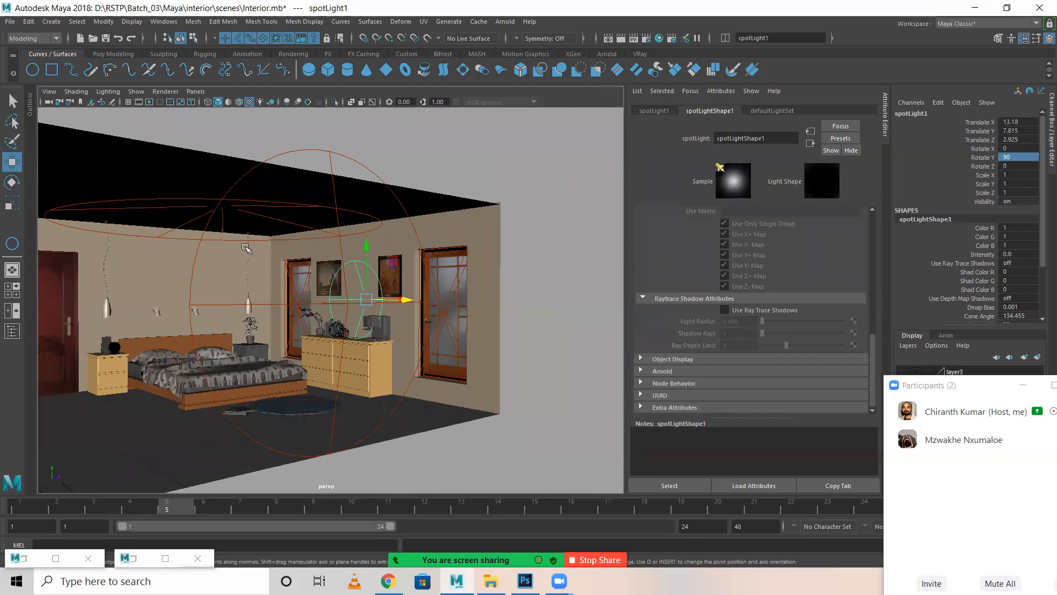
left_click(168, 199)
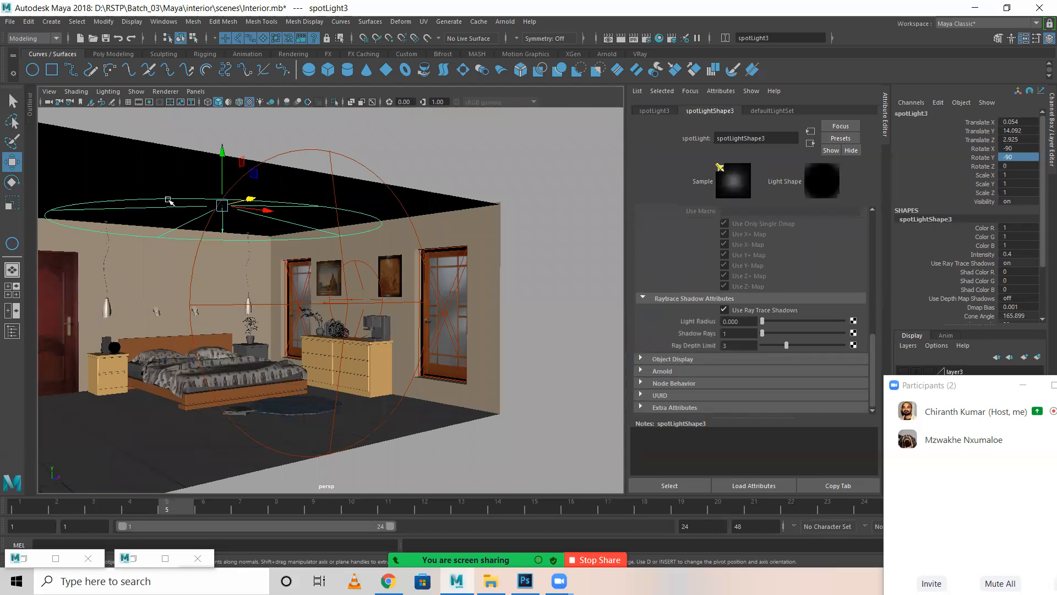
left_click(725, 309)
Step: Turn off ray trace shadows for the open-front spot light and the spot light at the wall beside the red door
left_click(305, 299)
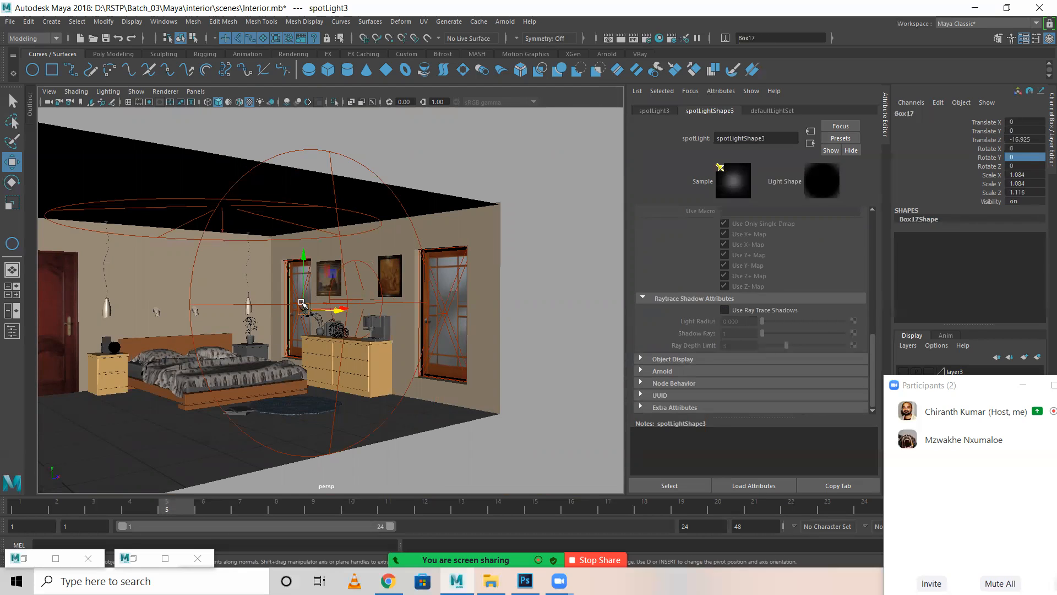
left_click(325, 302)
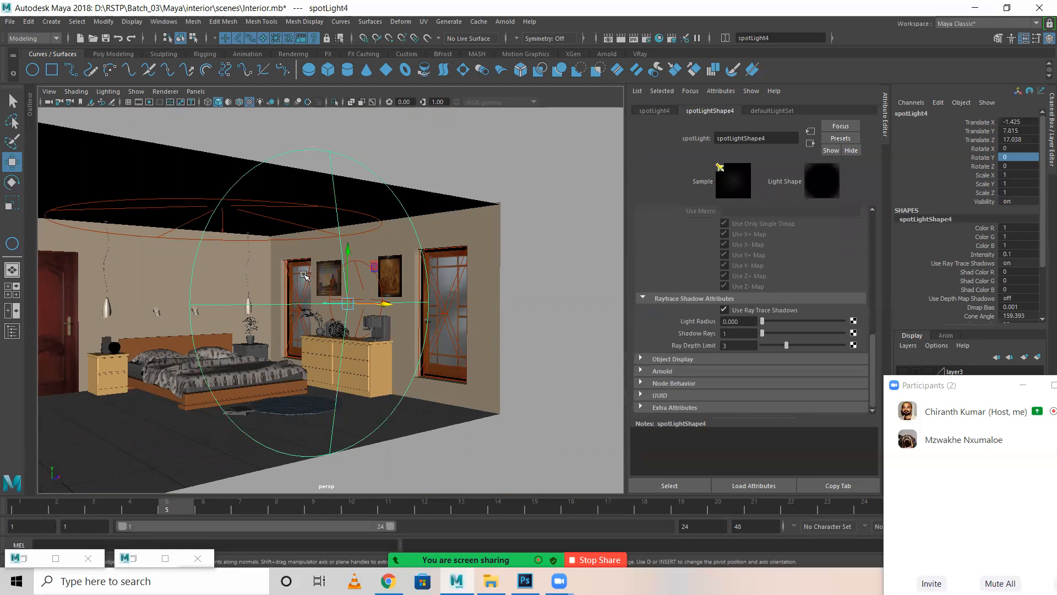
left_click(724, 310)
scroll(156, 311, "down", 5)
left_click(147, 307)
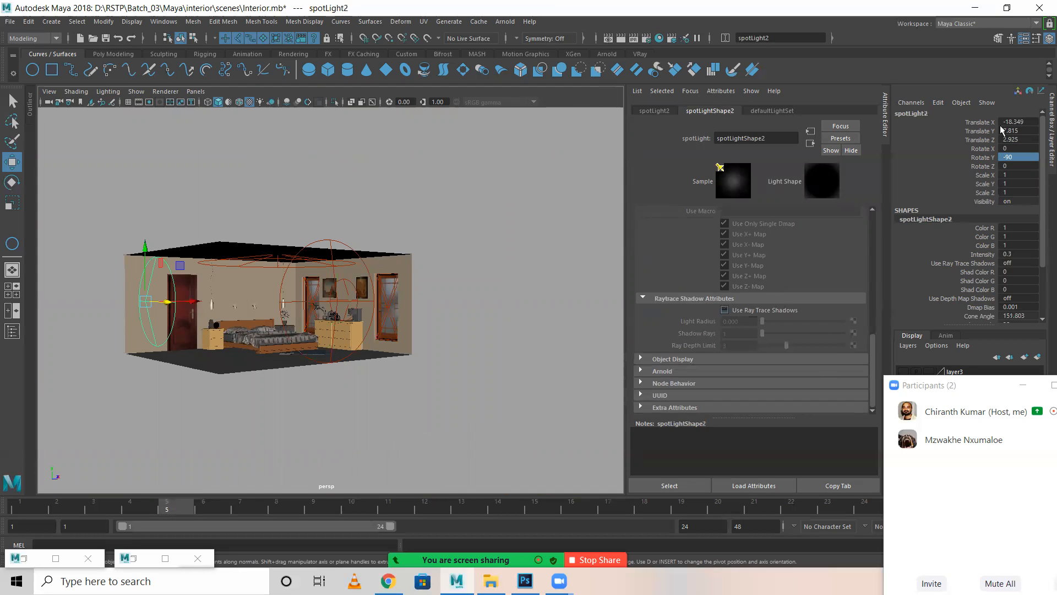
Step: Set the Maya Software anti-aliasing quality to Production quality in the render settings
left_click(1046, 41)
left_click(646, 37)
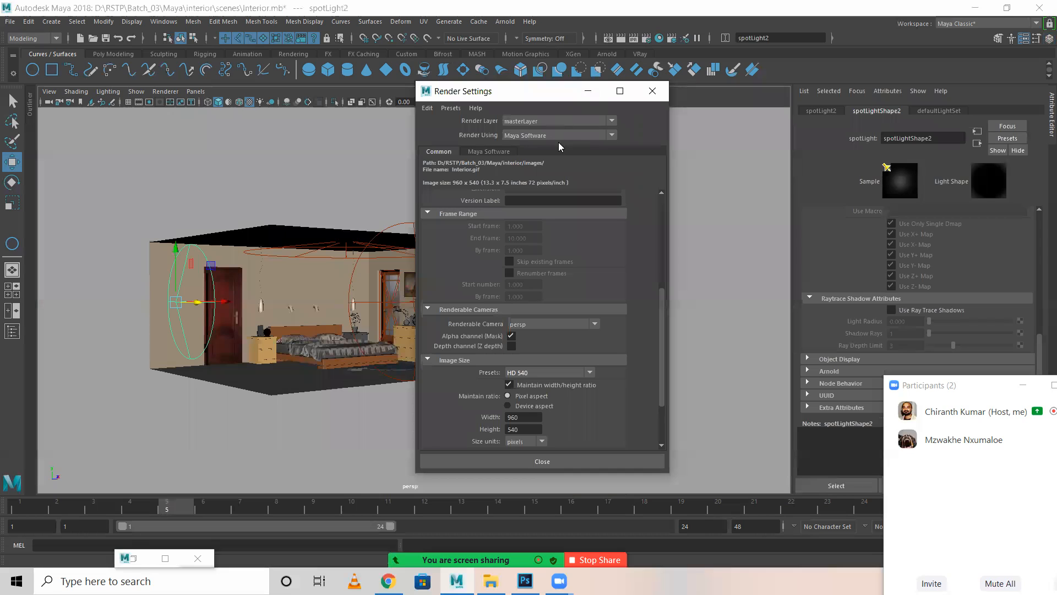
left_click(485, 151)
left_click(523, 165)
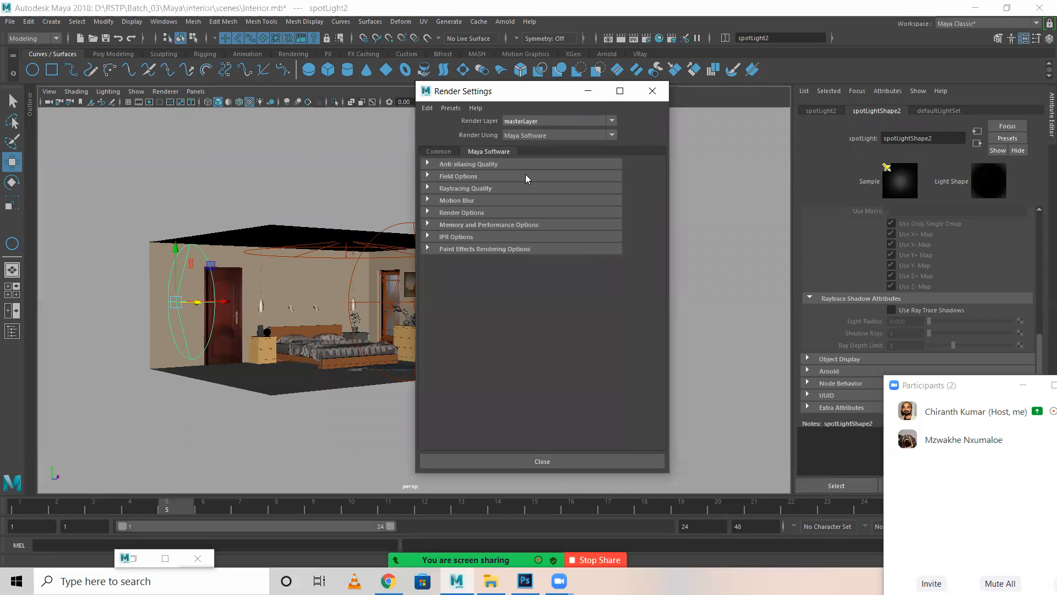
left_click(459, 164)
left_click(556, 177)
left_click(535, 225)
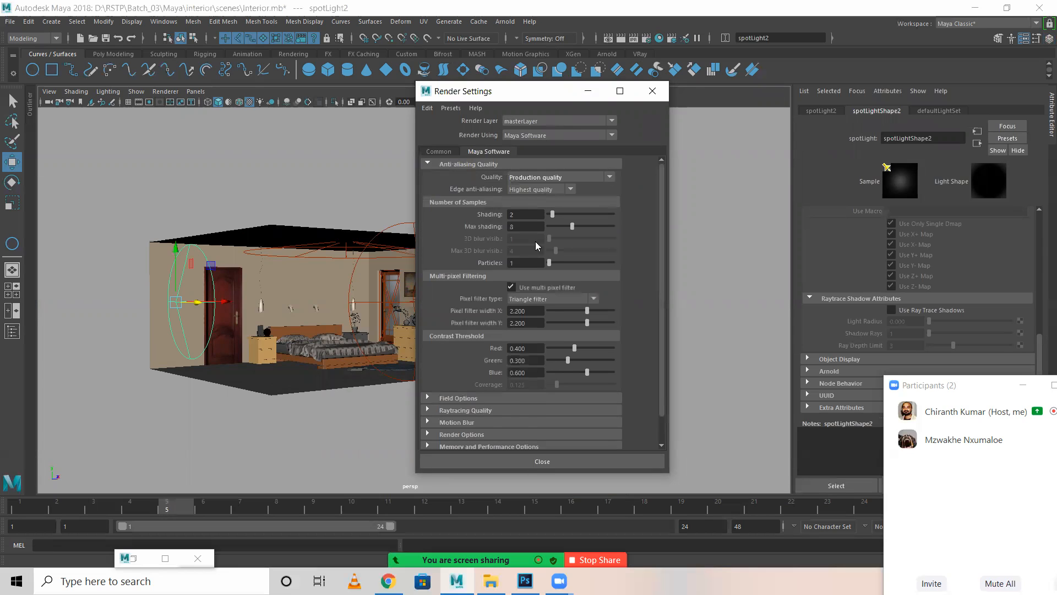
Step: Turn on Raytracing in the raytracing quality settings and put the render settings away
left_click(460, 412)
scroll(539, 366, "down", 3)
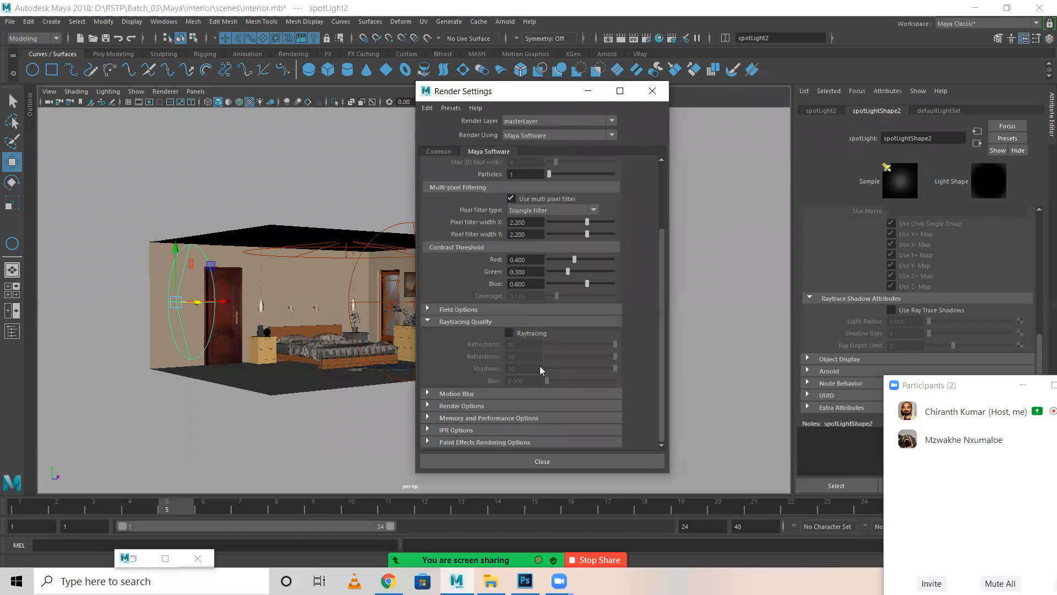
left_click(510, 333)
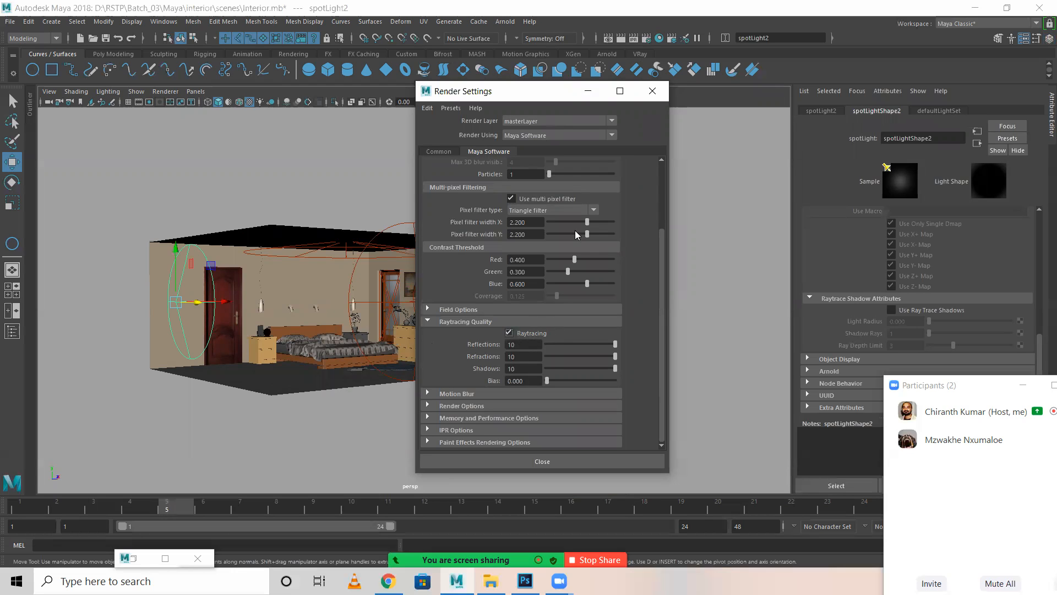
left_click(588, 91)
Step: Frame the whole bedroom inside the resolution gate, render the current frame, and inspect the enlarged image before closing it
scroll(308, 305, "up", 5)
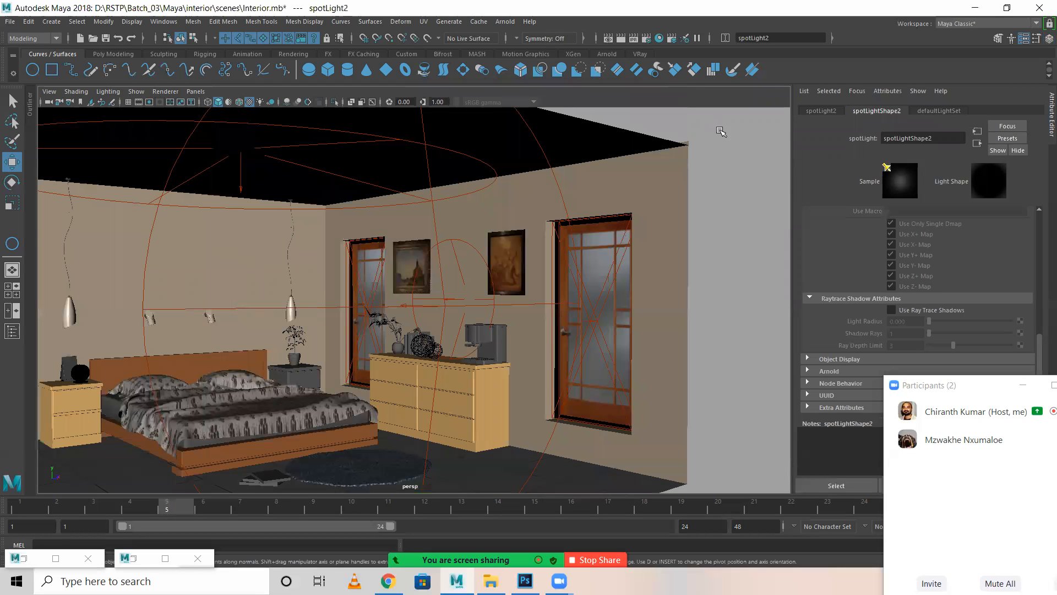
left_click_drag(287, 347, 375, 406, "alt")
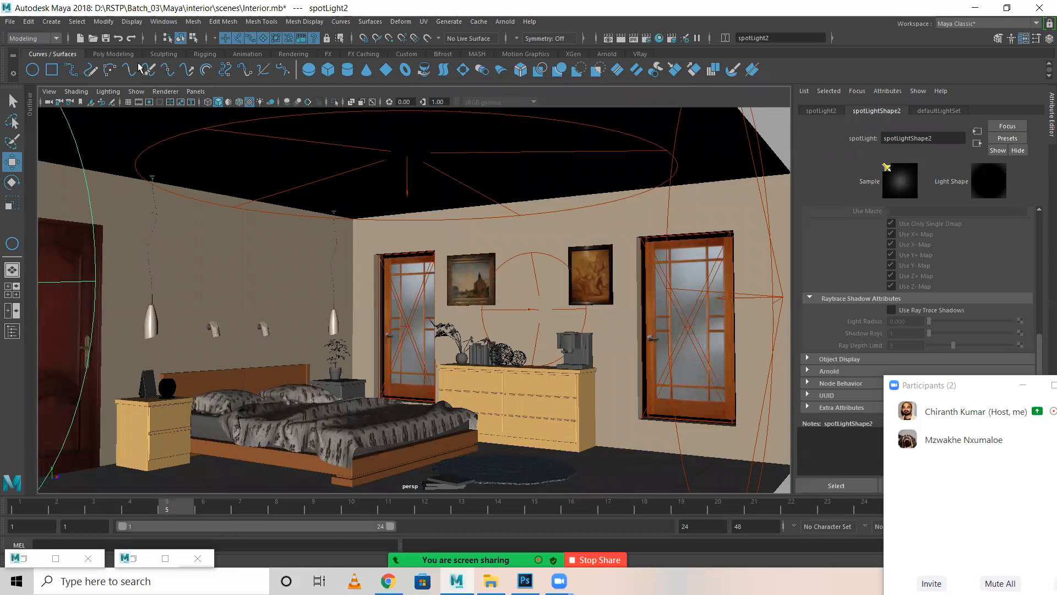
left_click_drag(444, 282, 452, 258, "alt")
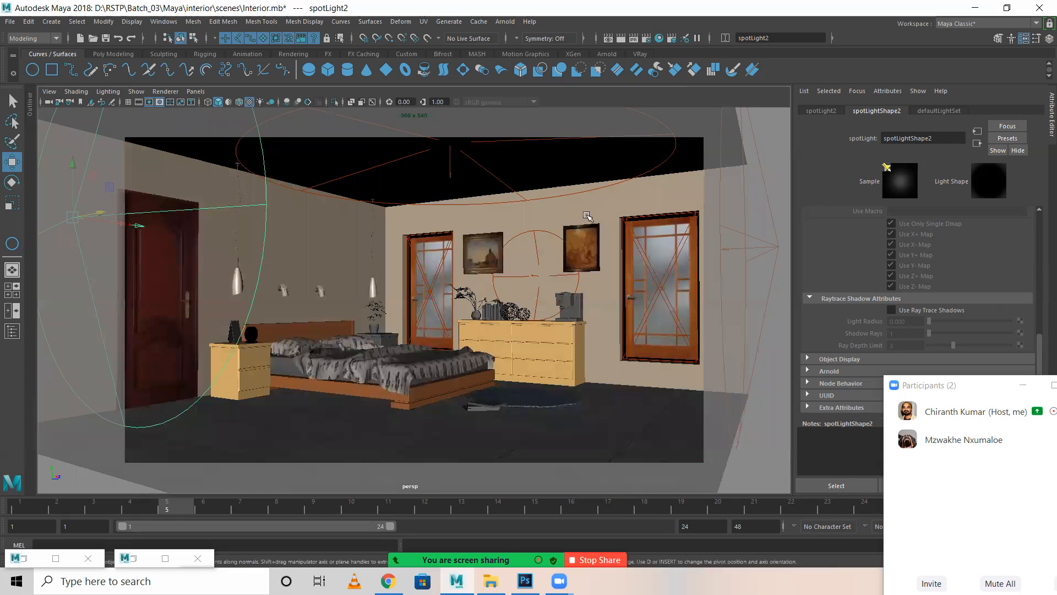
left_click(621, 38)
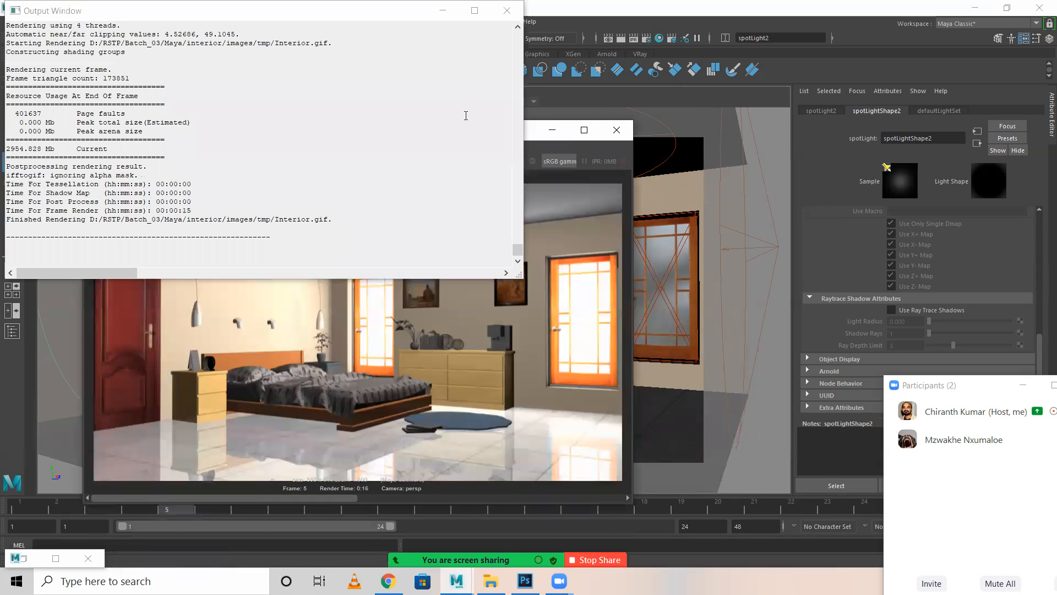
left_click(507, 11)
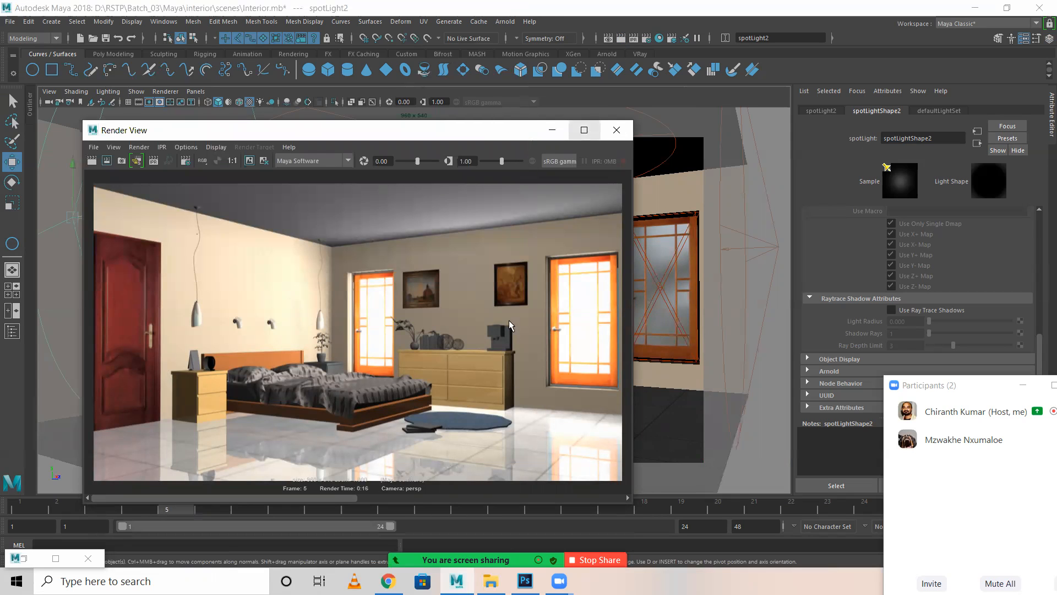
left_click(584, 130)
scroll(492, 320, "up", 2)
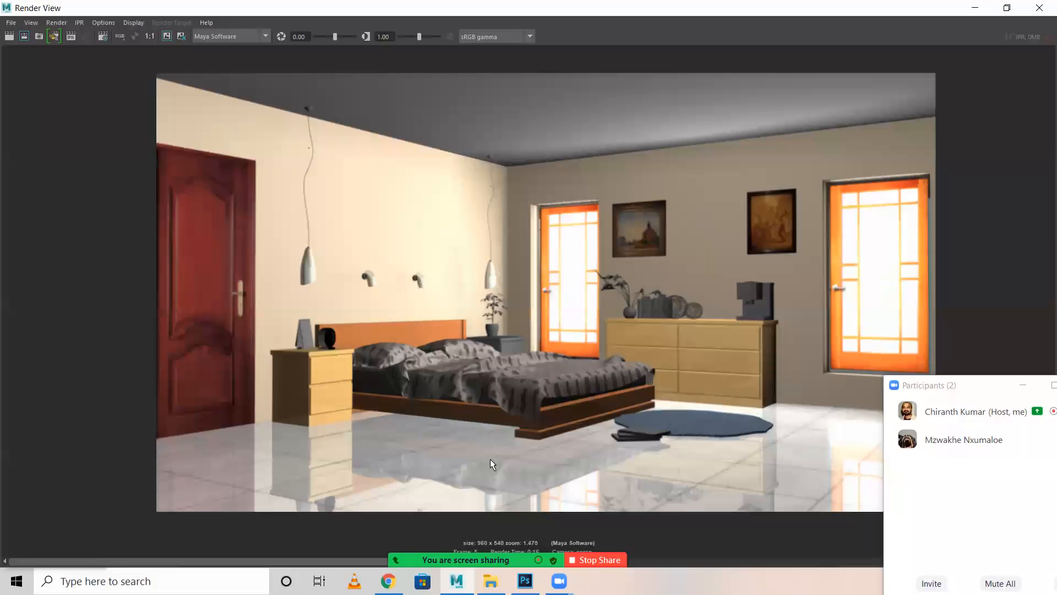
scroll(490, 458, "down", 2)
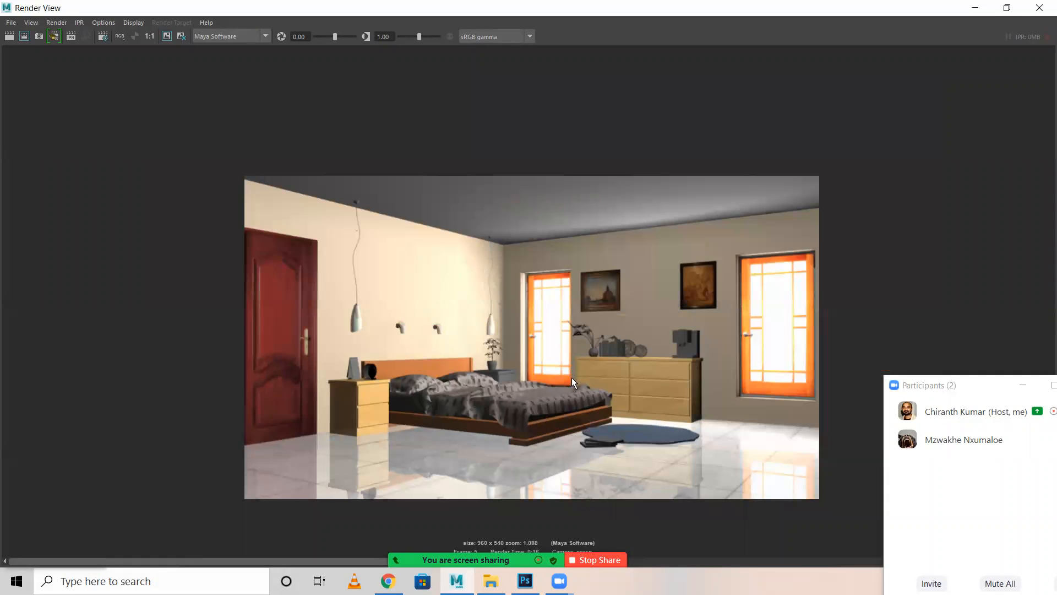
left_click(1038, 8)
Step: Set the render image size preset to HD 1080 and review the raytracing quality settings
left_click(647, 39)
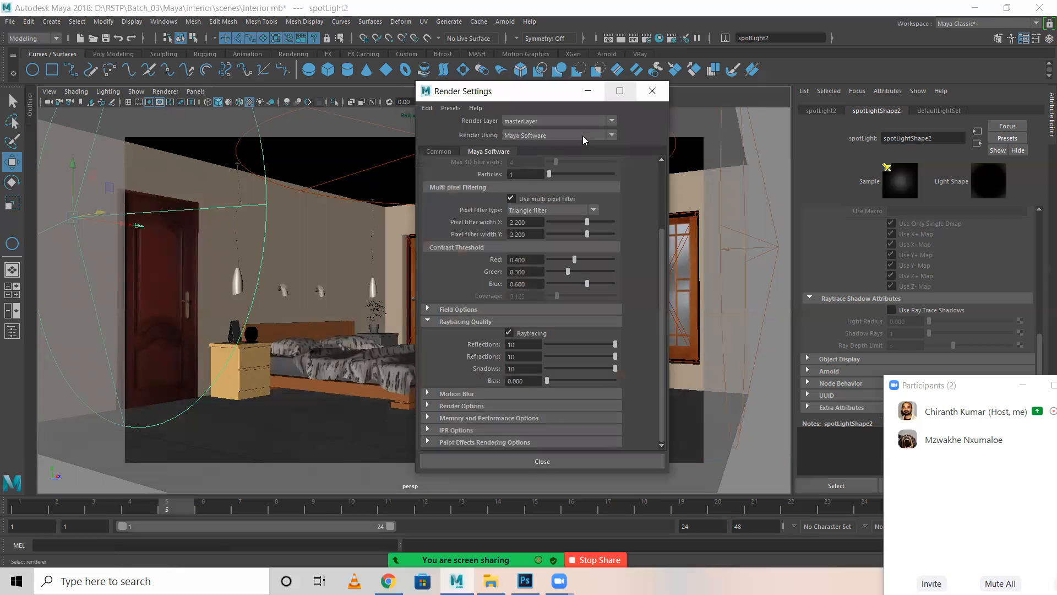
left_click(441, 152)
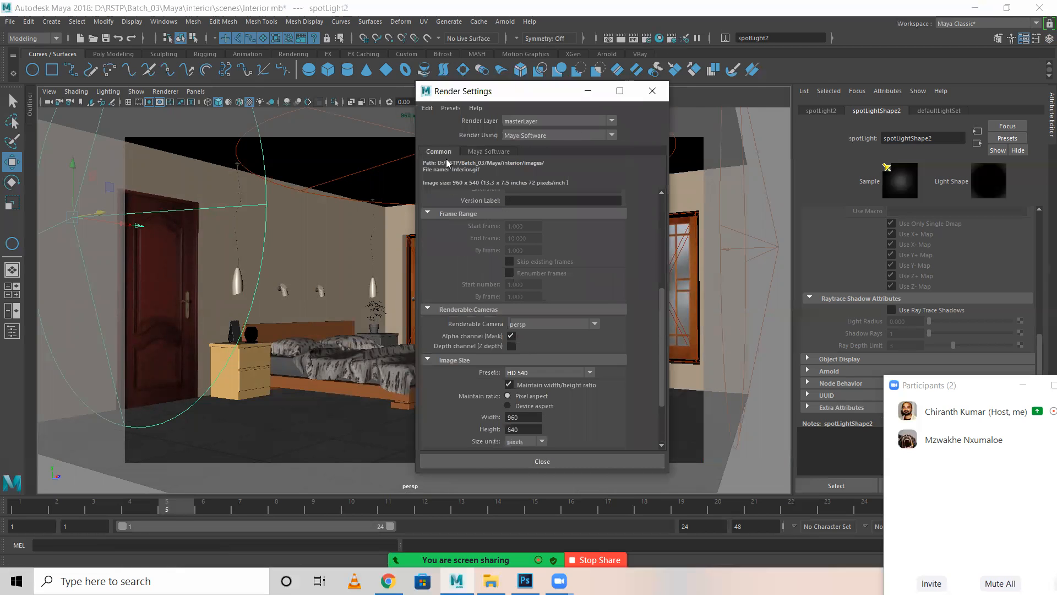
left_click(532, 374)
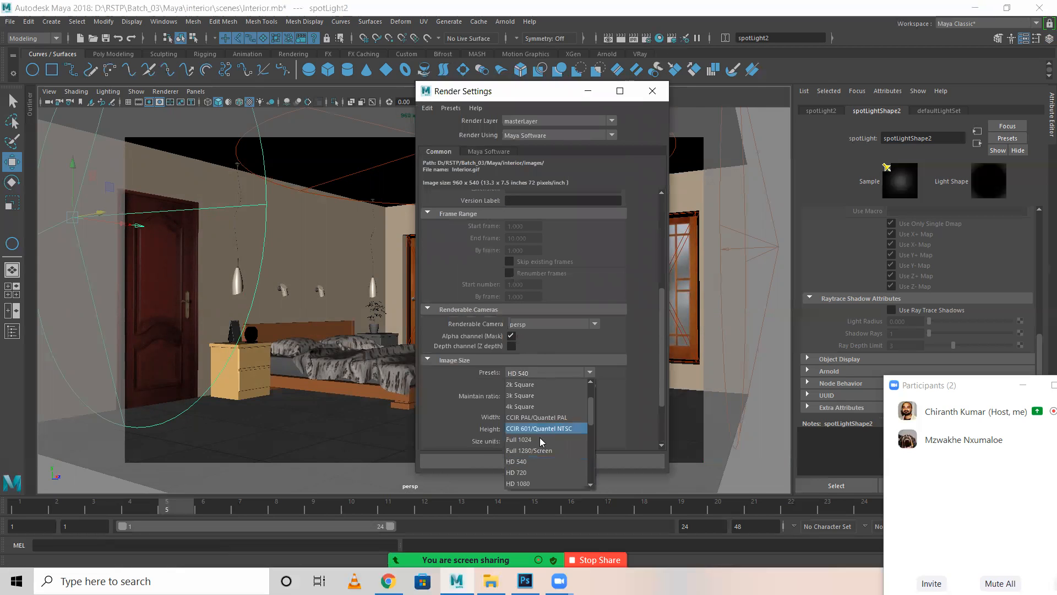
left_click(530, 484)
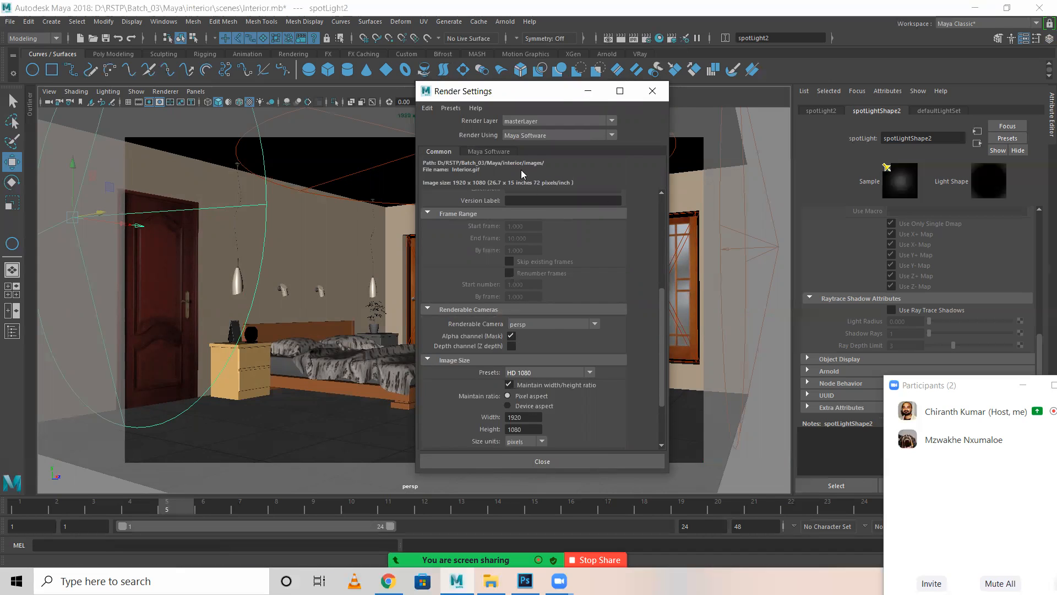
left_click(487, 150)
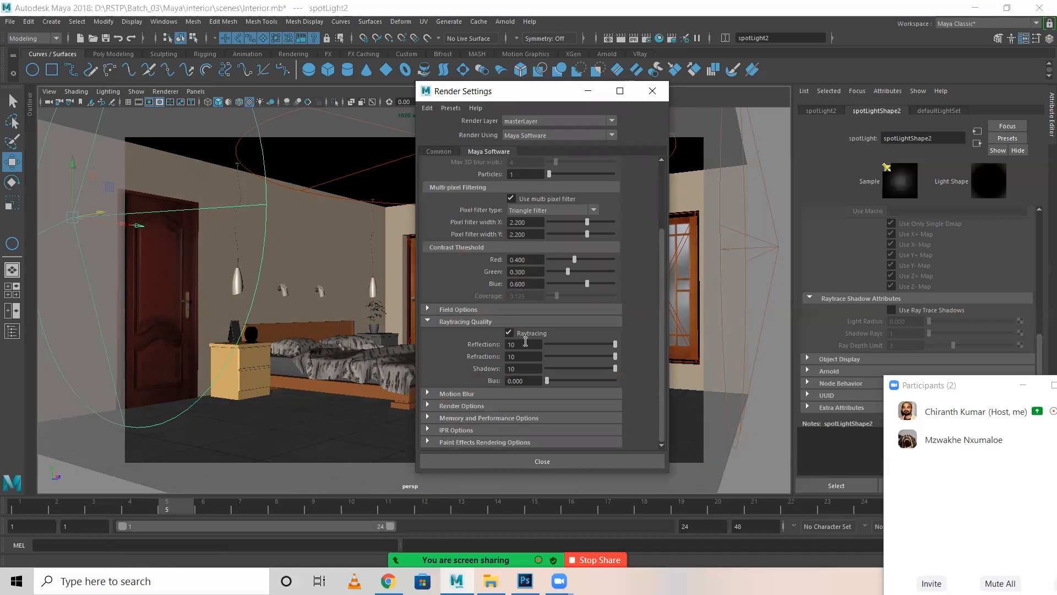
left_click(587, 91)
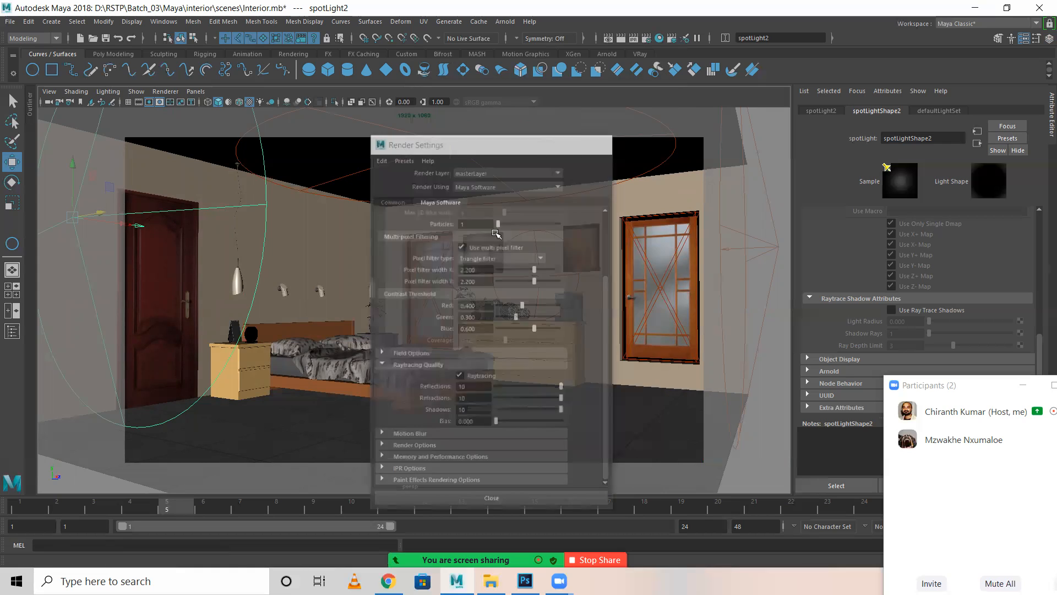
Step: Set Shadow Rays to 6 for the area light casting ray trace shadows at the glass door between bed and dresser
left_click(422, 273)
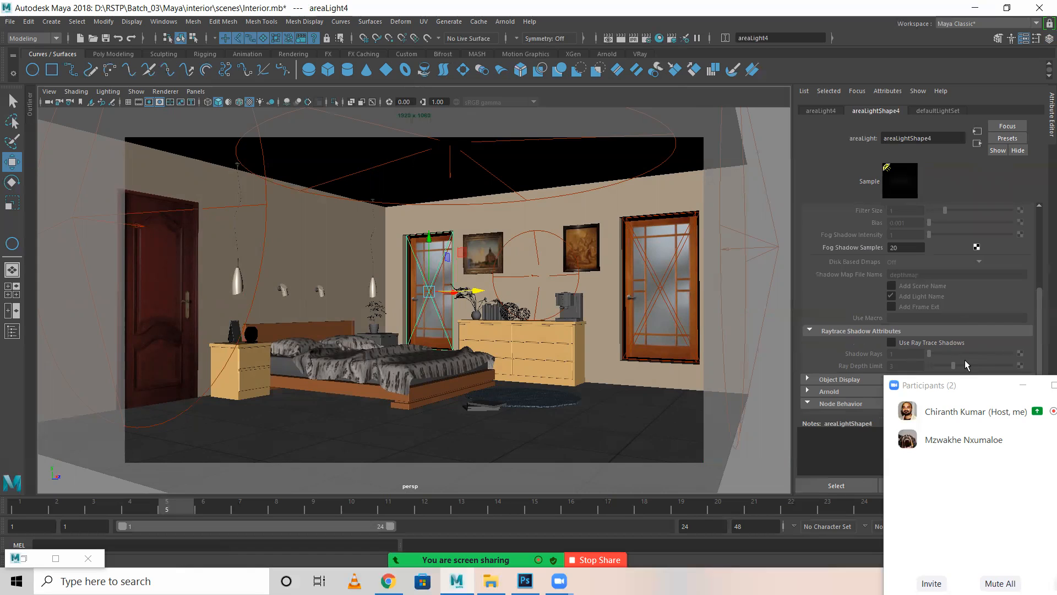
scroll(478, 279, "up", 6)
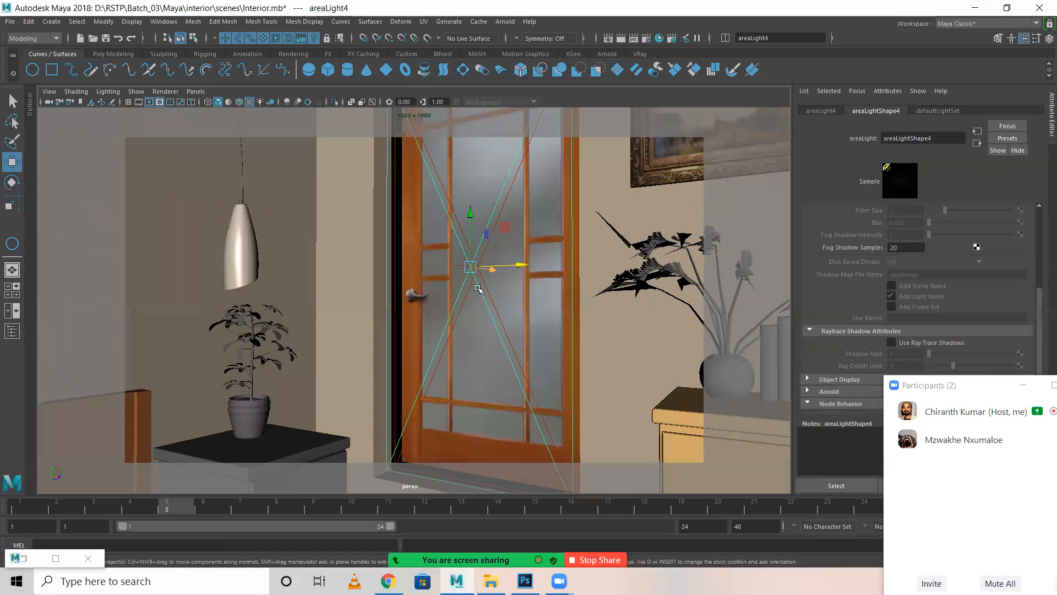
left_click(461, 234)
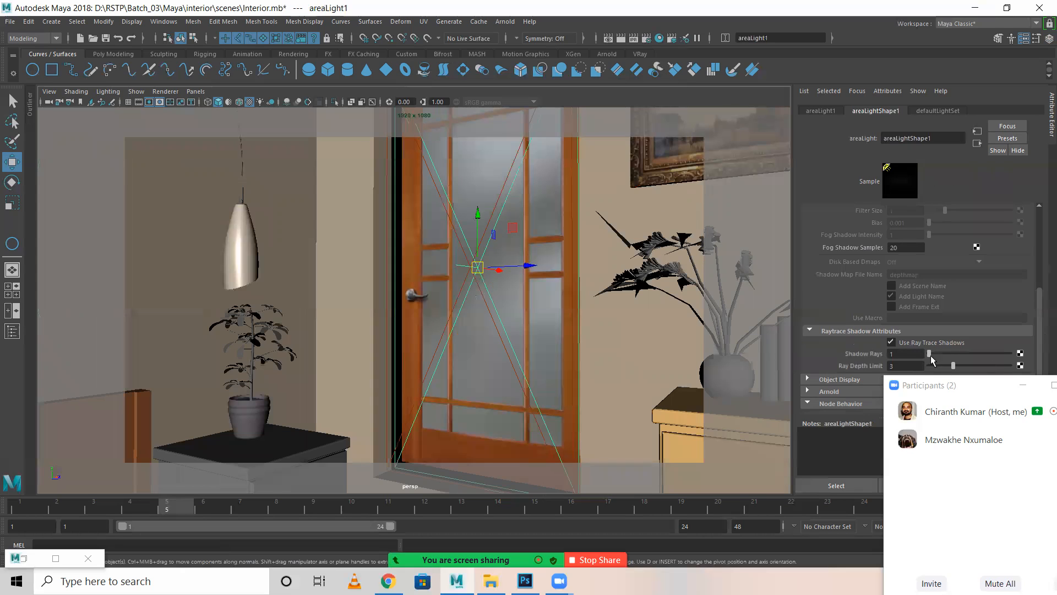
mouse_move(930, 355)
left_mouse_down()
mouse_move(951, 357)
mouse_move(938, 354)
left_mouse_up()
Step: Set Shadow Rays to 6 for the area light casting ray trace shadows at the glass door past the dresser
scroll(606, 292, "down", 5)
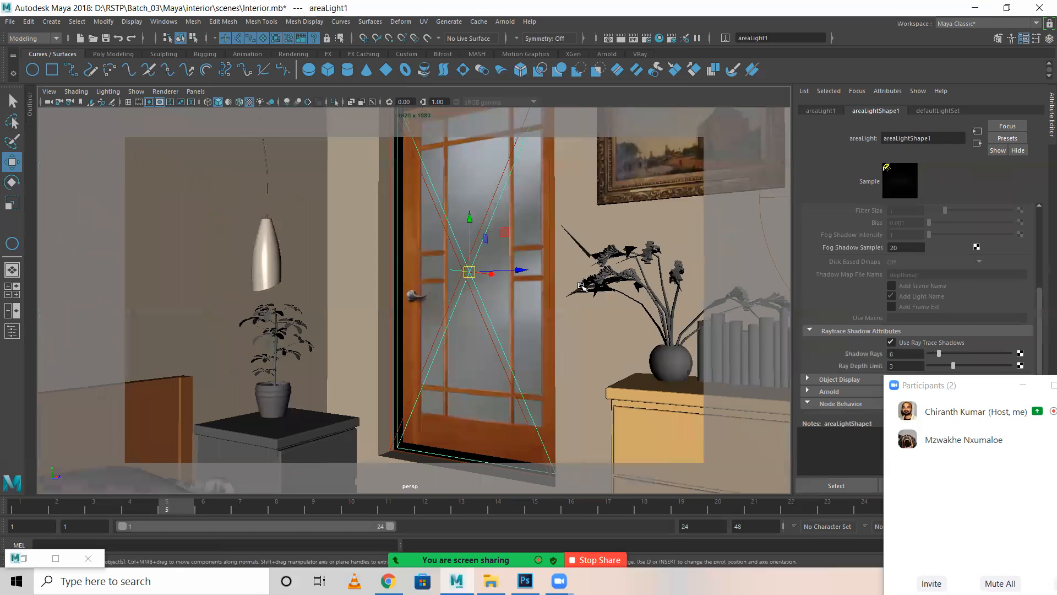
scroll(722, 304, "down", 5)
scroll(680, 295, "up", 5)
scroll(627, 288, "down", 4)
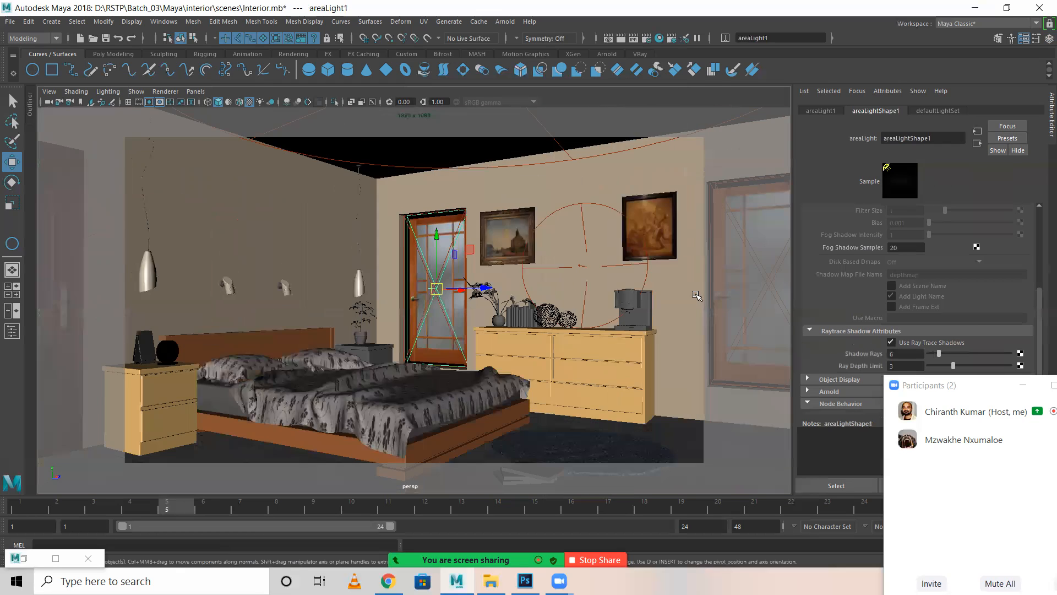
left_click(642, 265)
scroll(680, 289, "up", 3)
scroll(605, 248, "up", 5)
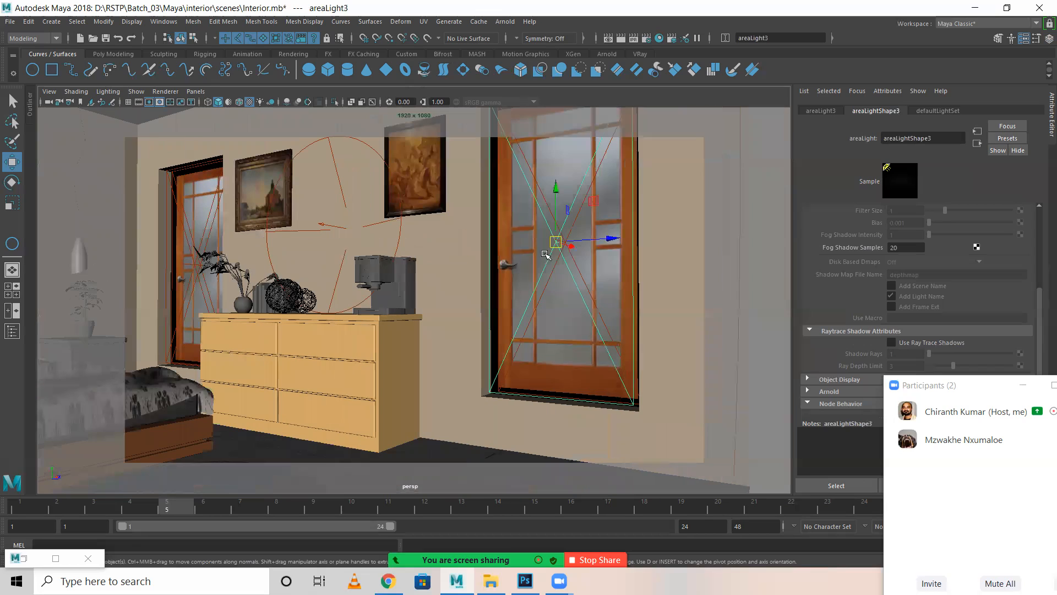
left_click(540, 188)
left_click(936, 353)
left_click_drag(955, 359, 939, 357)
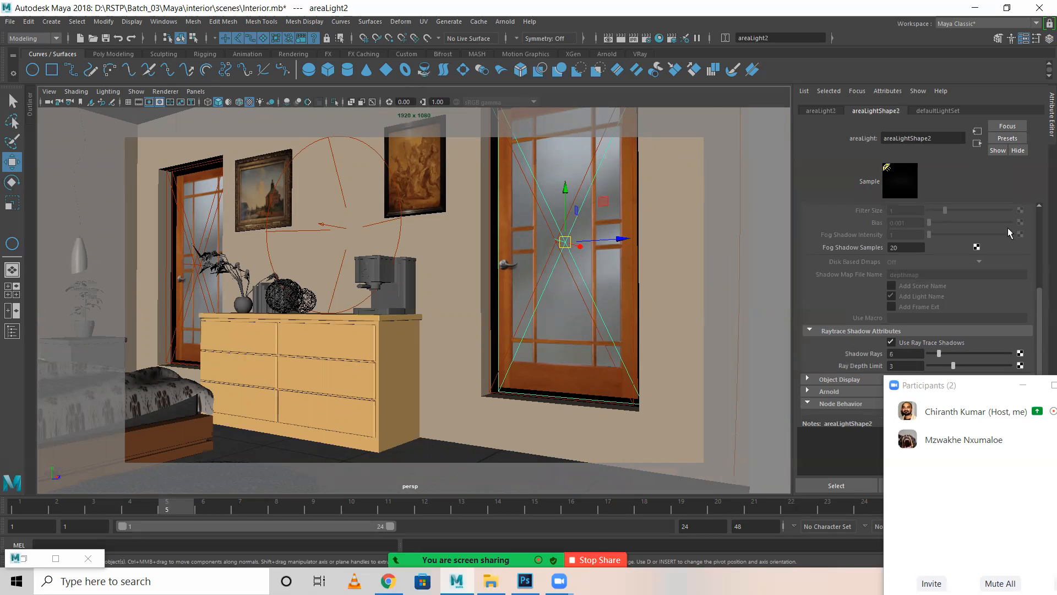
Step: Clear the selection, reframe the bedroom in the perspective view, and render the current frame at HD 1080
scroll(438, 199, "down", 5)
middle_click_drag(364, 246, 401, 231, "alt")
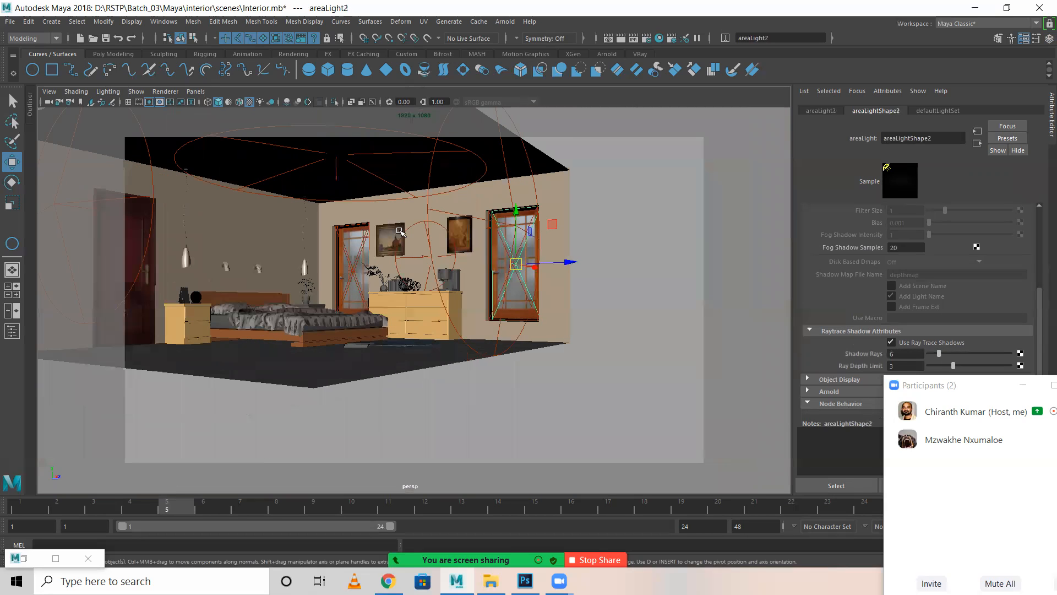
left_click(597, 383)
scroll(394, 289, "up", 3)
left_click_drag(394, 290, 440, 327, "alt")
middle_click_drag(485, 339, 501, 335, "alt")
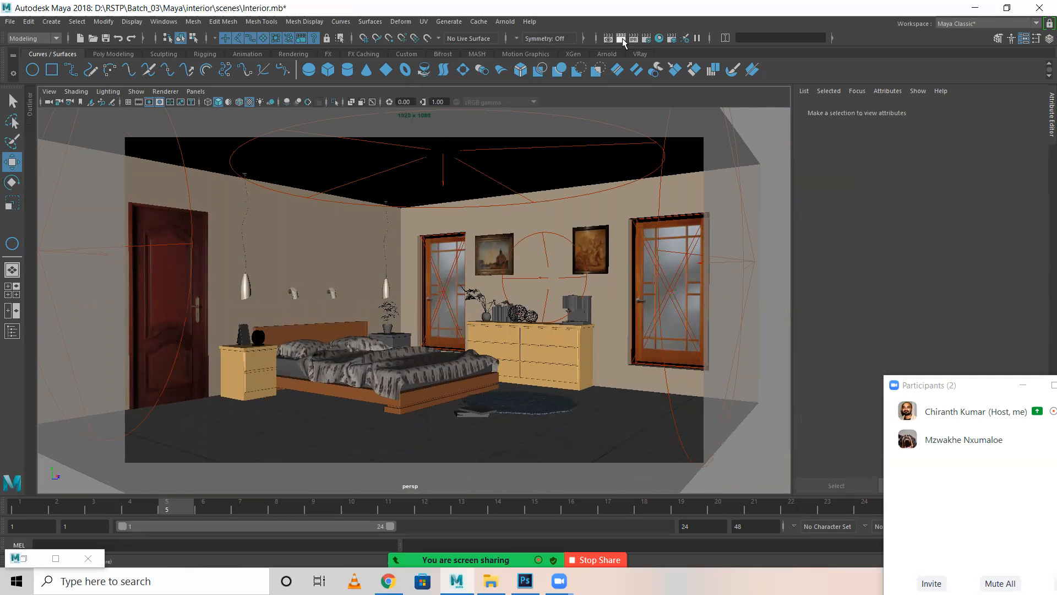
left_click(622, 39)
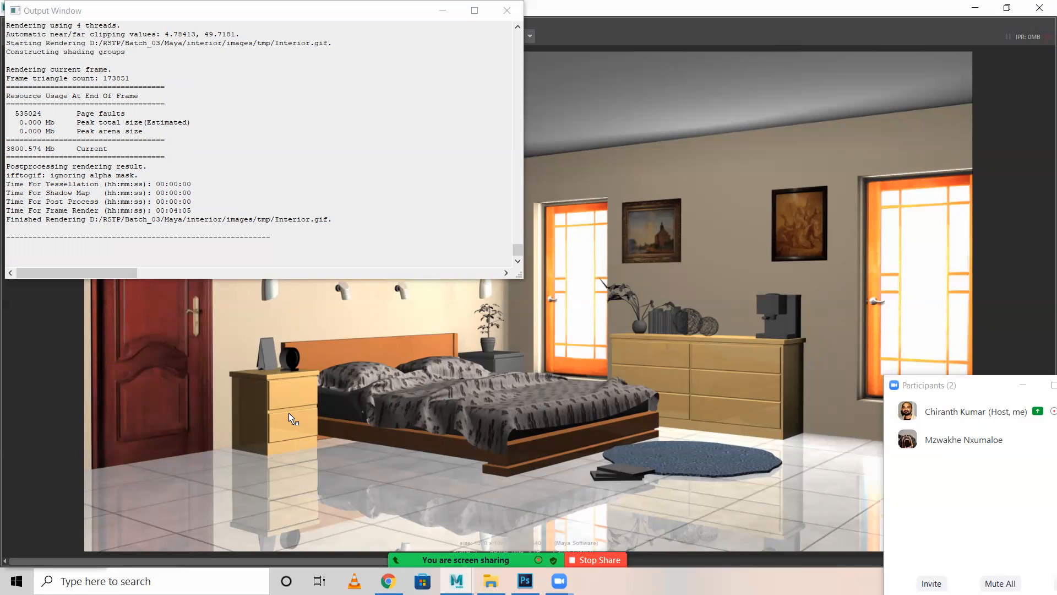
left_click(507, 11)
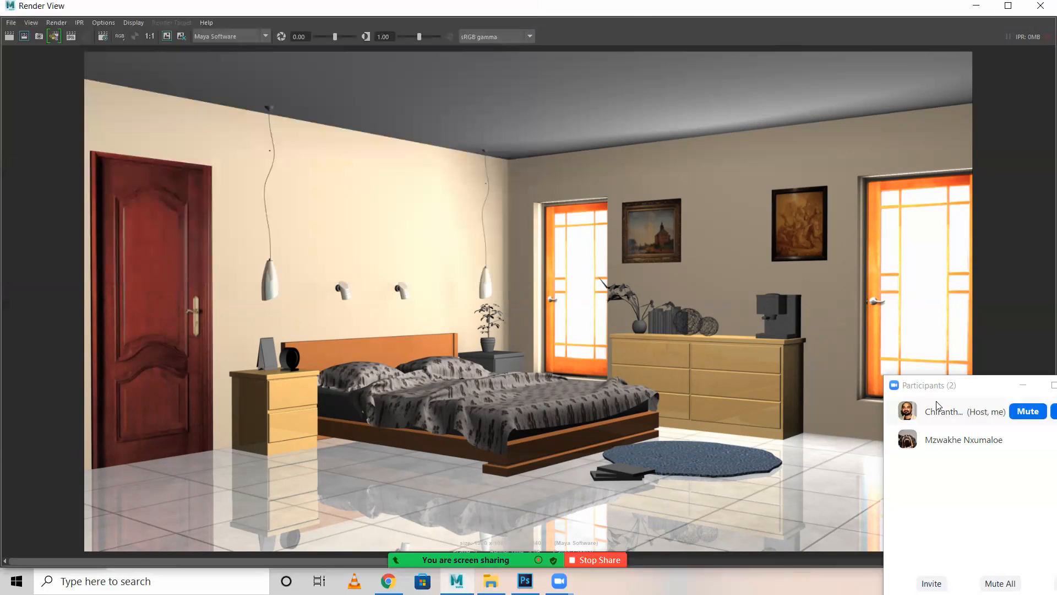
Step: Move the meeting participants window clear of the image and examine the full HD bedroom render at different magnifications
left_click_drag(933, 394, 841, 593)
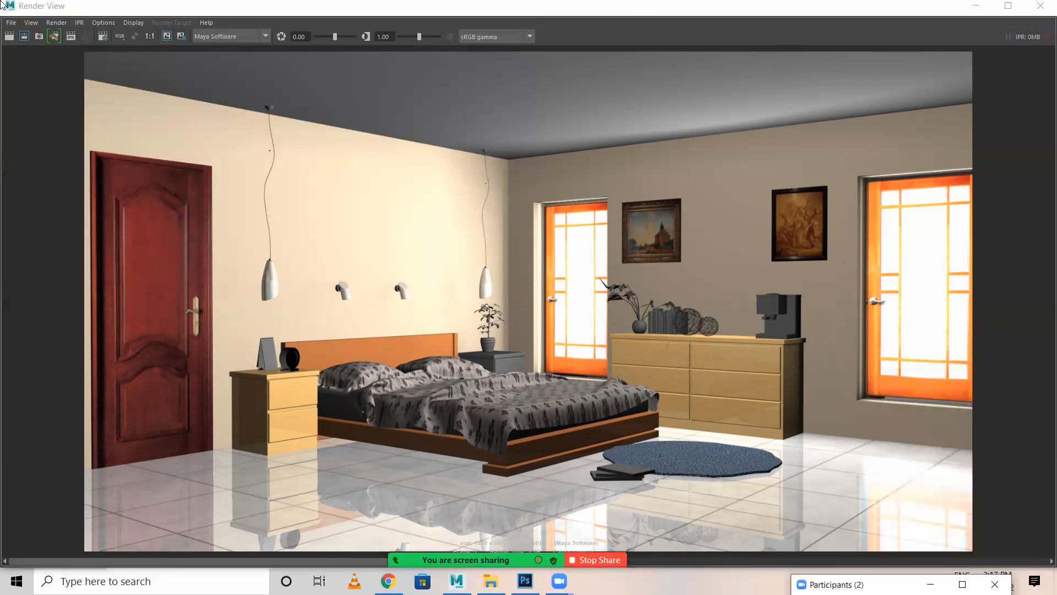
left_click_drag(18, 5, 22, 8)
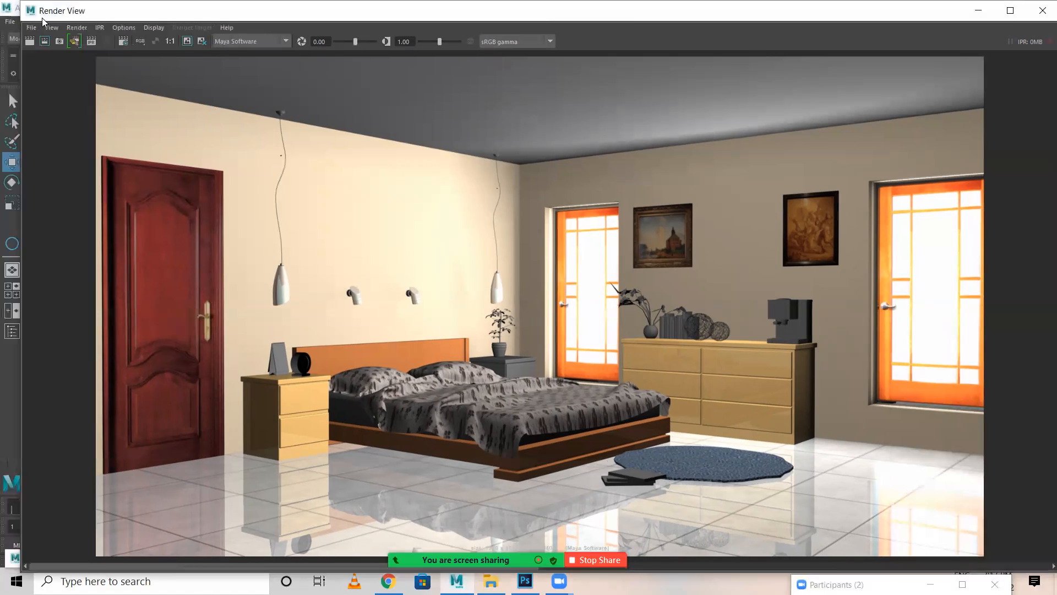
double_click(48, 14)
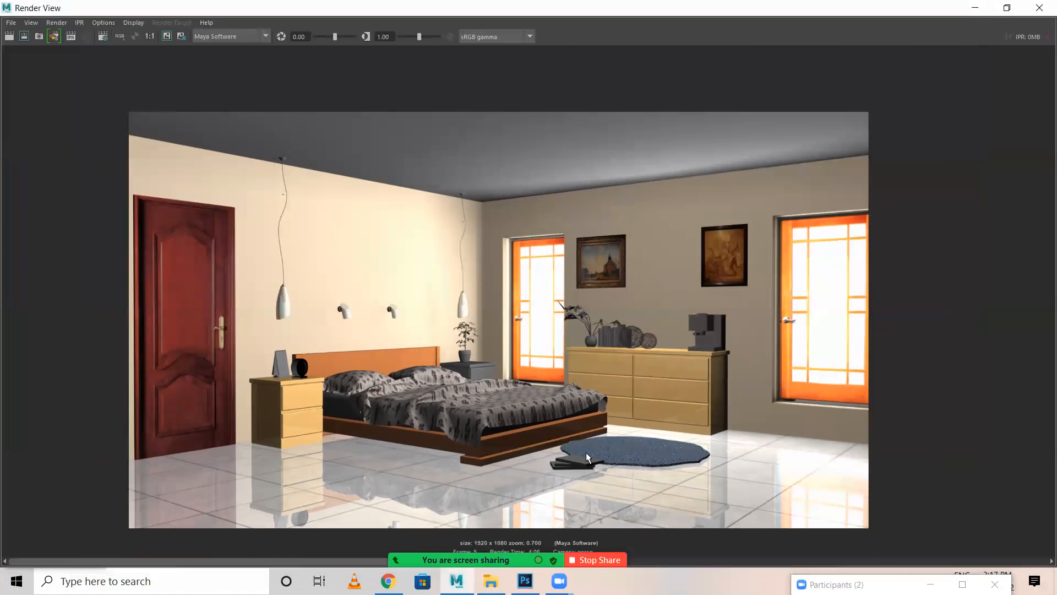
scroll(940, 247, "down", 2)
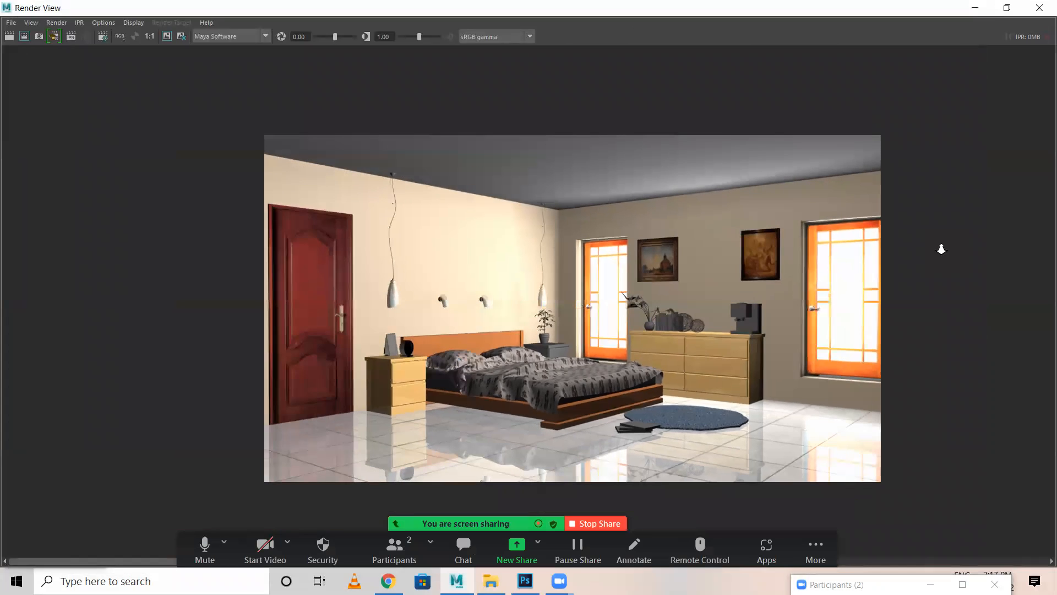
scroll(941, 253, "up", 3)
scroll(940, 253, "down", 1)
scroll(945, 246, "down", 1)
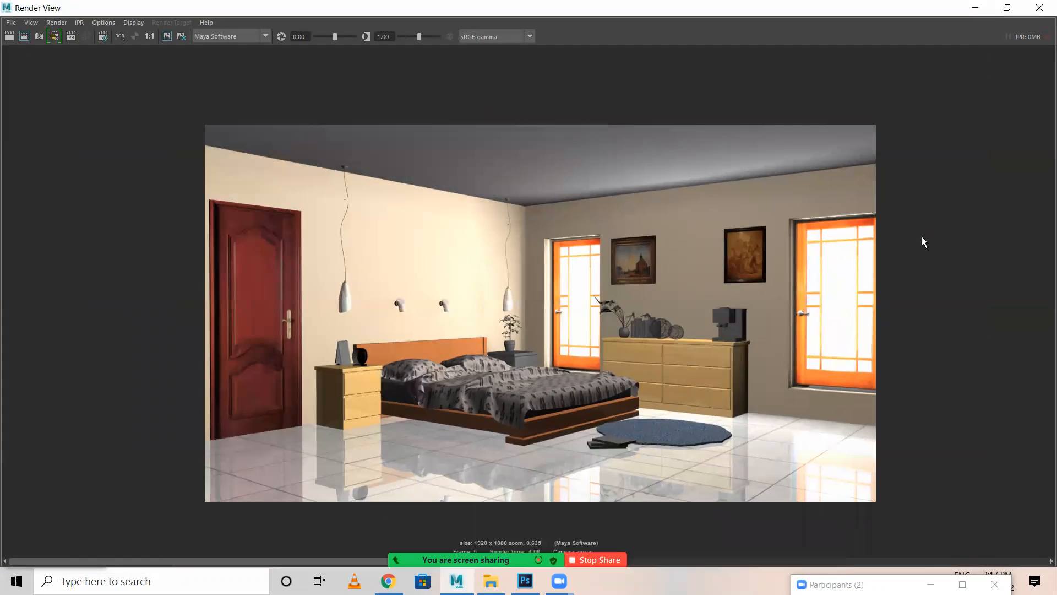
scroll(912, 239, "up", 1)
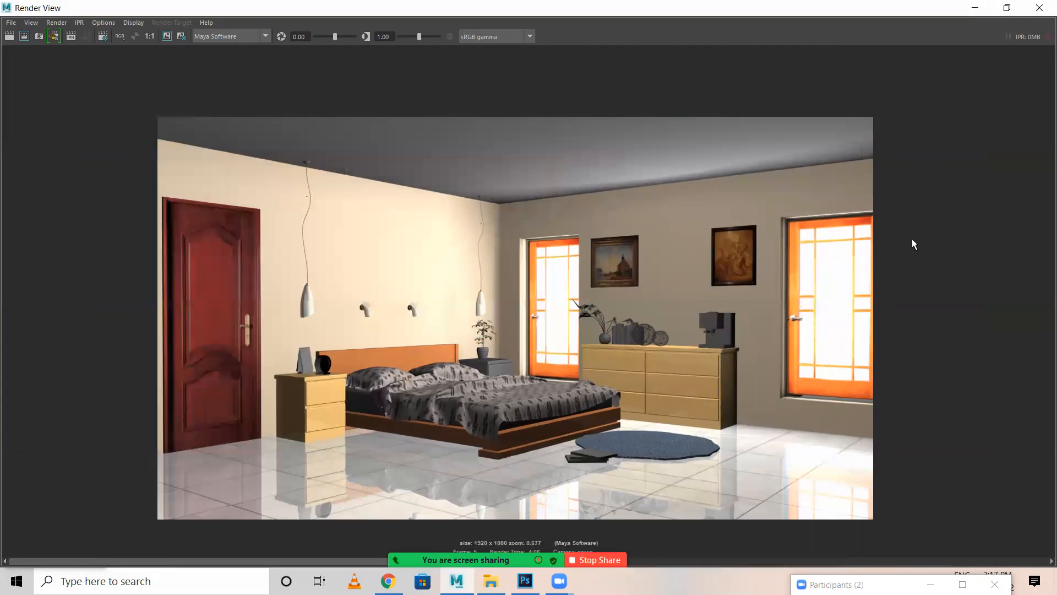
Step: Save the rendered bedroom image from the render view as 01 in the project's images folder
scroll(911, 239, "up", 1)
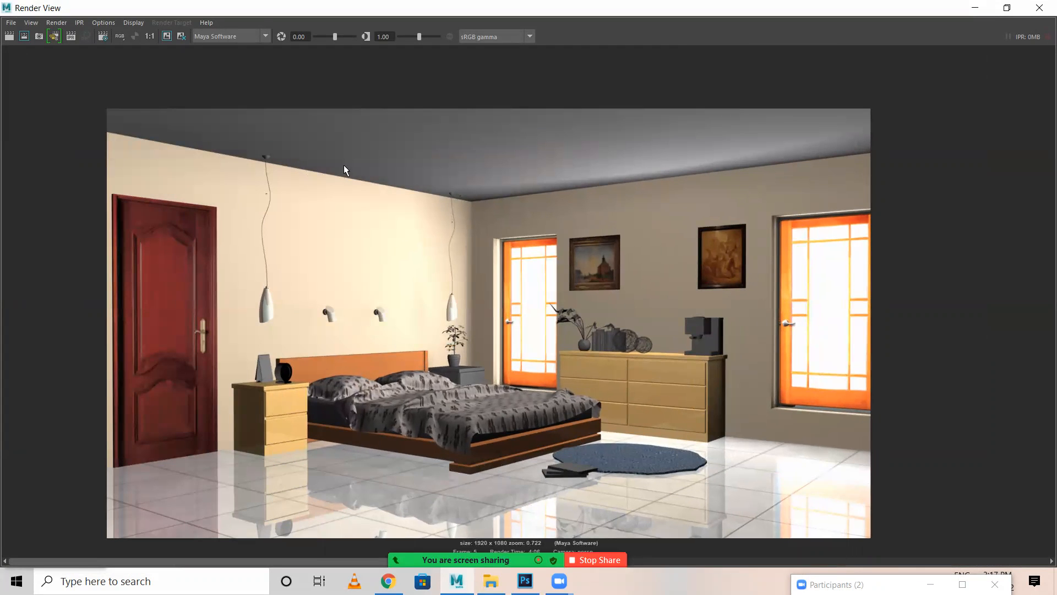
left_click(10, 22)
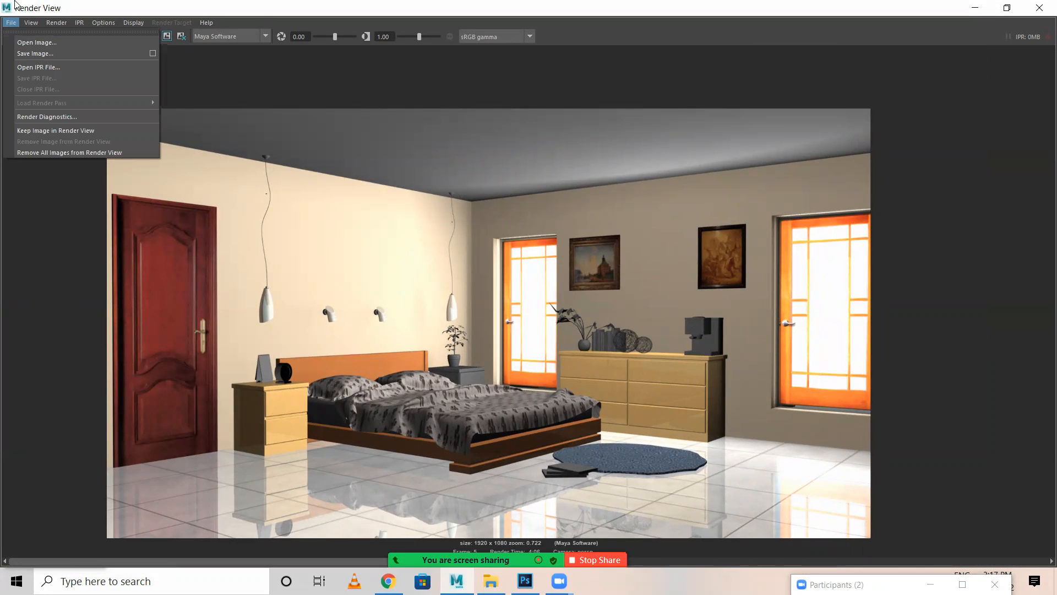
left_click(24, 53)
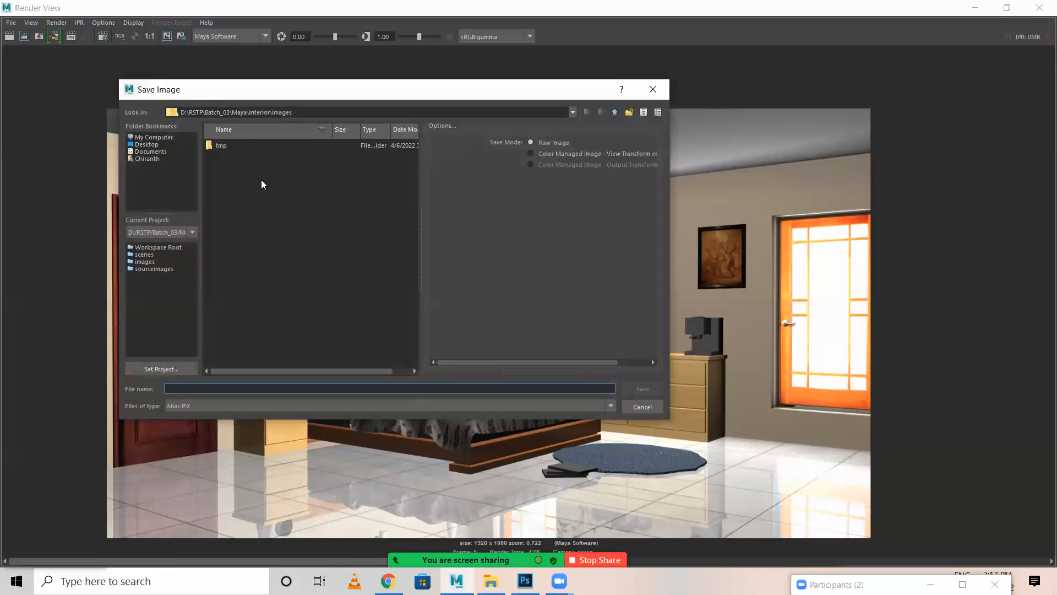
type("01")
key("Return")
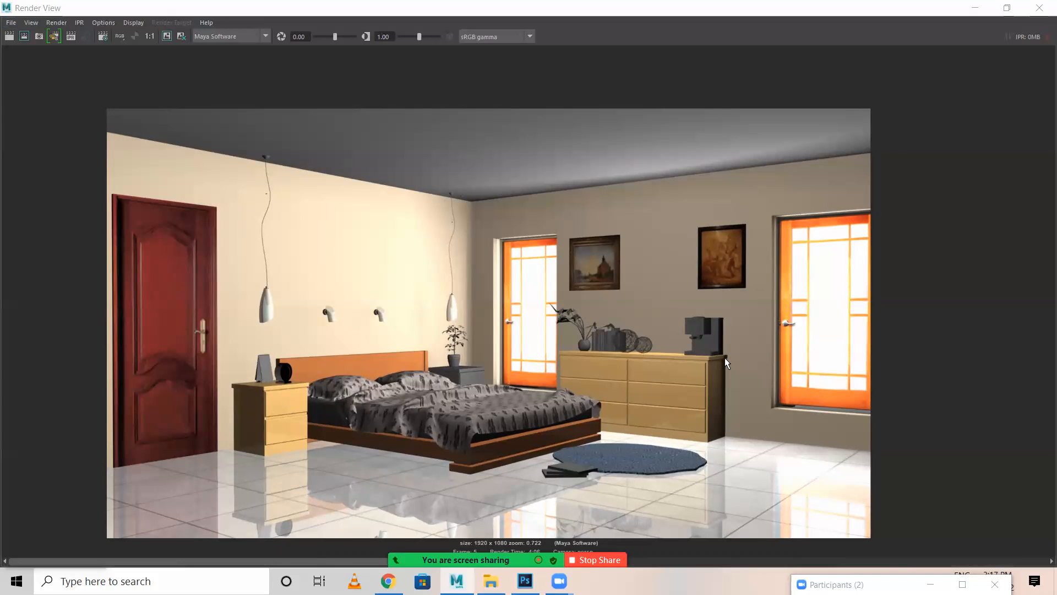
Step: Inspect the bedroom render up close, close the render view, and save the Interior.mb scene
scroll(694, 362, "up", 2)
scroll(695, 362, "up", 1)
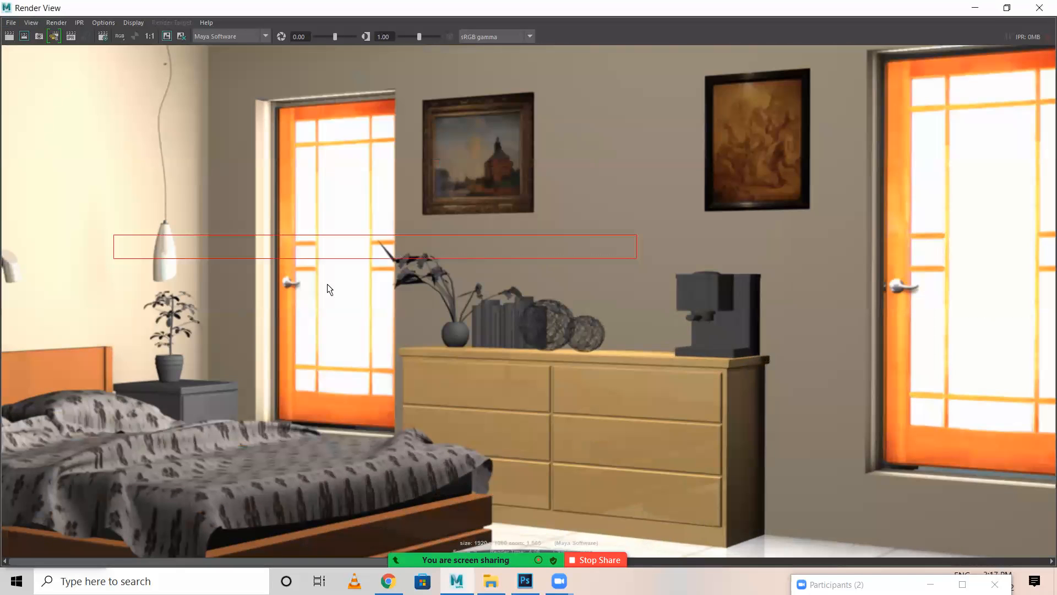
scroll(359, 297, "down", 3)
middle_click_drag(309, 278, 640, 266, "alt")
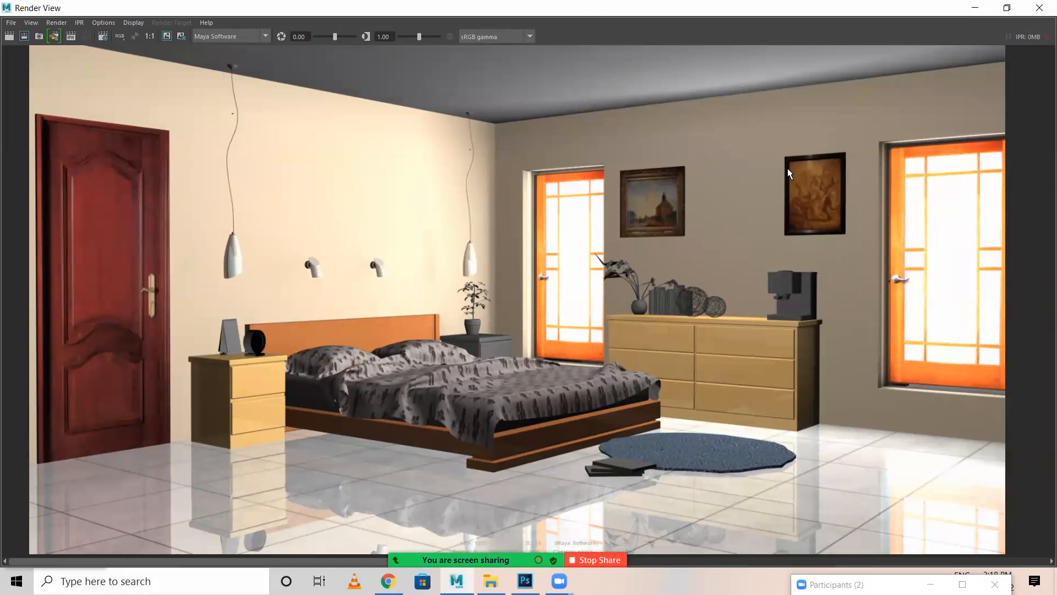
left_click(1039, 8)
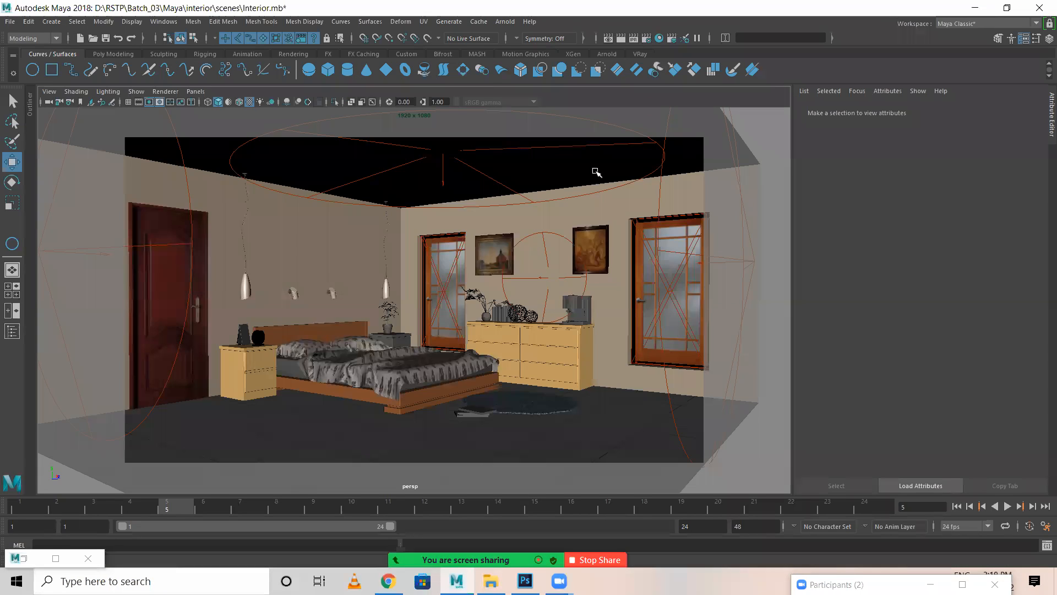
key("ctrl+s")
key("q")
key("w")
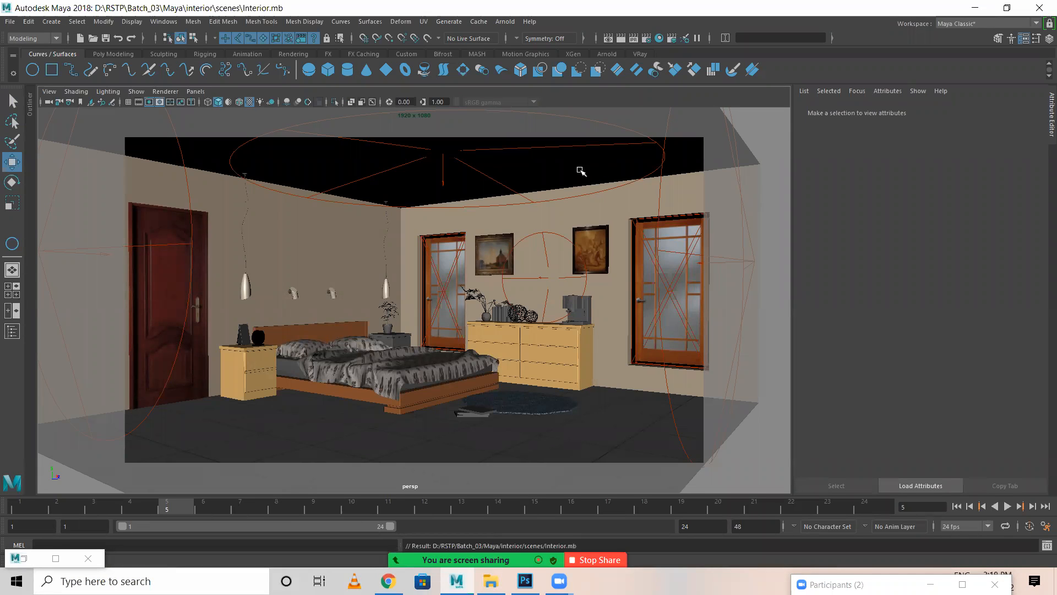
Step: Save a copy of the scene as Interior Assignment.mb in the project's scenes folder
left_click(9, 21)
left_click(46, 84)
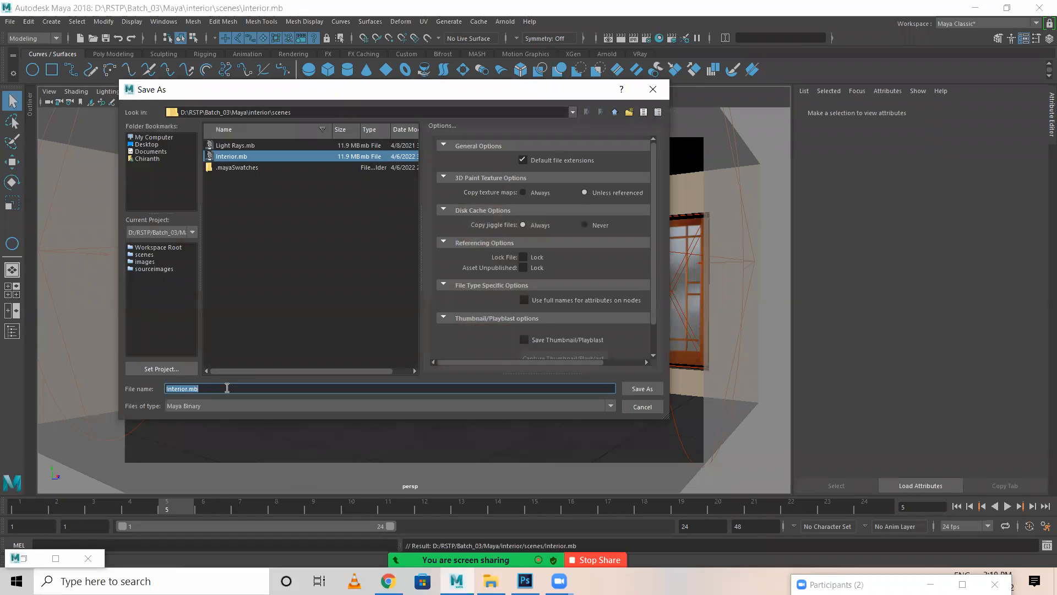
left_click(227, 388)
type("Assignme")
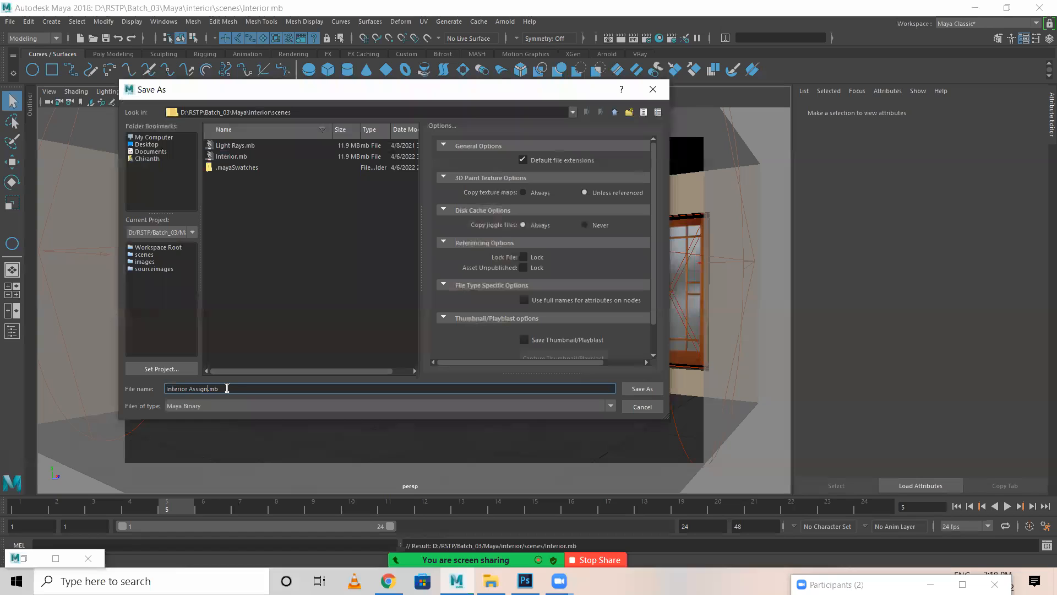
type("nt")
key("Return")
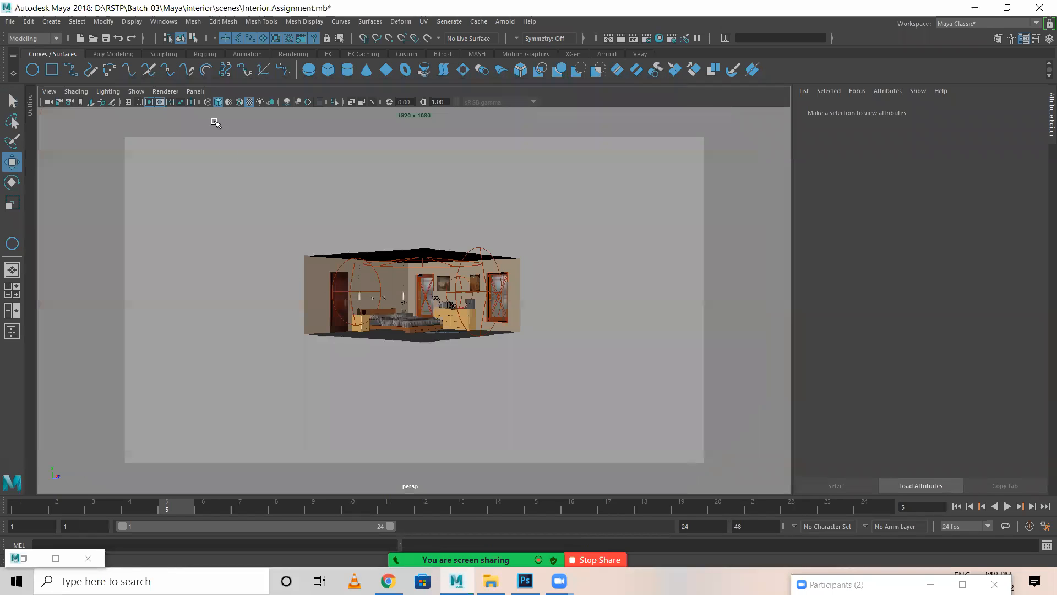
Step: Exclude surface objects from selection, delete all the lights in the bedroom, and save the assignment scene
left_click(263, 38)
left_click_drag(245, 198, 750, 491)
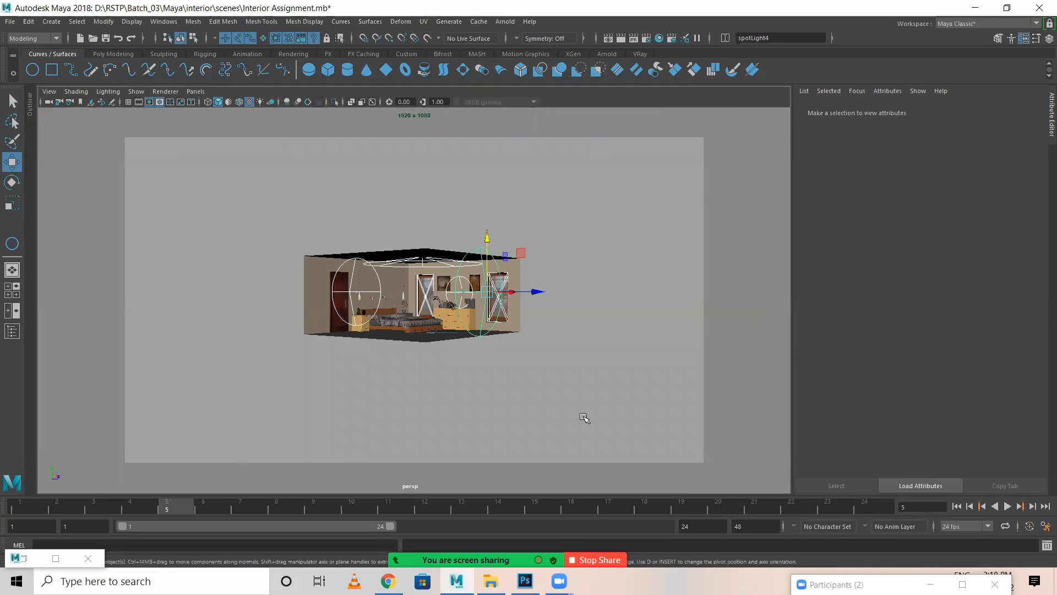
left_click(484, 348)
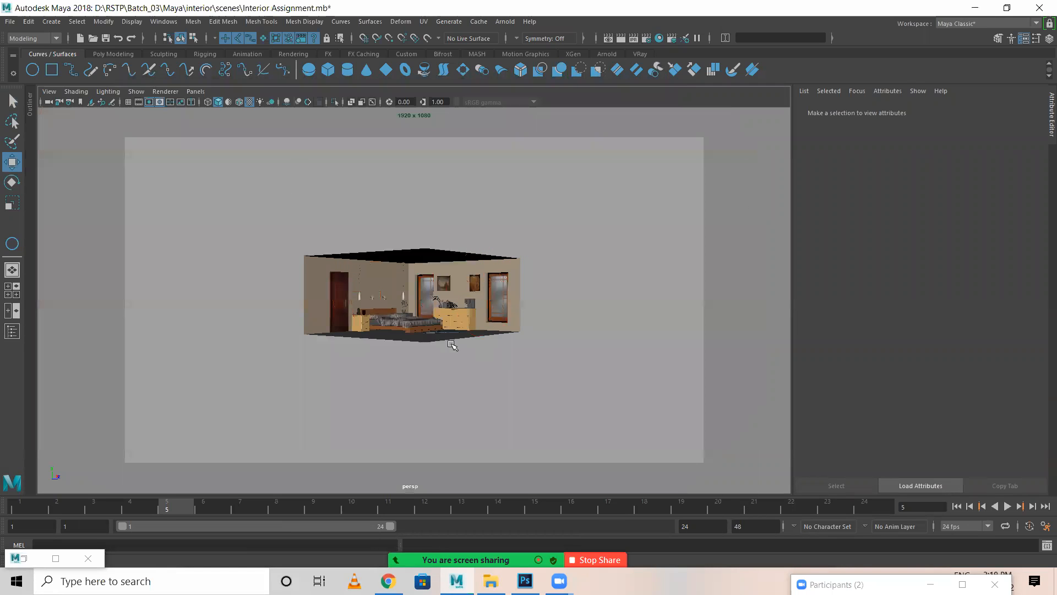
scroll(495, 385, "up", 5)
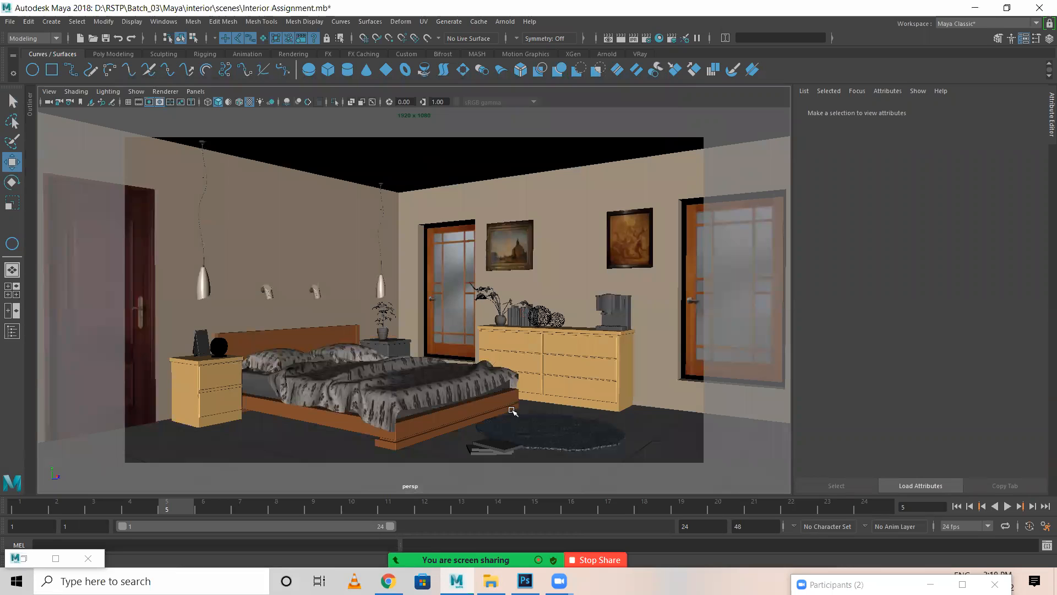
key("ctrl+s")
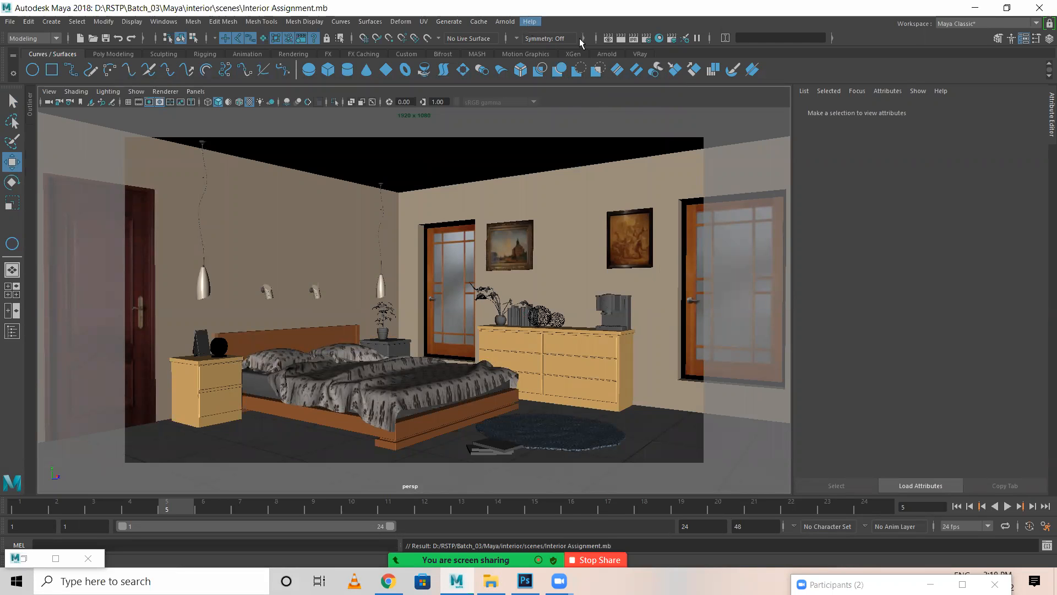
Step: Keep Maya Software as the renderer, set the anti-aliasing quality to Preview quality, save the scene, and close the render settings
left_click(645, 38)
left_click(528, 136)
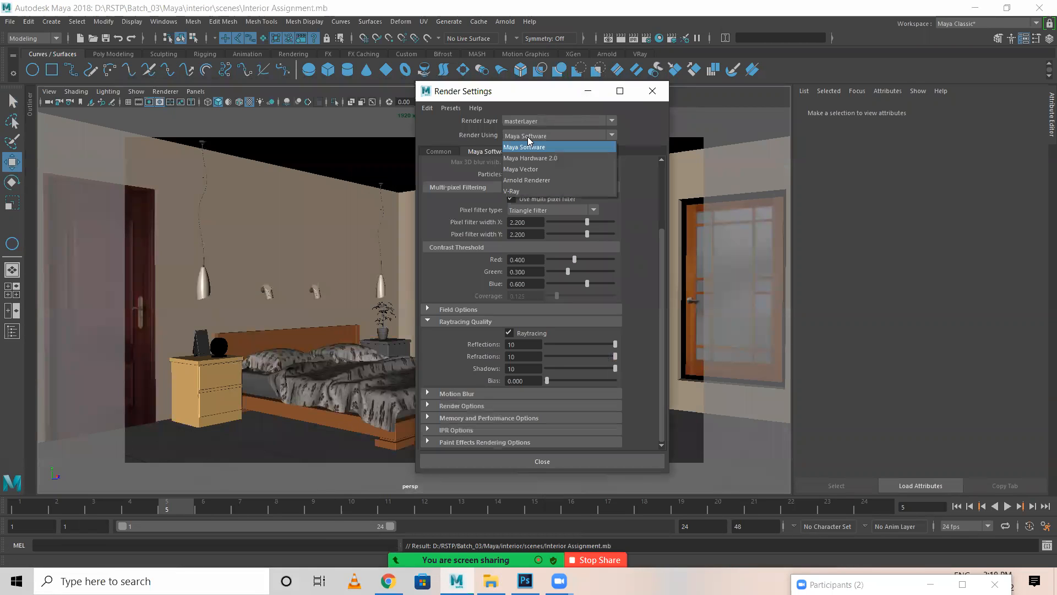
left_click(526, 150)
scroll(504, 212, "up", 3)
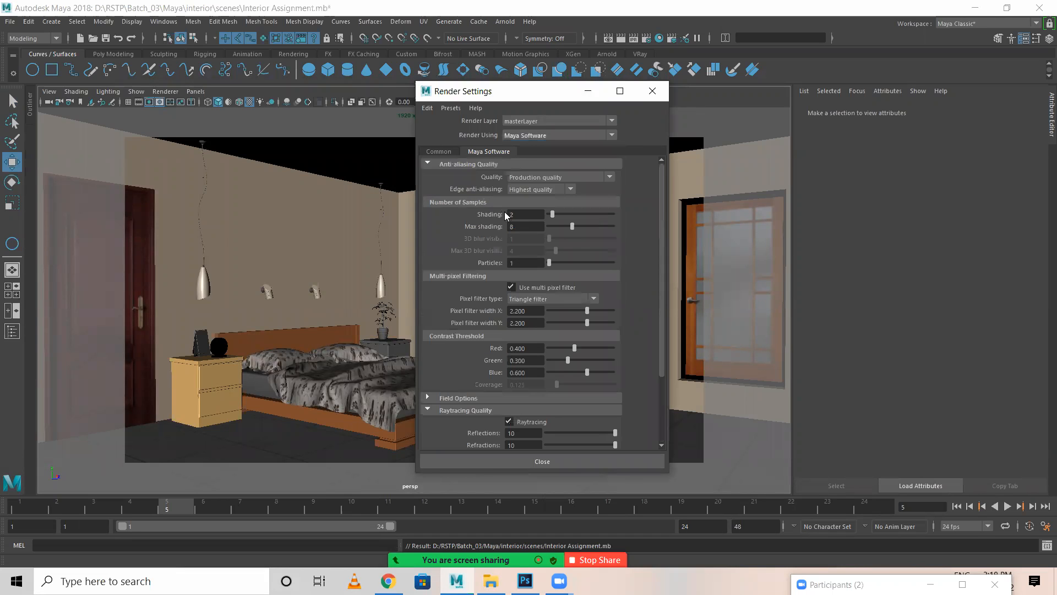
left_click(522, 176)
left_click(520, 200)
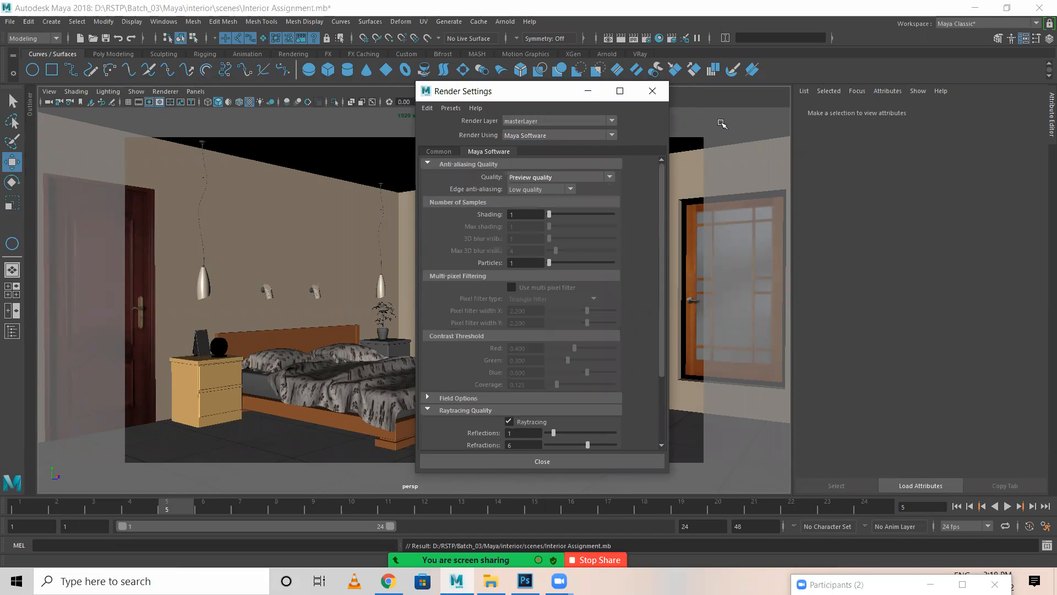
left_click(705, 102)
key("ctrl+s")
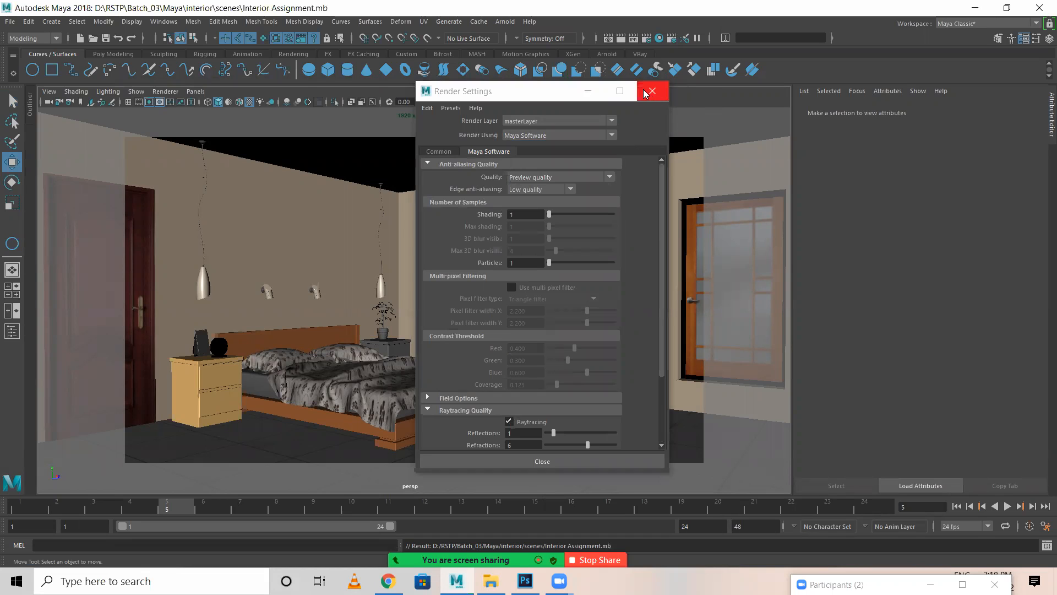
left_click(652, 91)
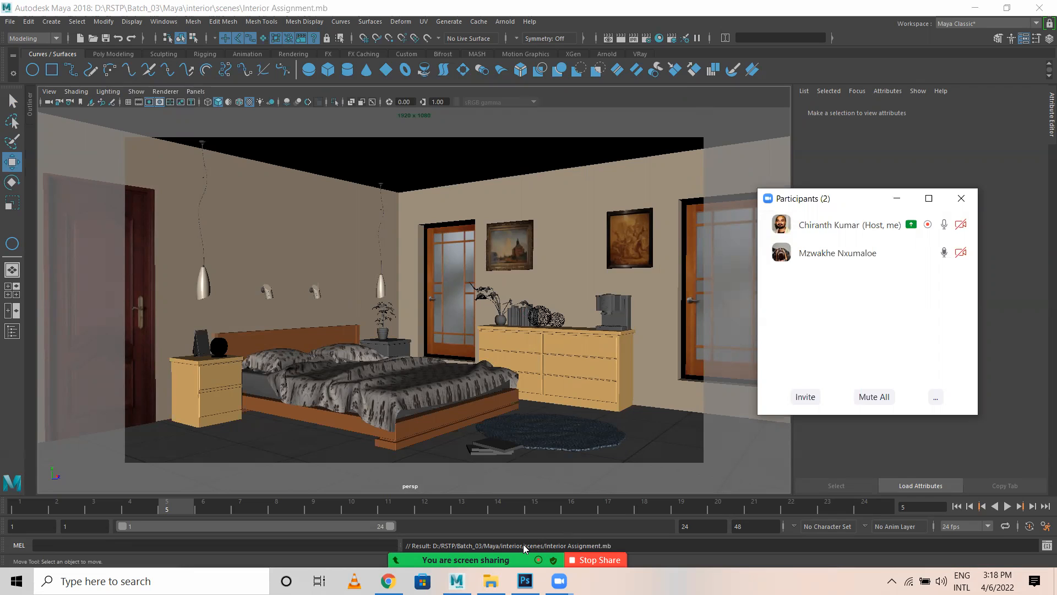
Step: Switch to the Zoom meeting controls and open the additional options that include ending the meeting
mouse_move(507, 545)
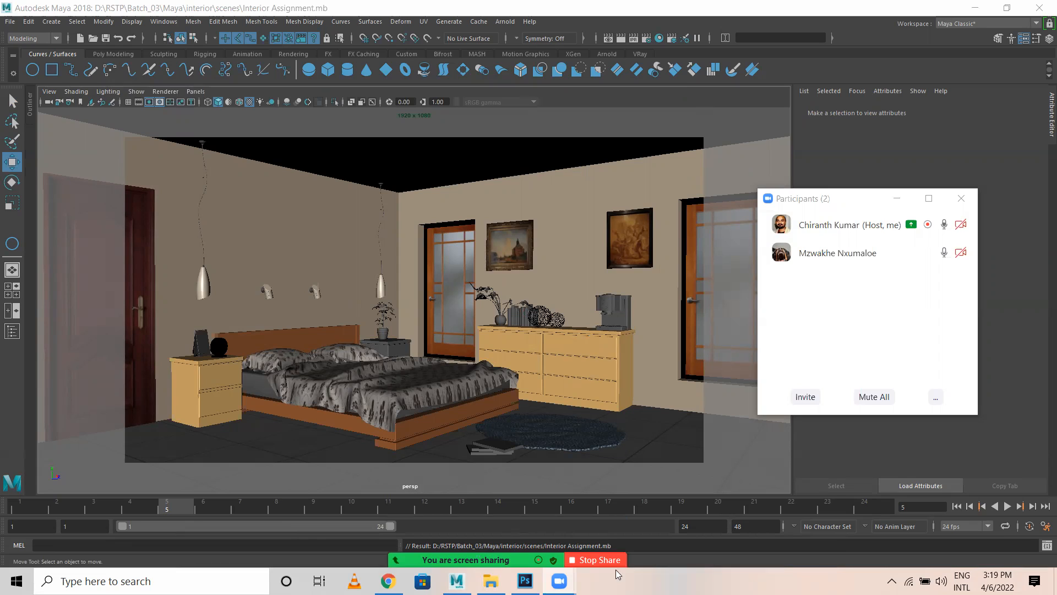
left_click(816, 550)
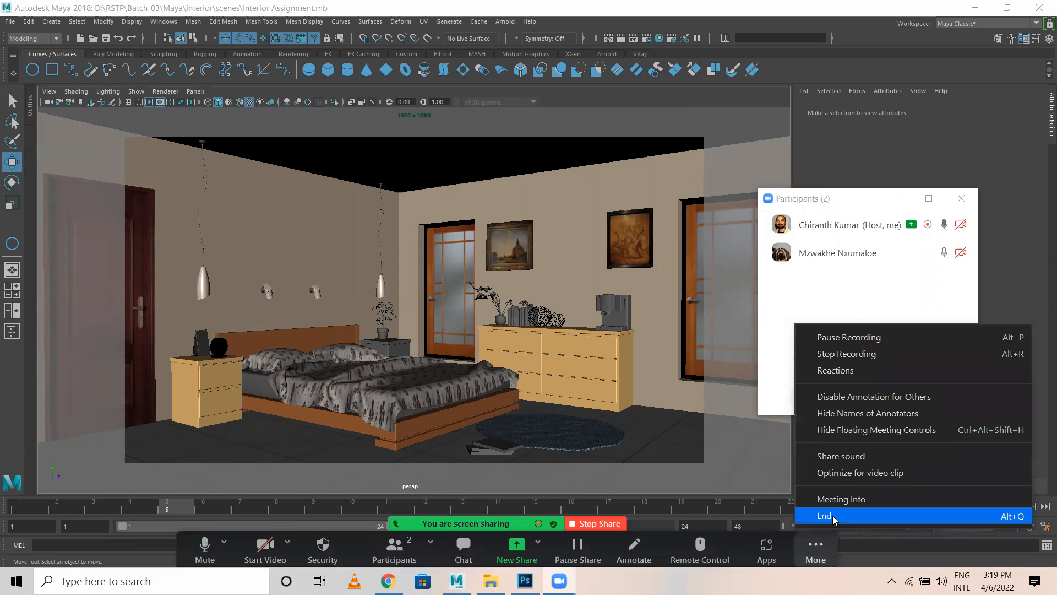